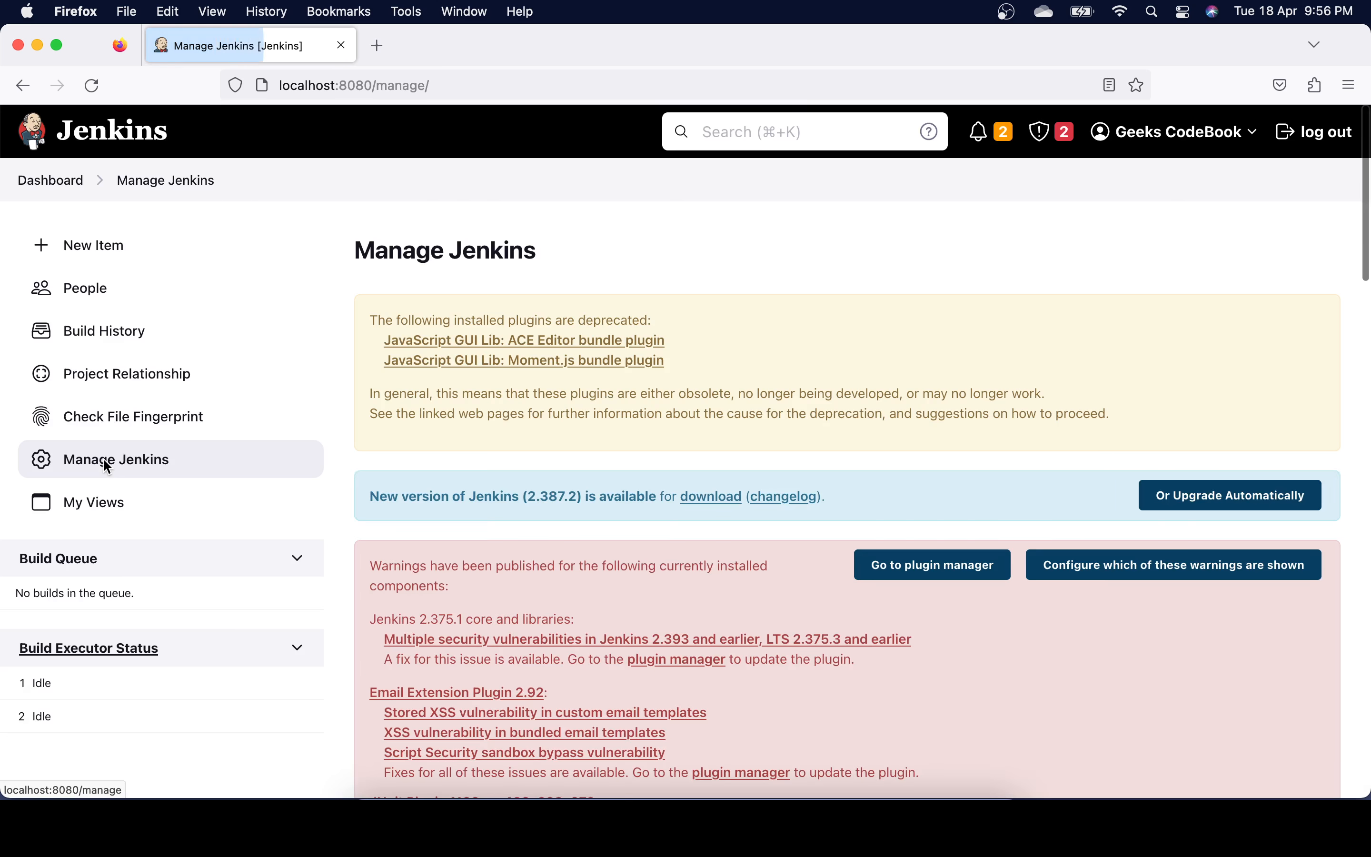
Create a Jenkins user with the username postmanuser, filling in the password, its confirmation, the full name and the e-mail address.
scroll(716, 519, "down", 10)
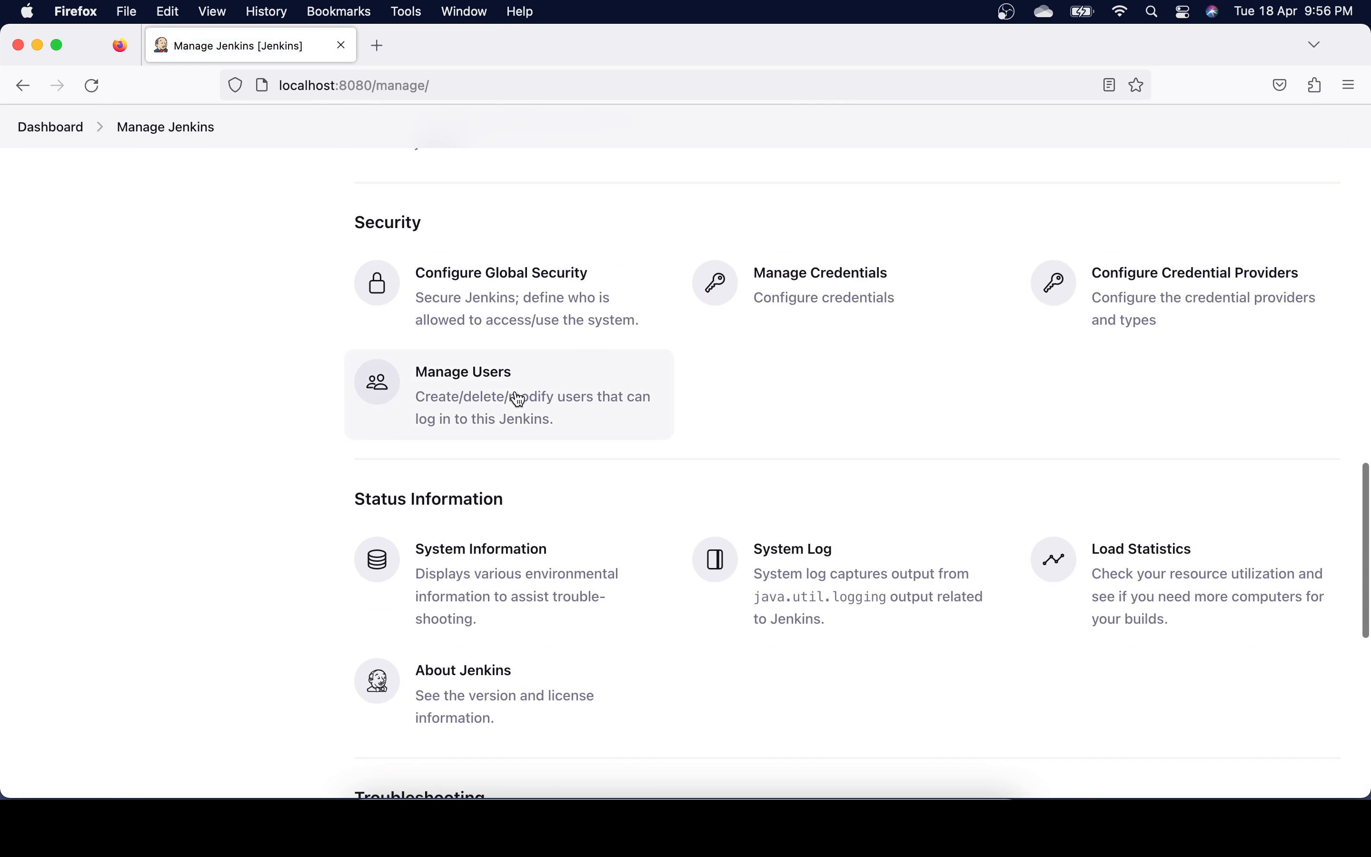
left_click(477, 372)
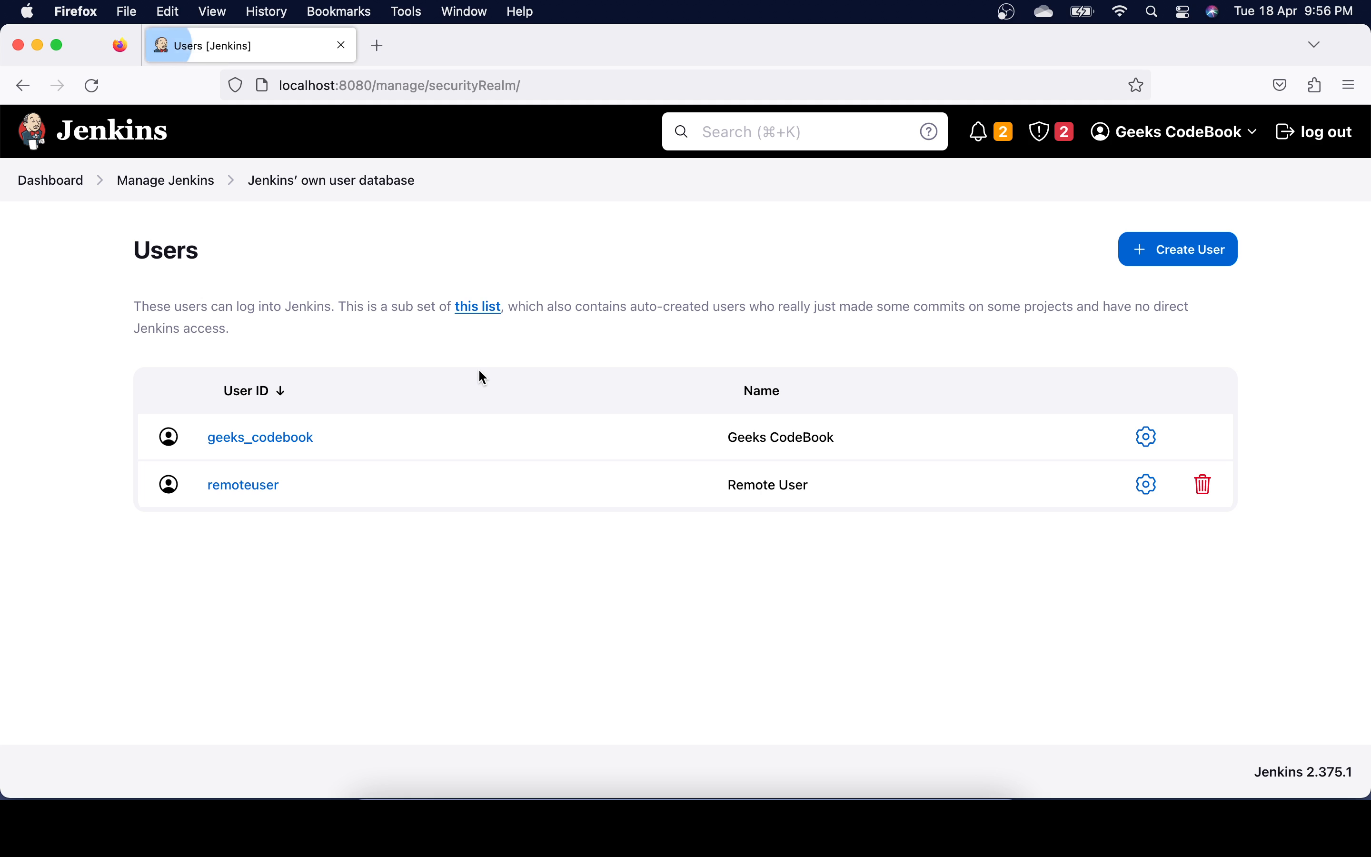
left_click(1184, 256)
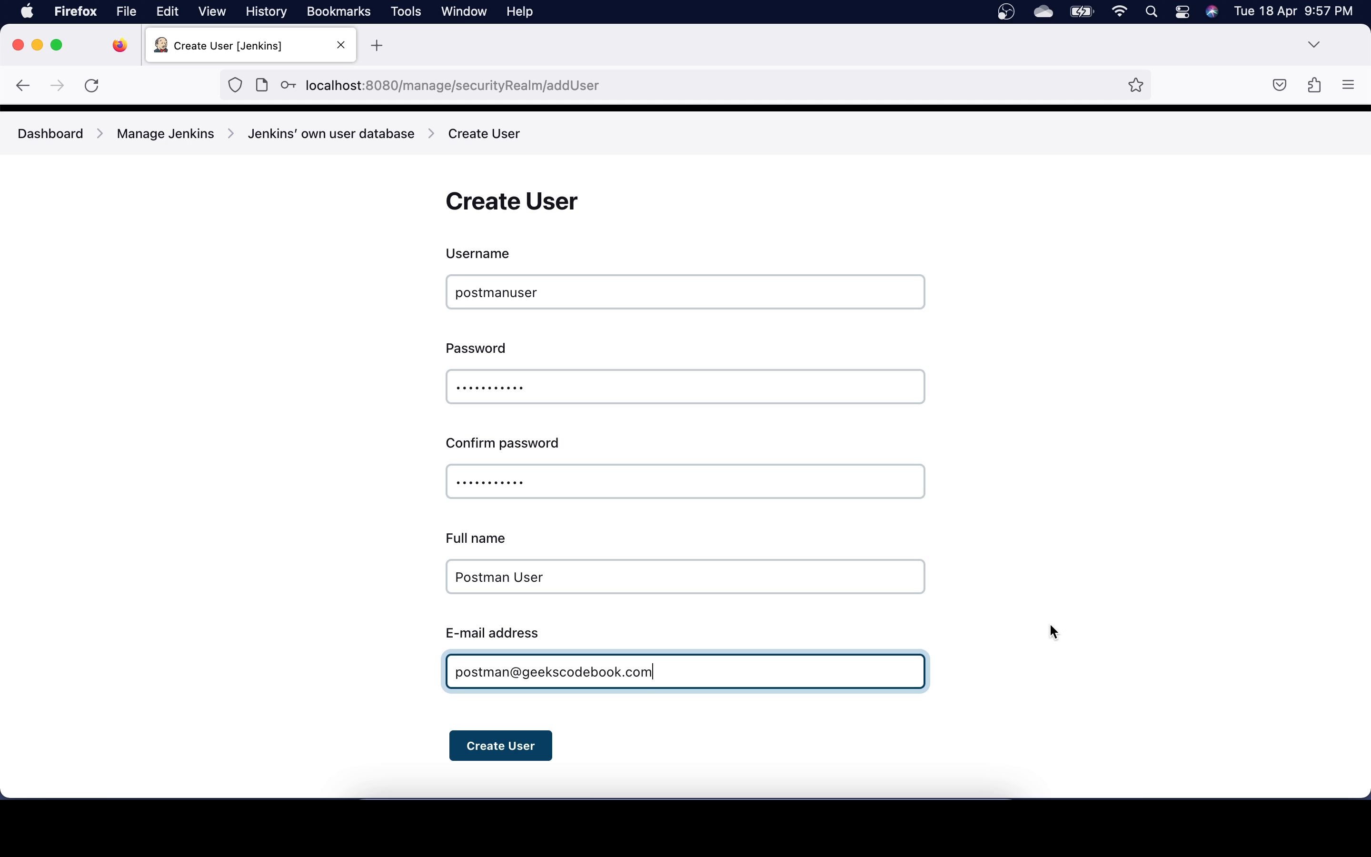
left_click(496, 745)
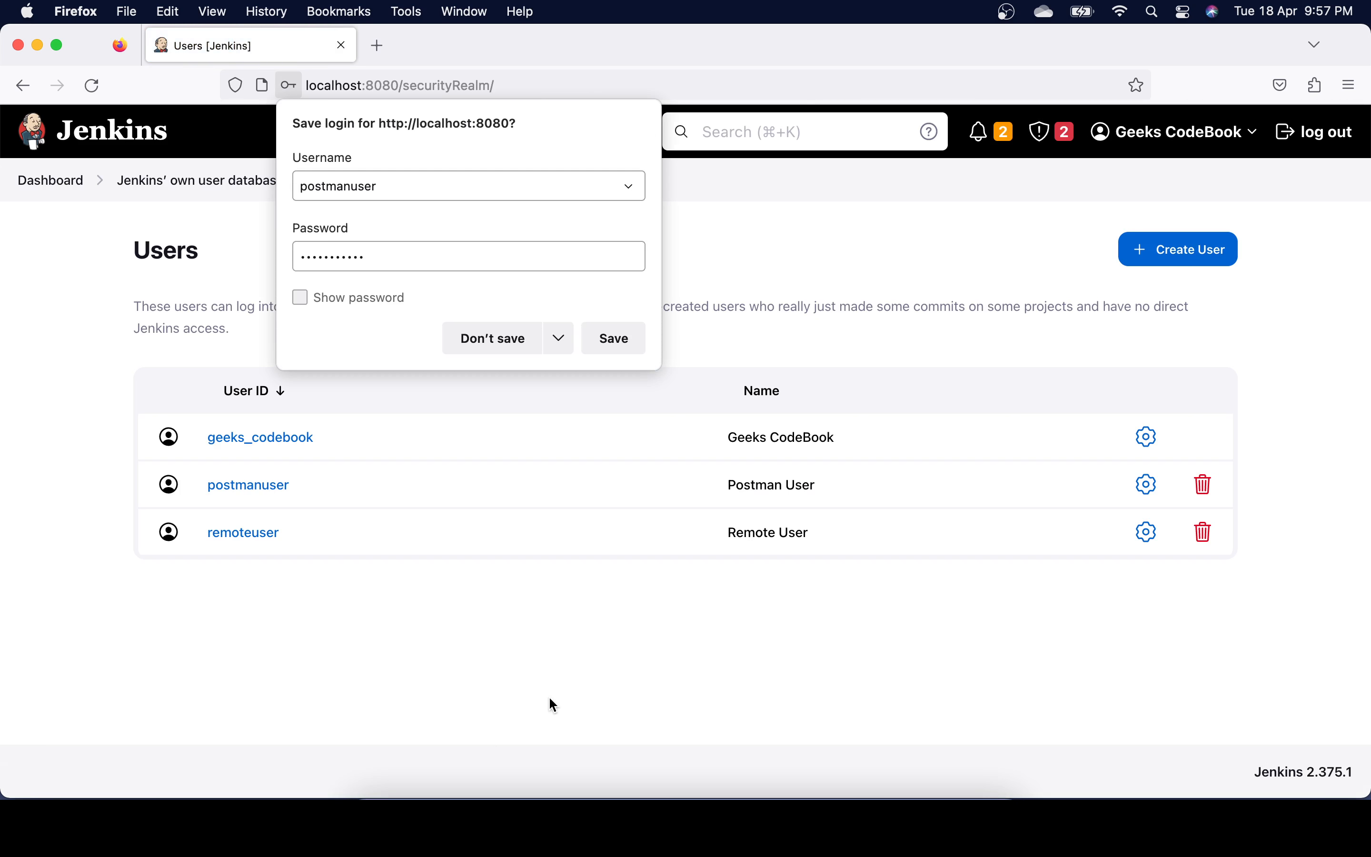
Open the configuration of the postmanuser account and examine its API Token section.
left_click(244, 483)
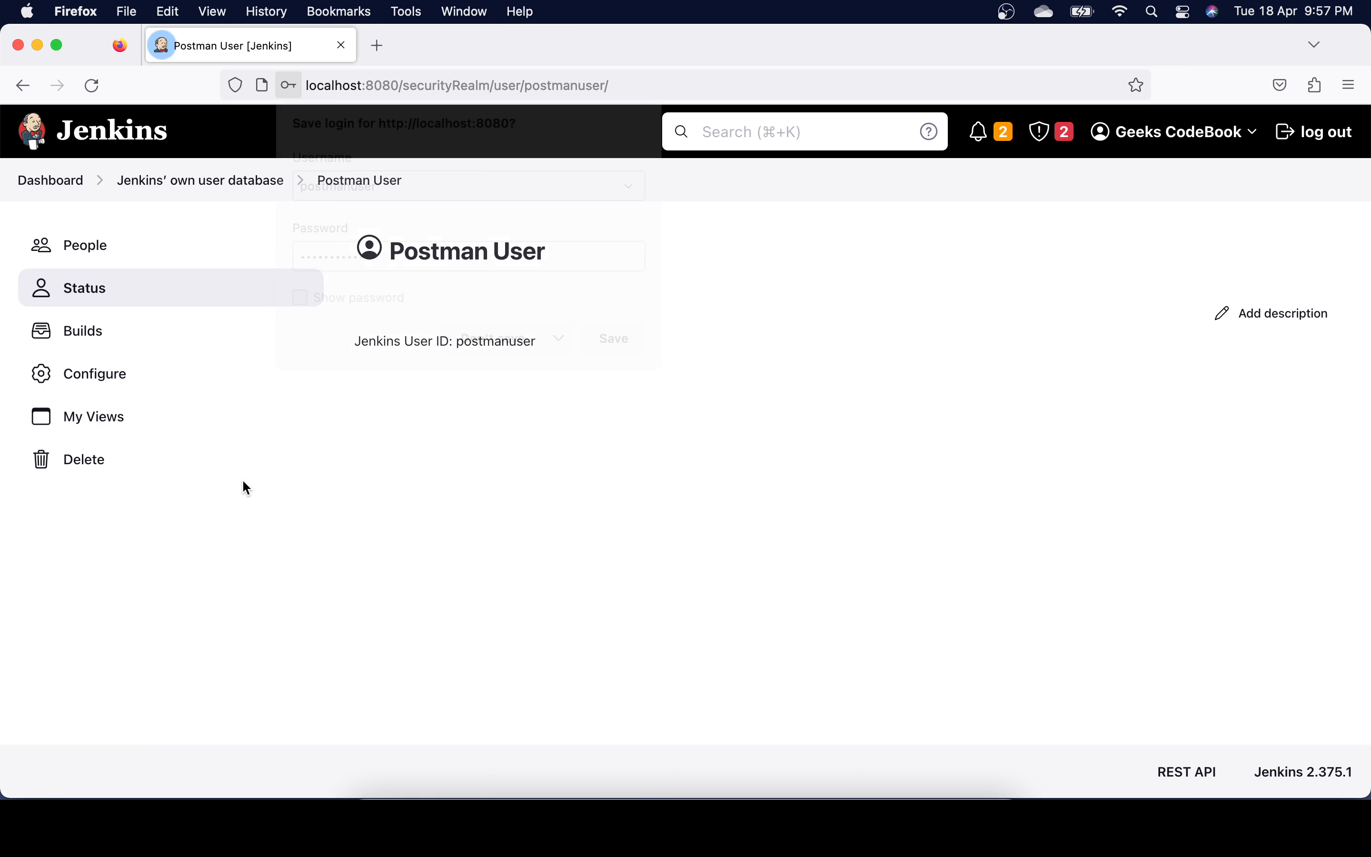
left_click(79, 374)
left_click(510, 340)
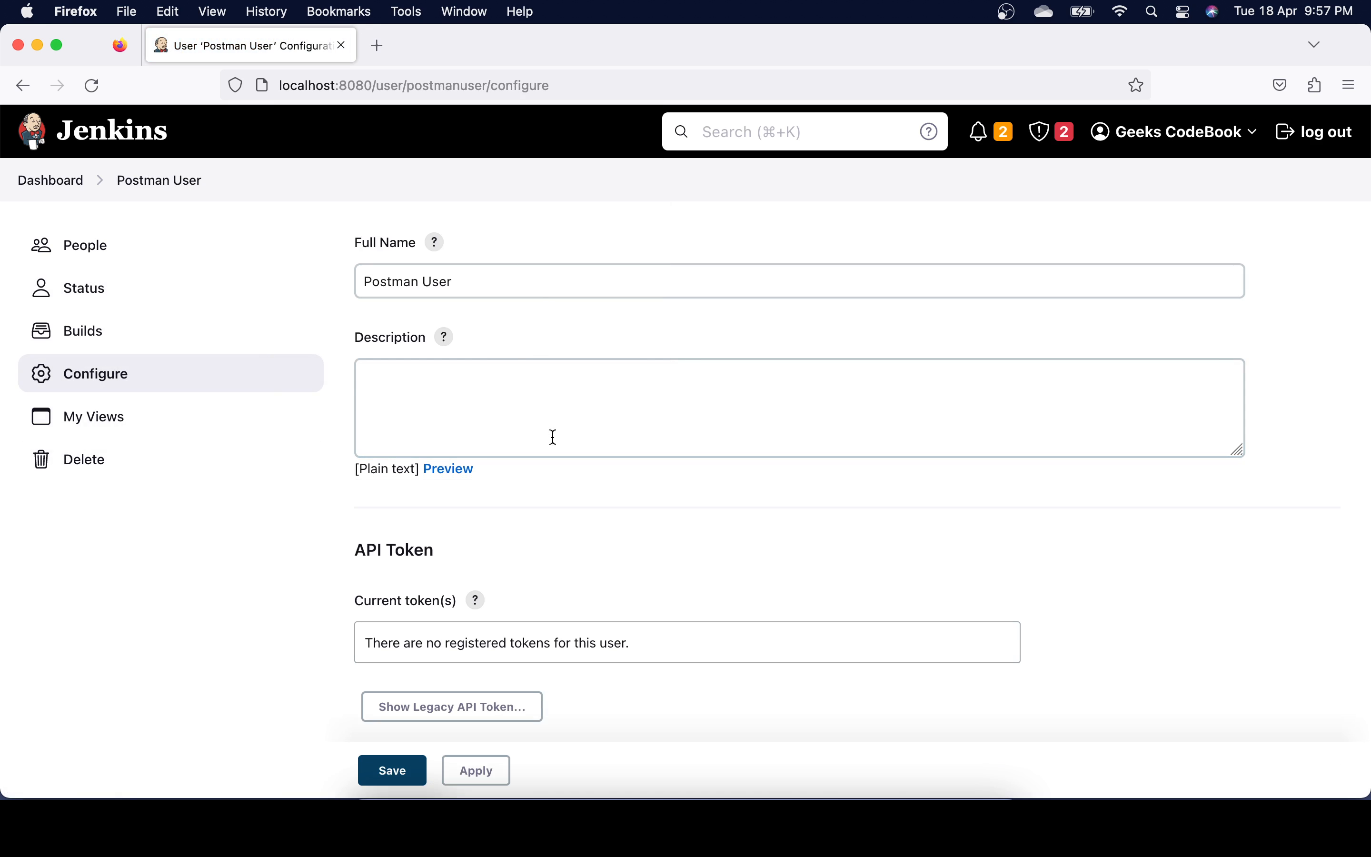
scroll(566, 476, "down", 2)
scroll(583, 511, "down", 2)
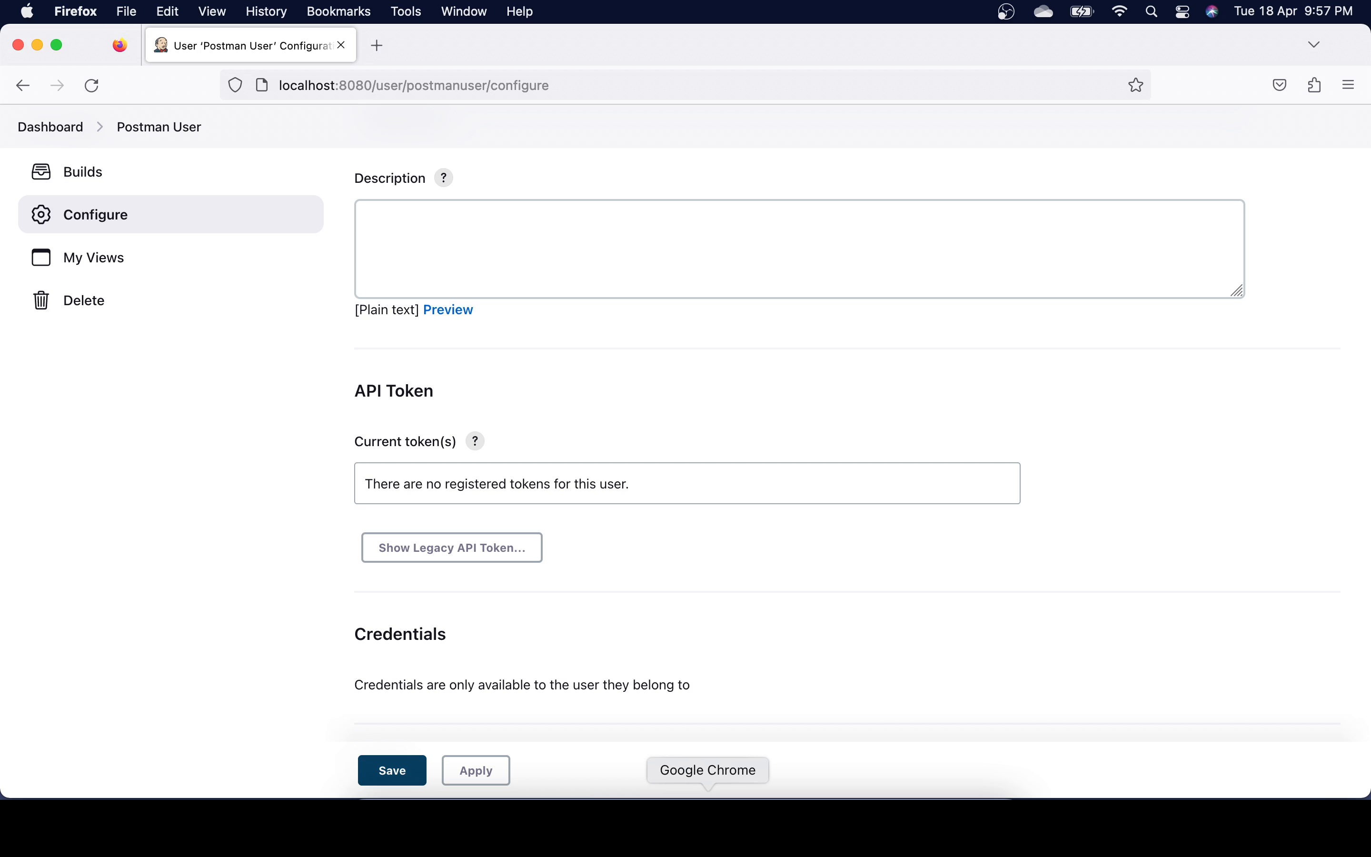
Switch to Google Chrome and sign in to Jenkins as postmanuser with the account password.
left_click(708, 821)
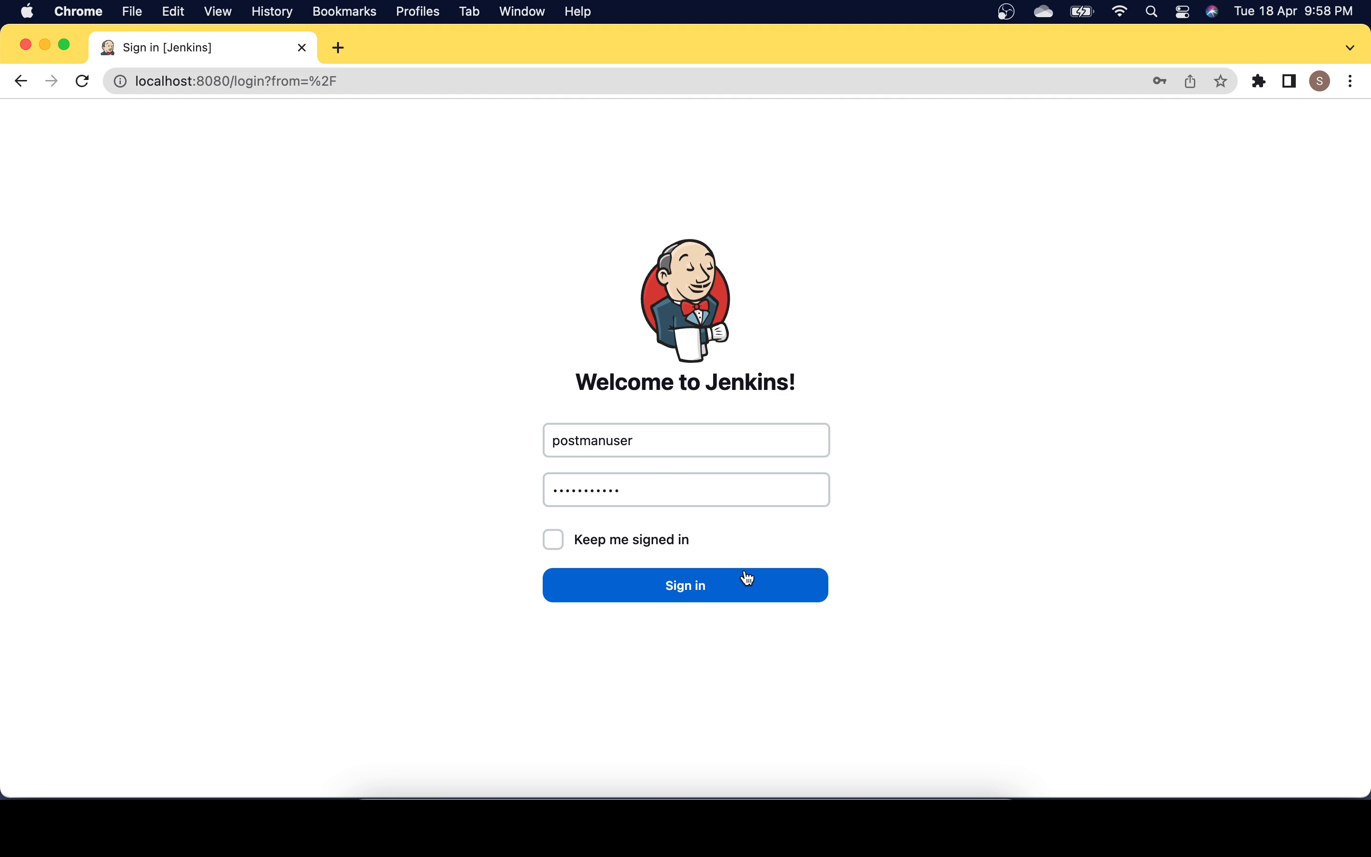
left_click(714, 585)
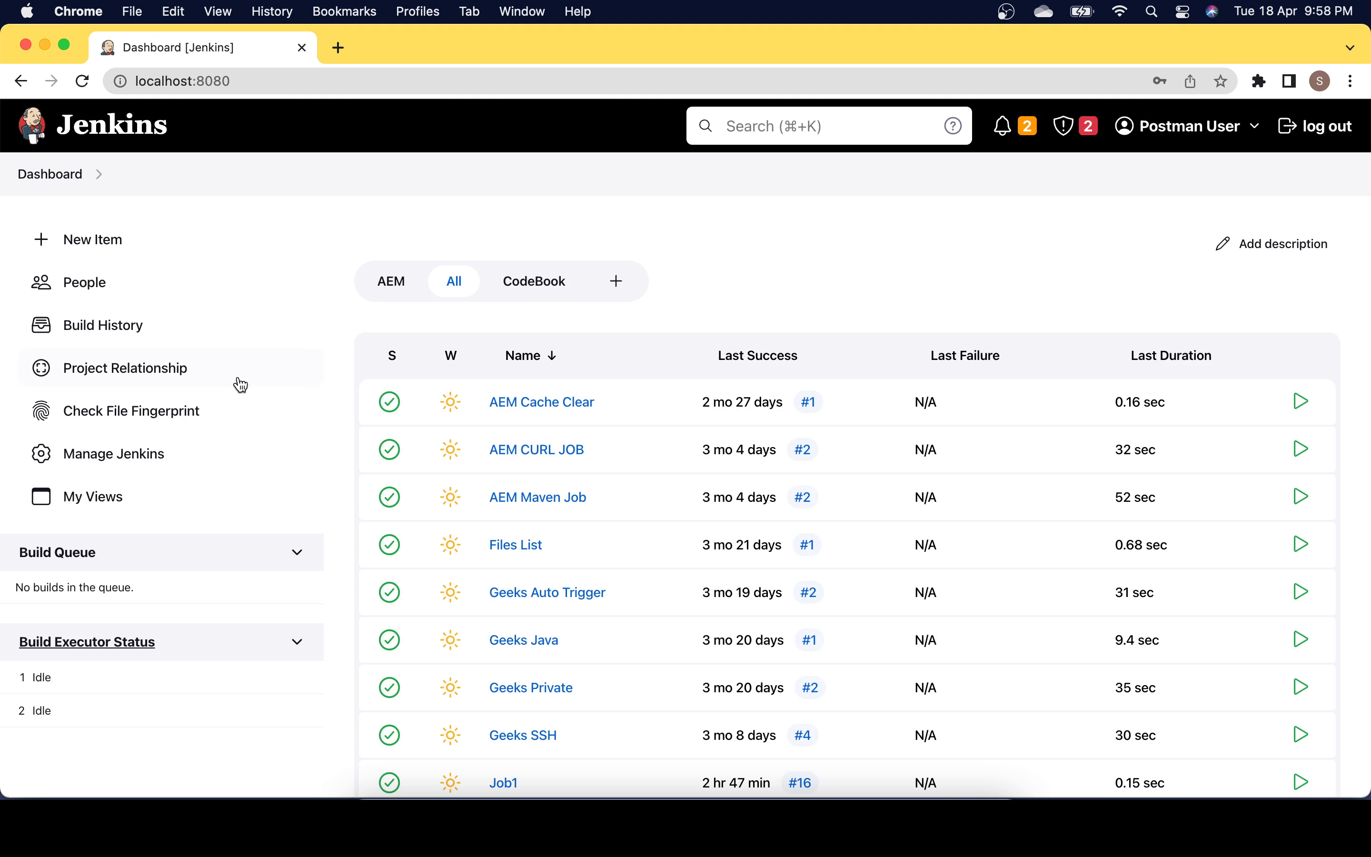
Open the configuration of the postmanuser account from Jenkins user management and bring up its API Token section.
left_click(124, 458)
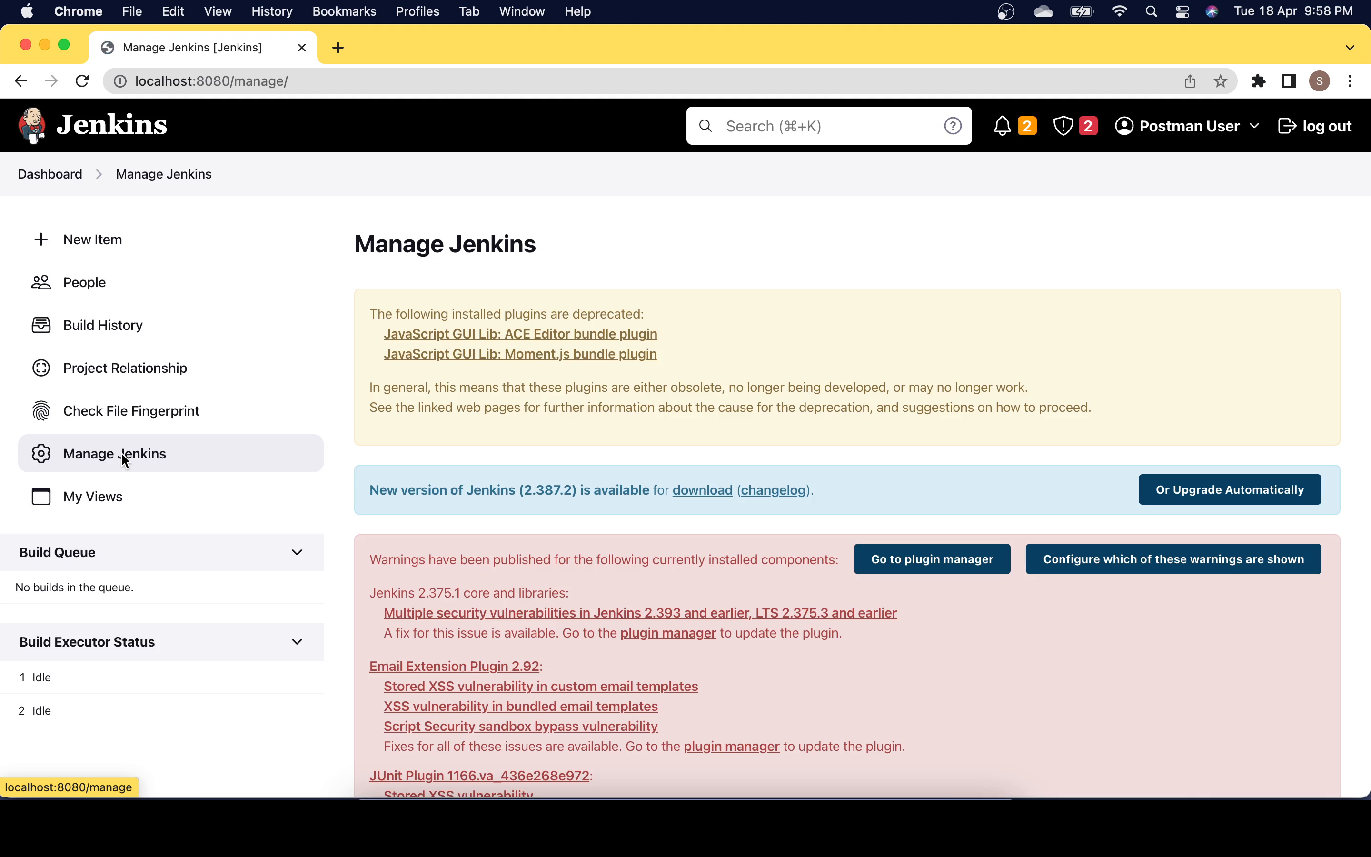
scroll(313, 533, "down", 10)
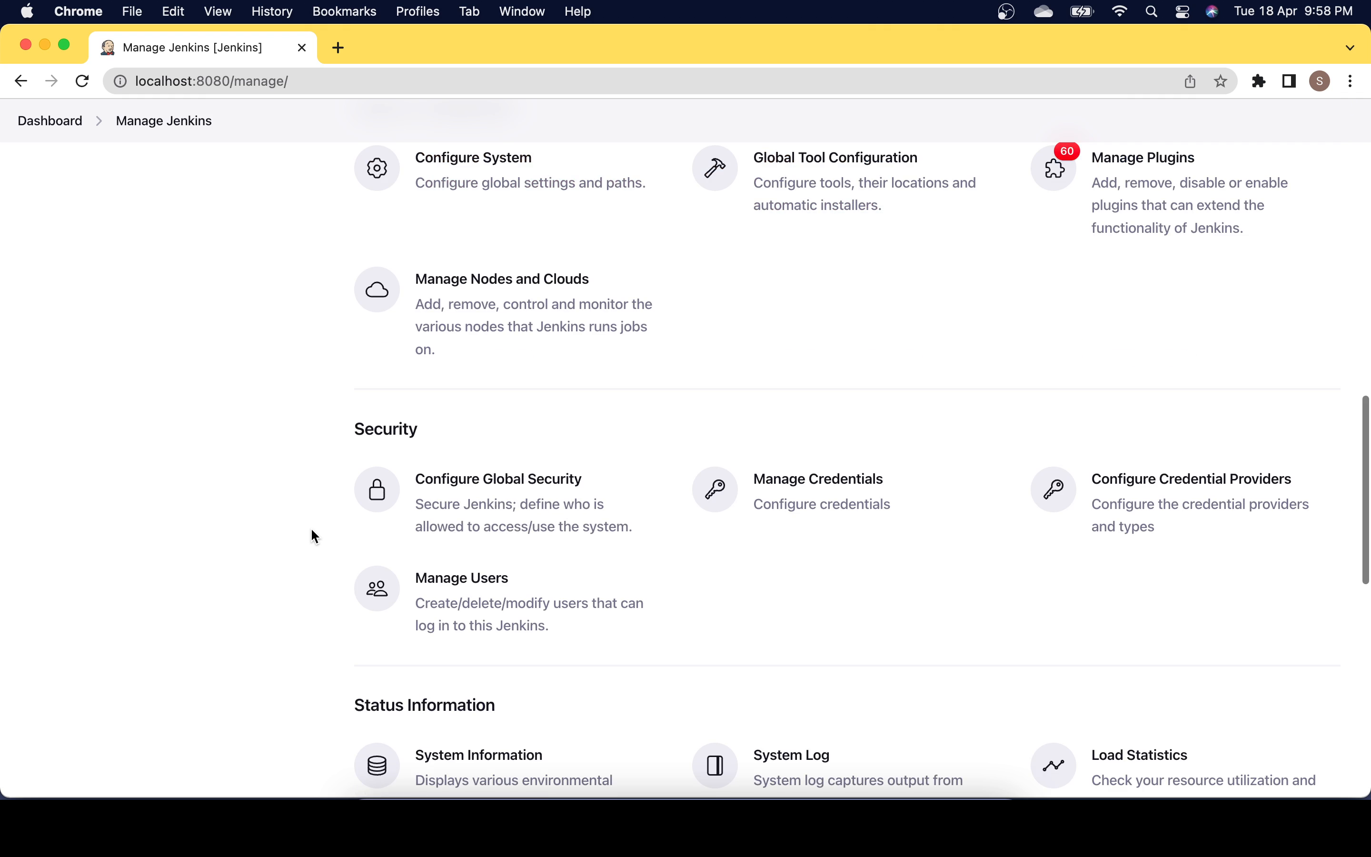
left_click(450, 579)
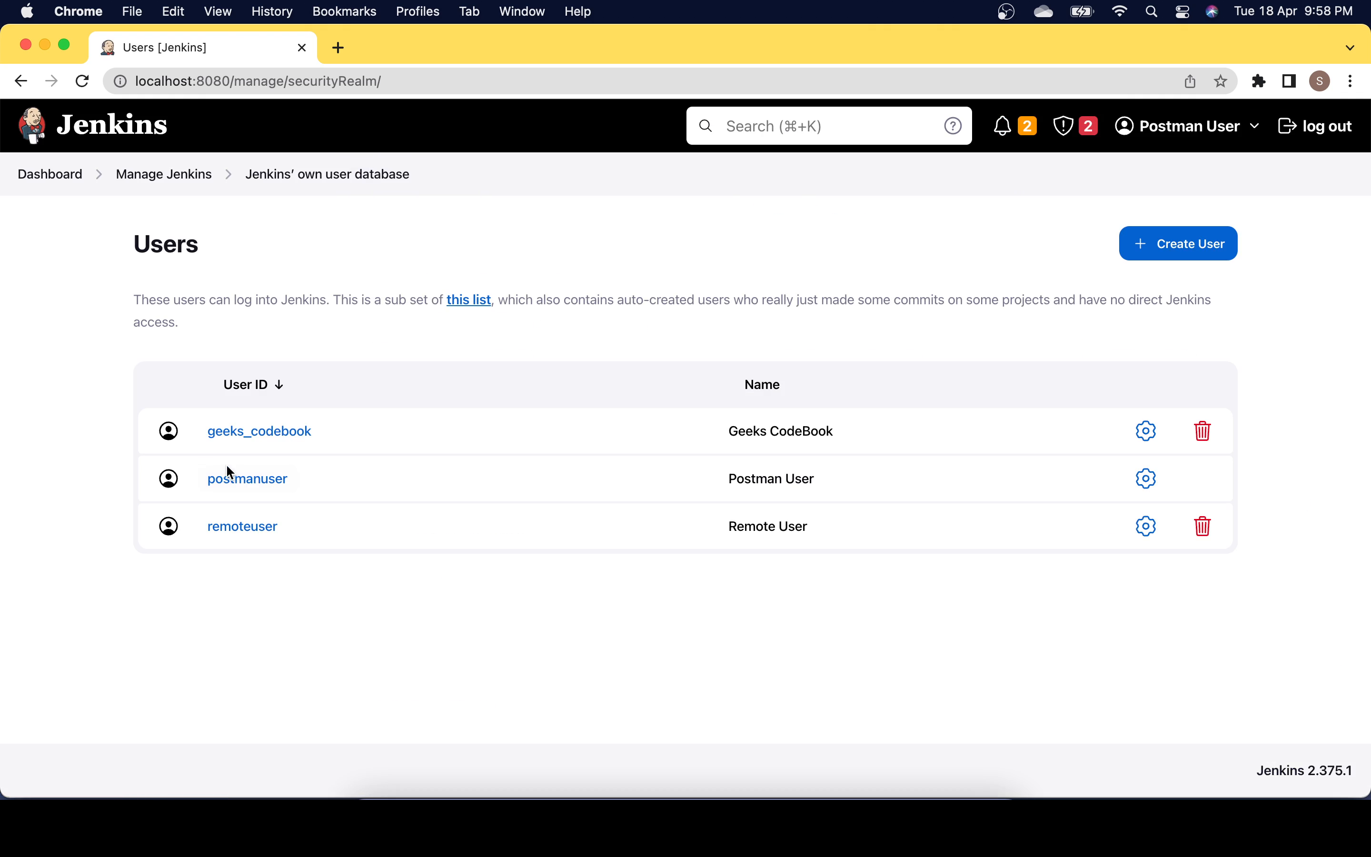
mouse_move(232, 482)
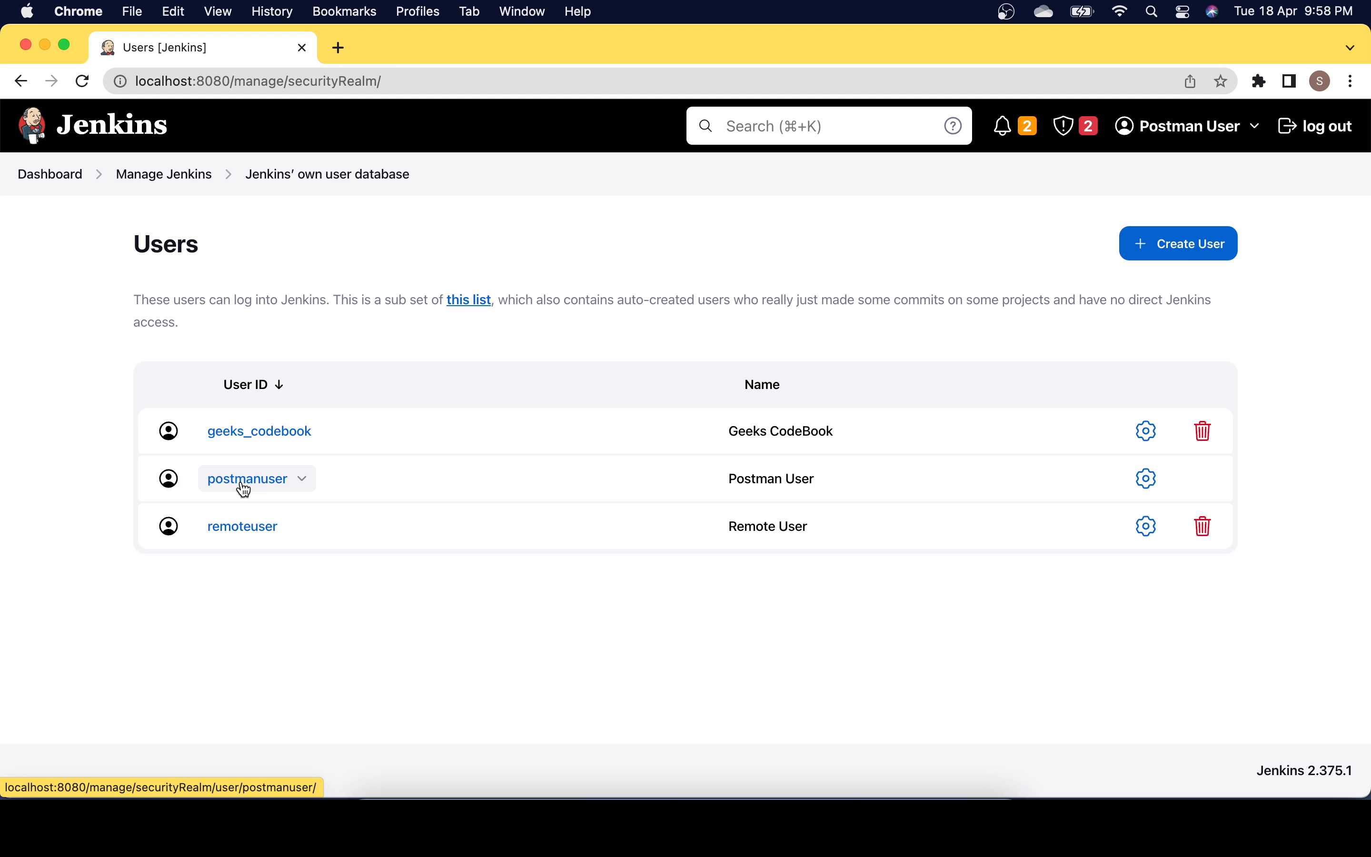
left_click(244, 489)
left_click(95, 379)
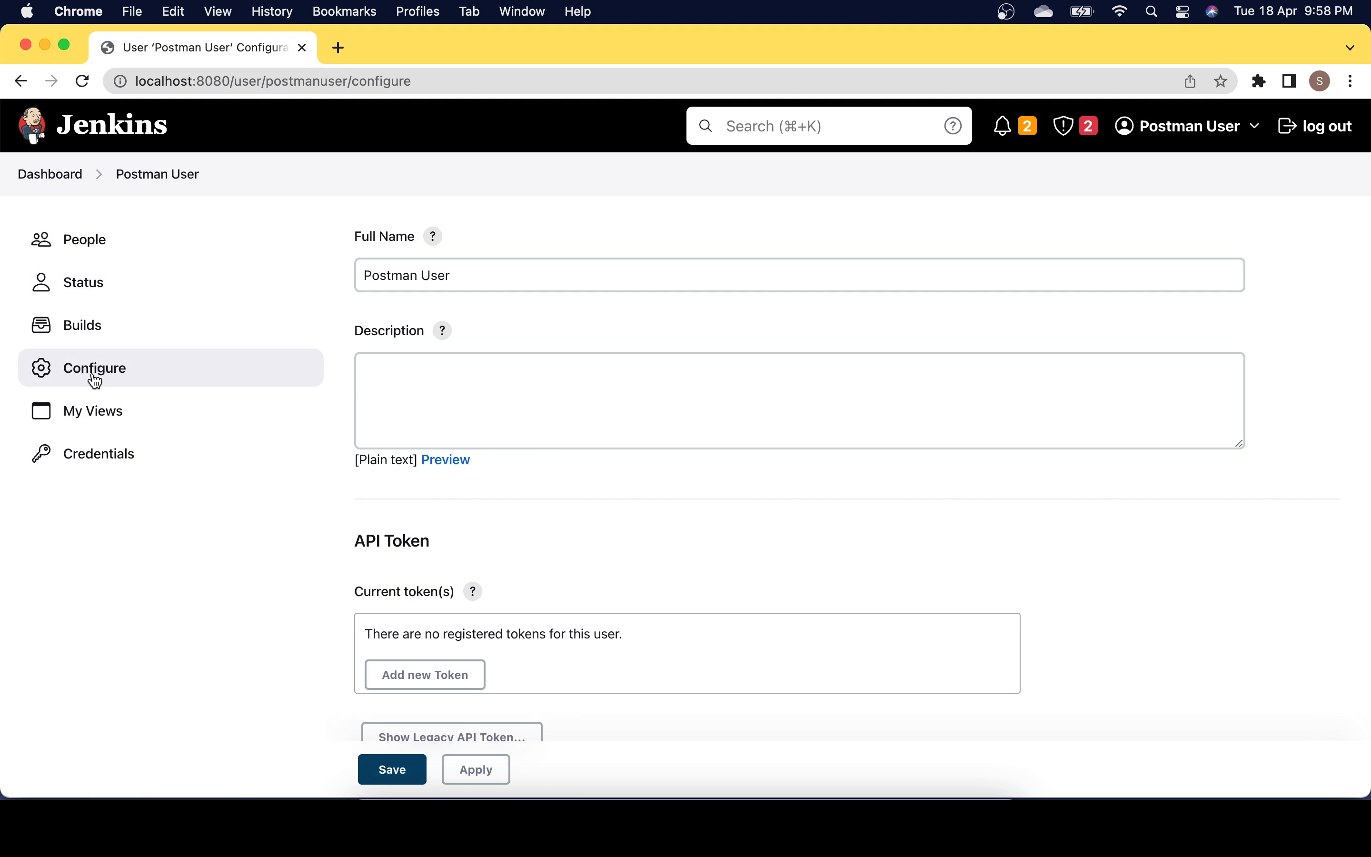
scroll(690, 480, "down", 3)
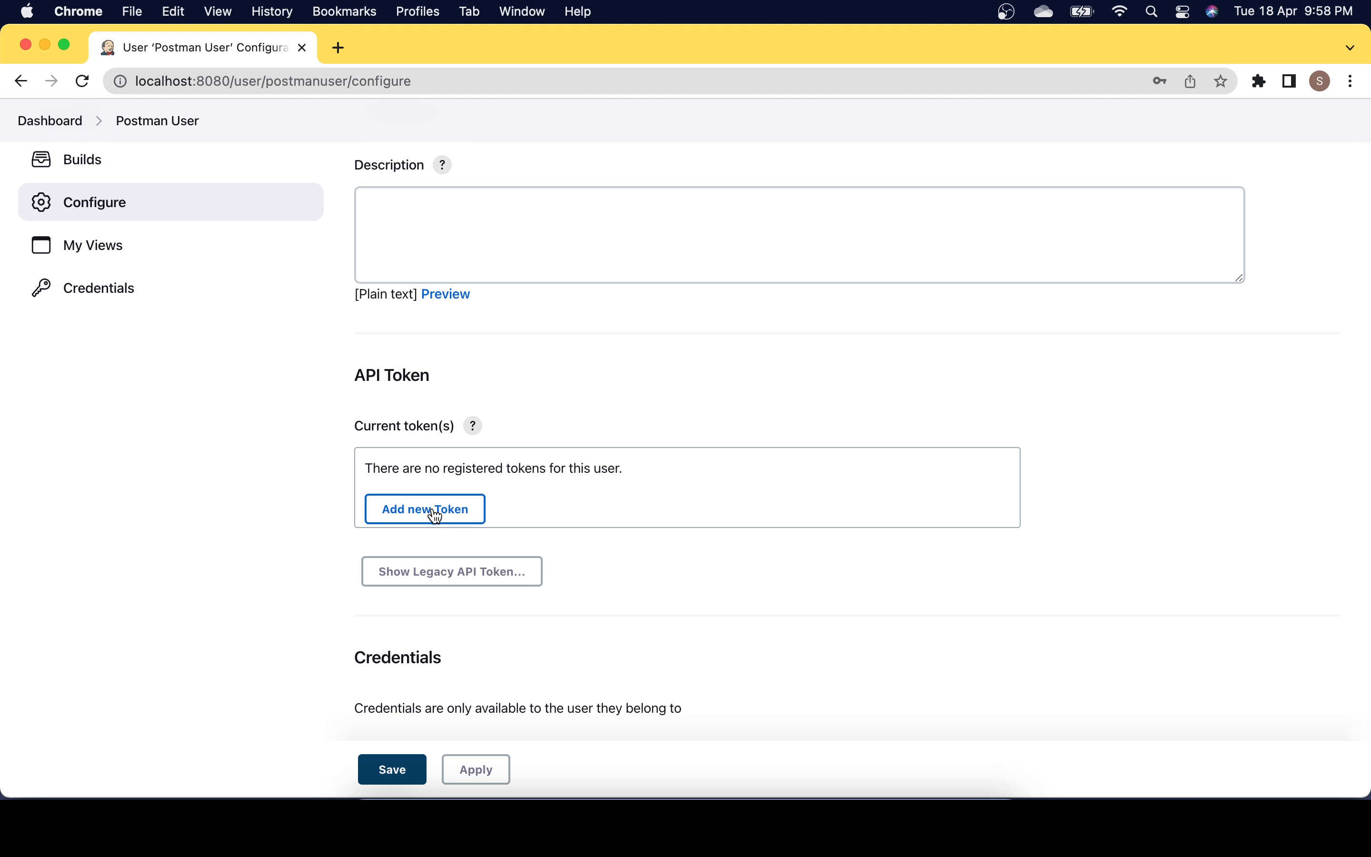
Generate a new API token named postmantoken, copy the token and save the user configuration.
left_click(435, 516)
left_click(432, 514)
type("p")
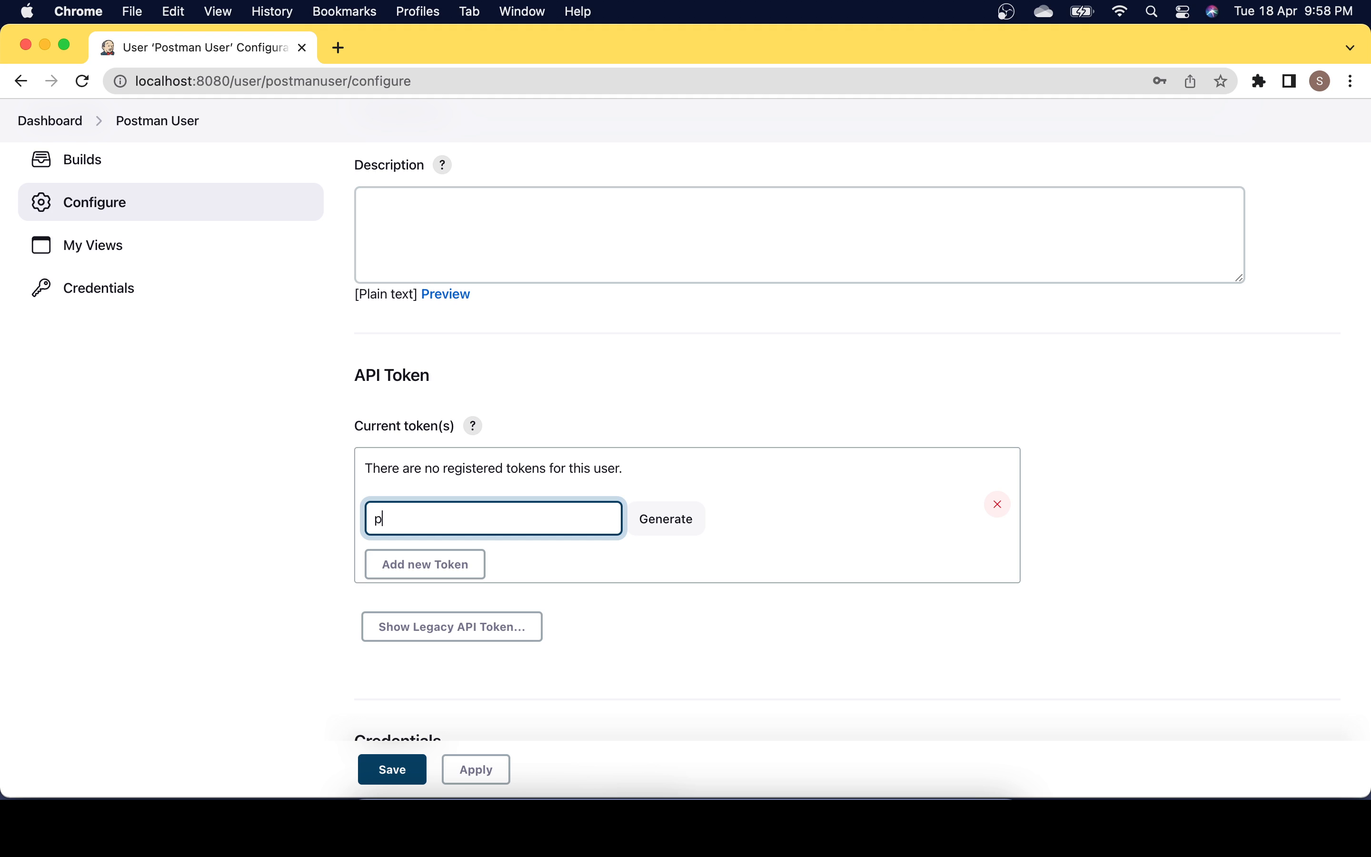
type("ostmantoken")
left_click(685, 527)
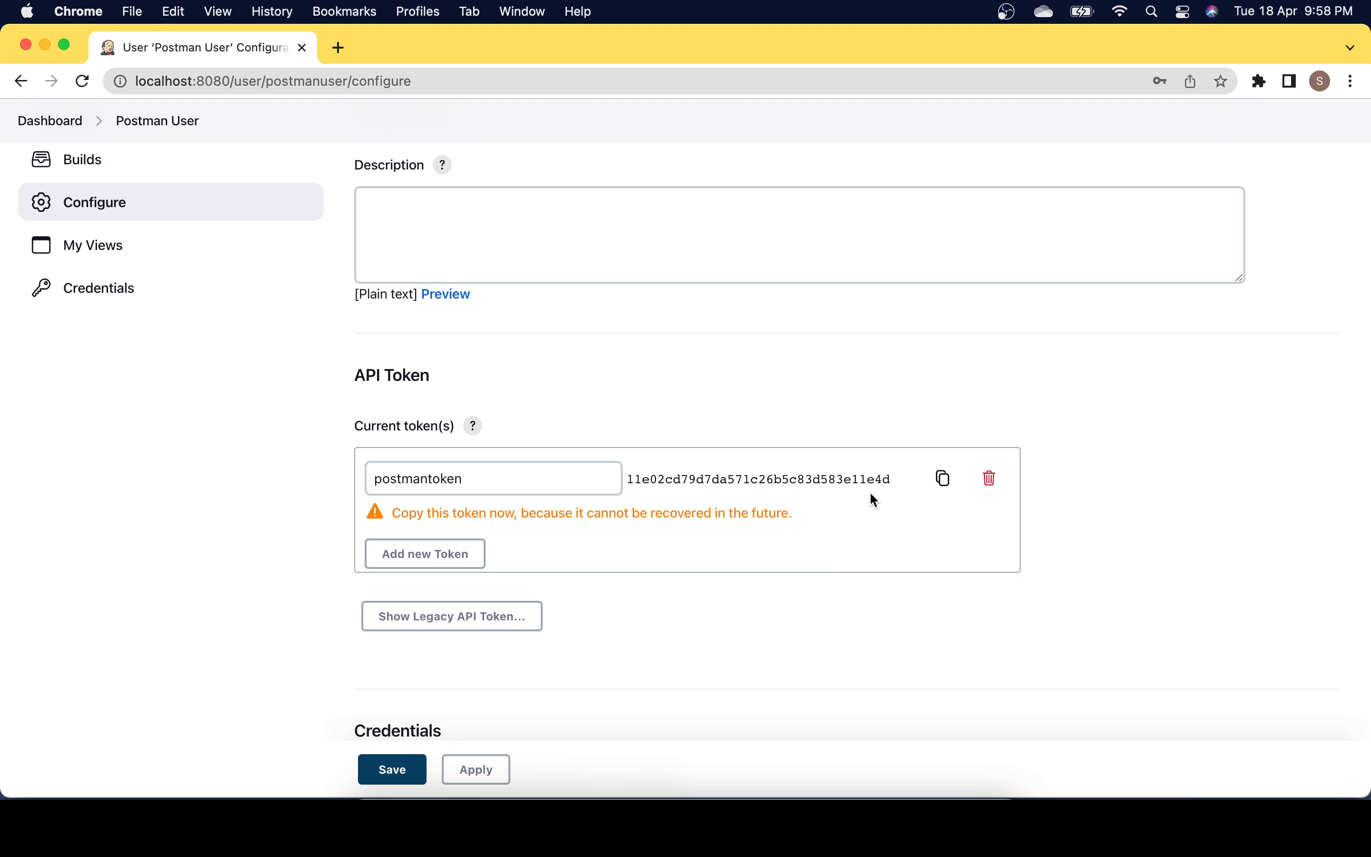
left_click(944, 481)
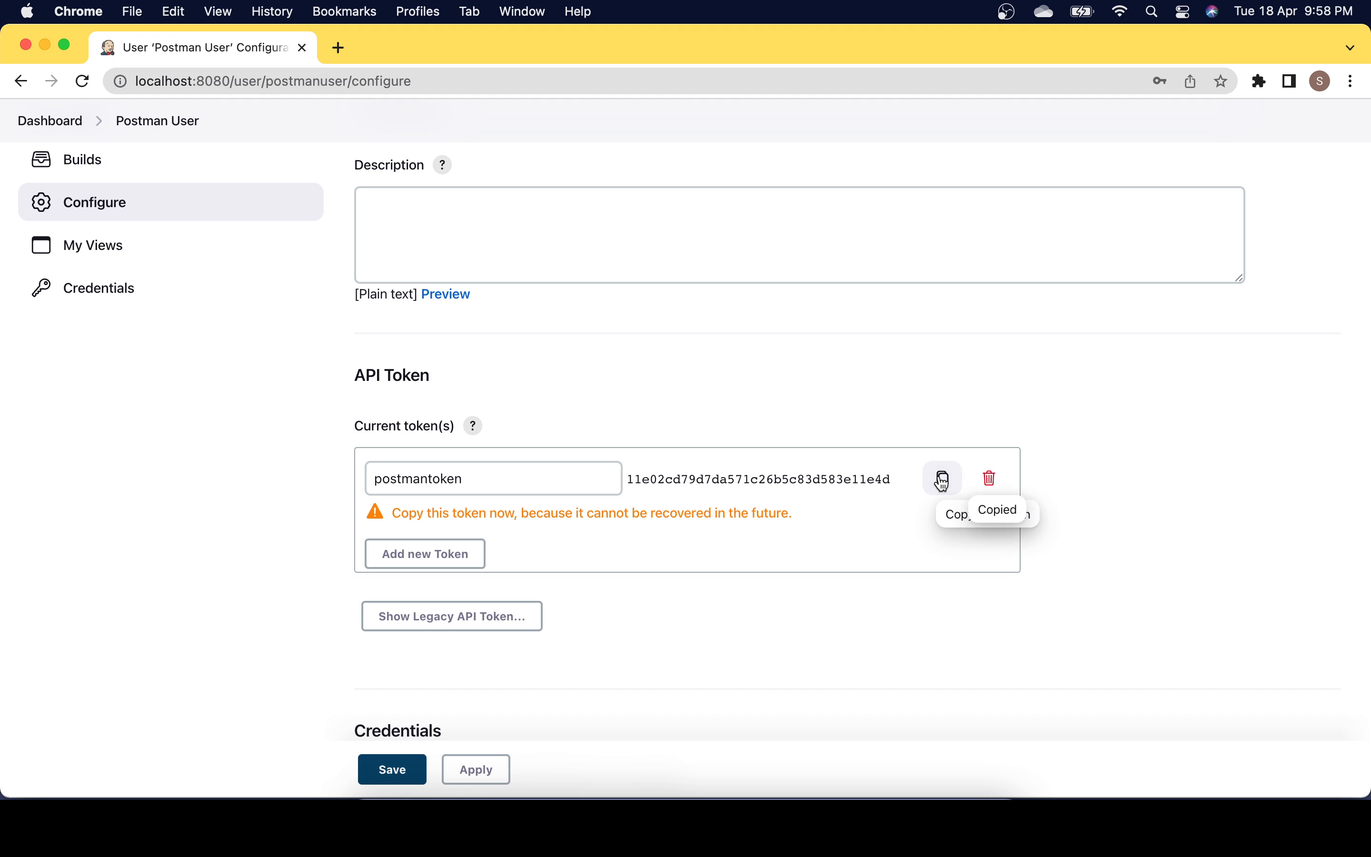
left_click(396, 770)
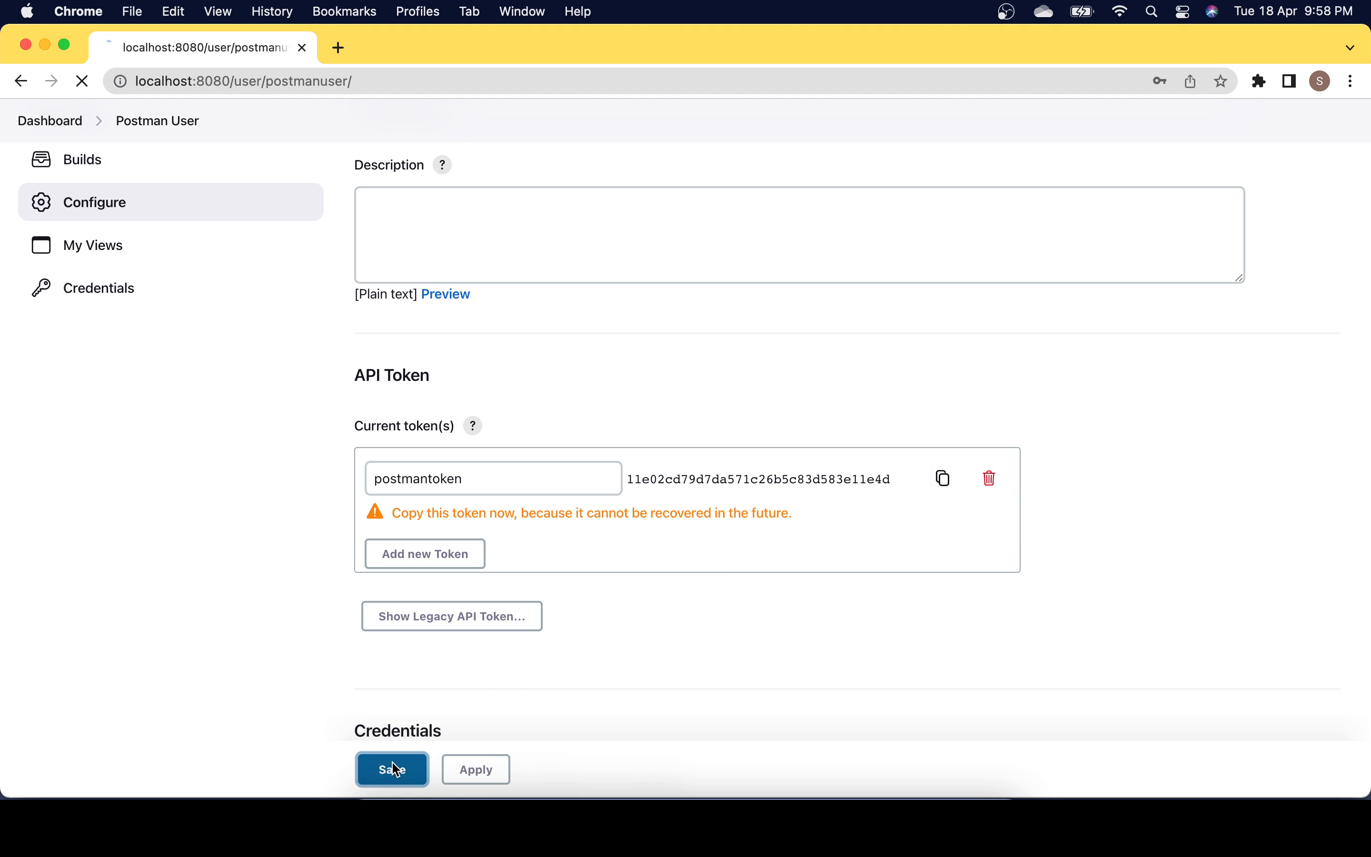
Switch to Postman and add a request named Jenkins_job to the Jenkins collection.
key("super+Tab")
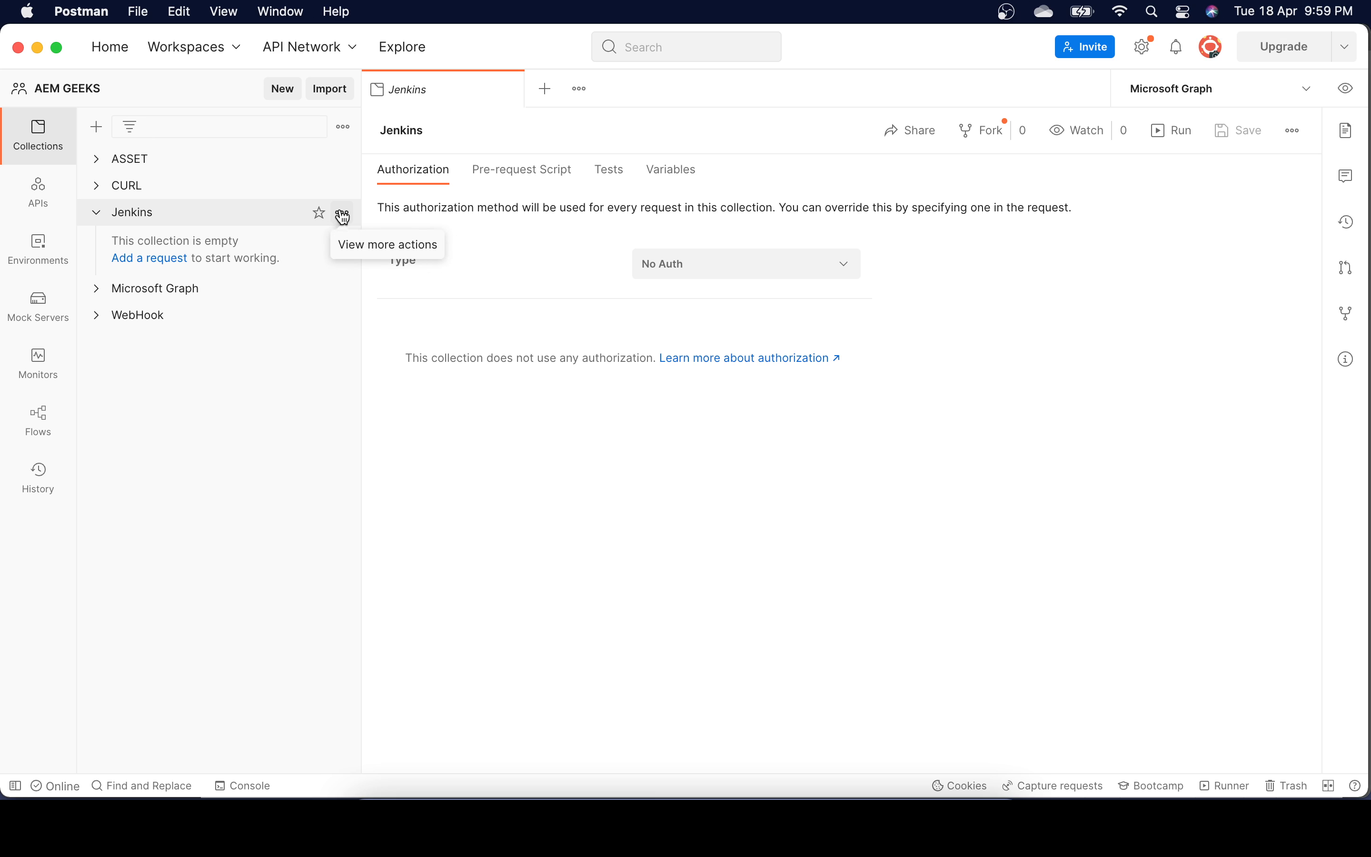
left_click(342, 217)
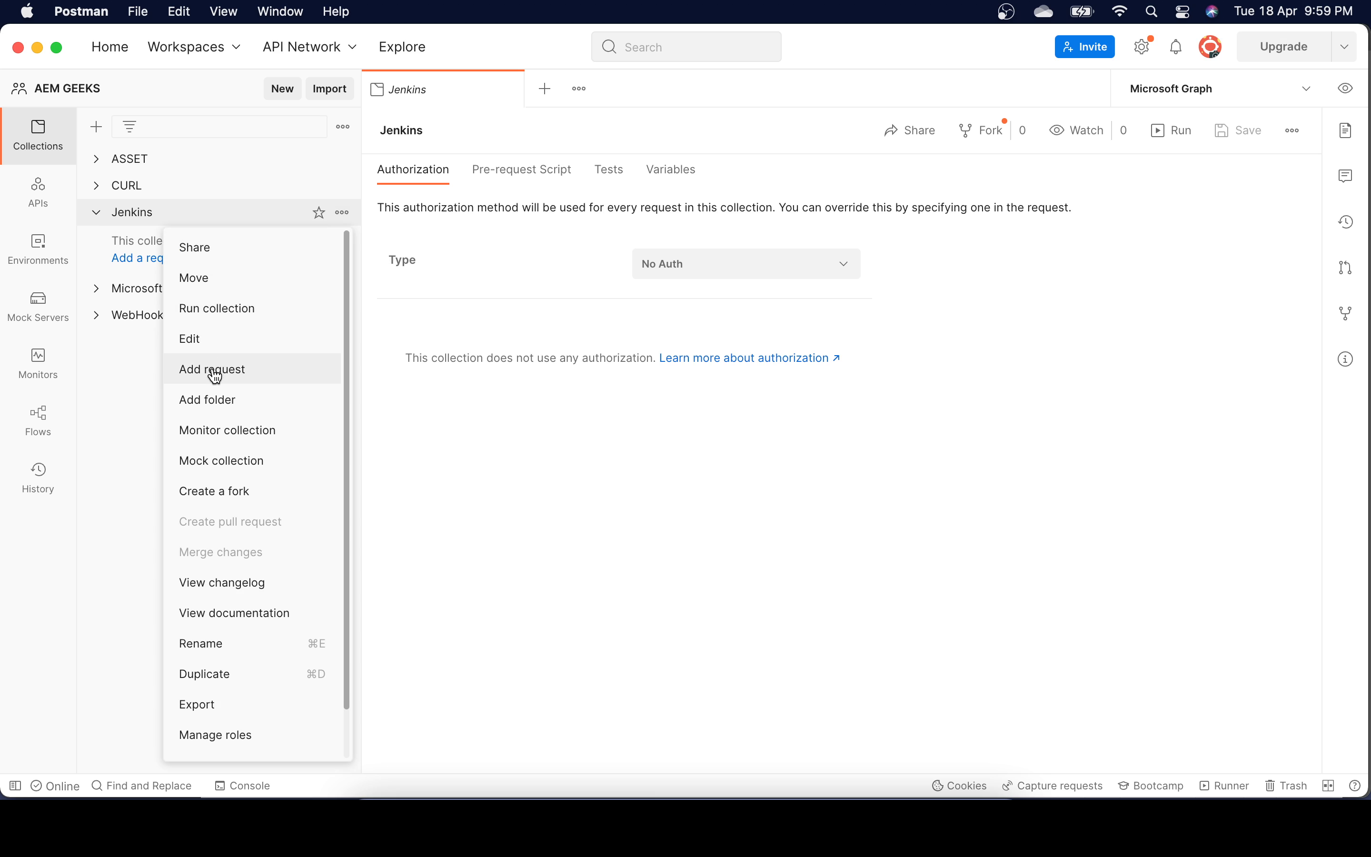
left_click(531, 435)
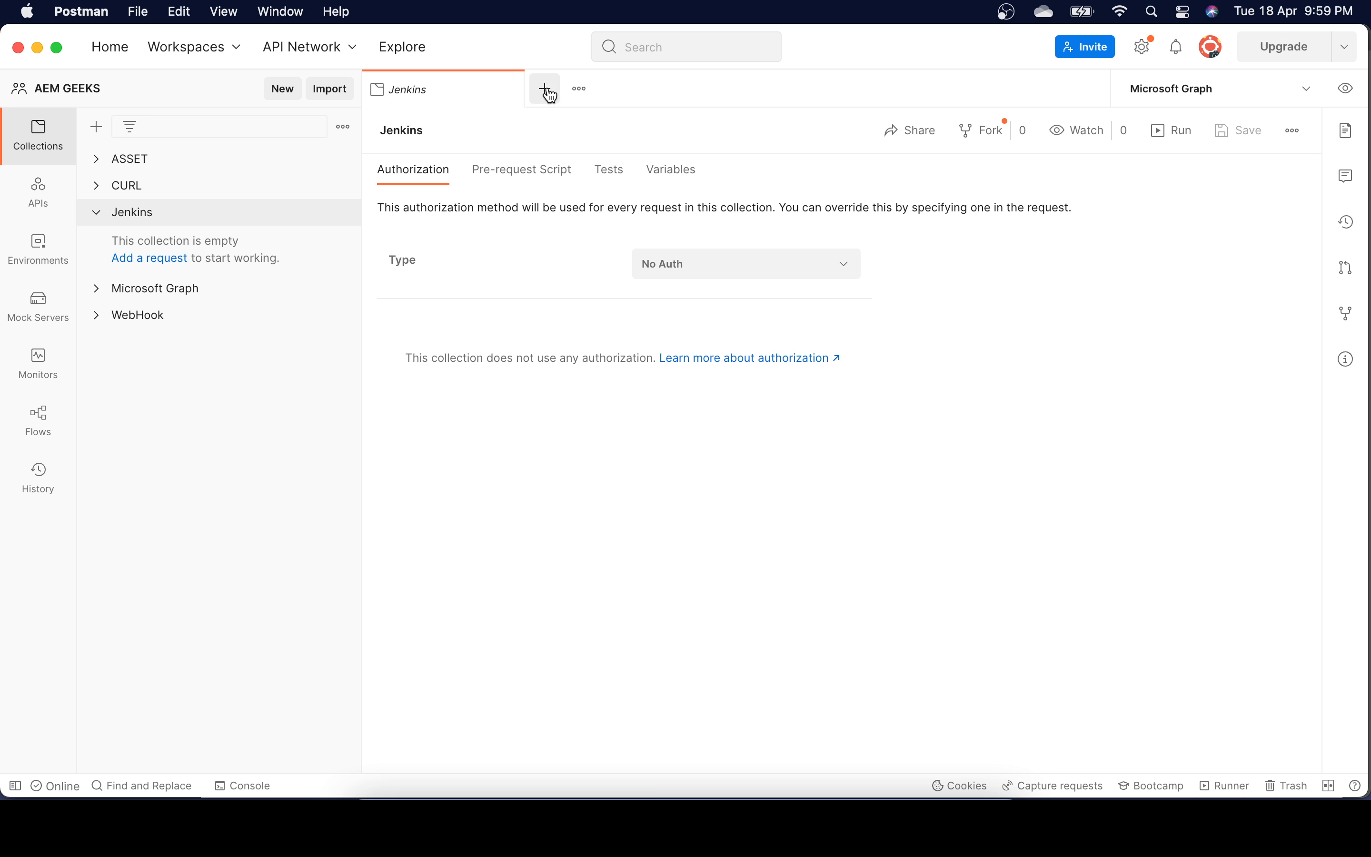
left_click(144, 261)
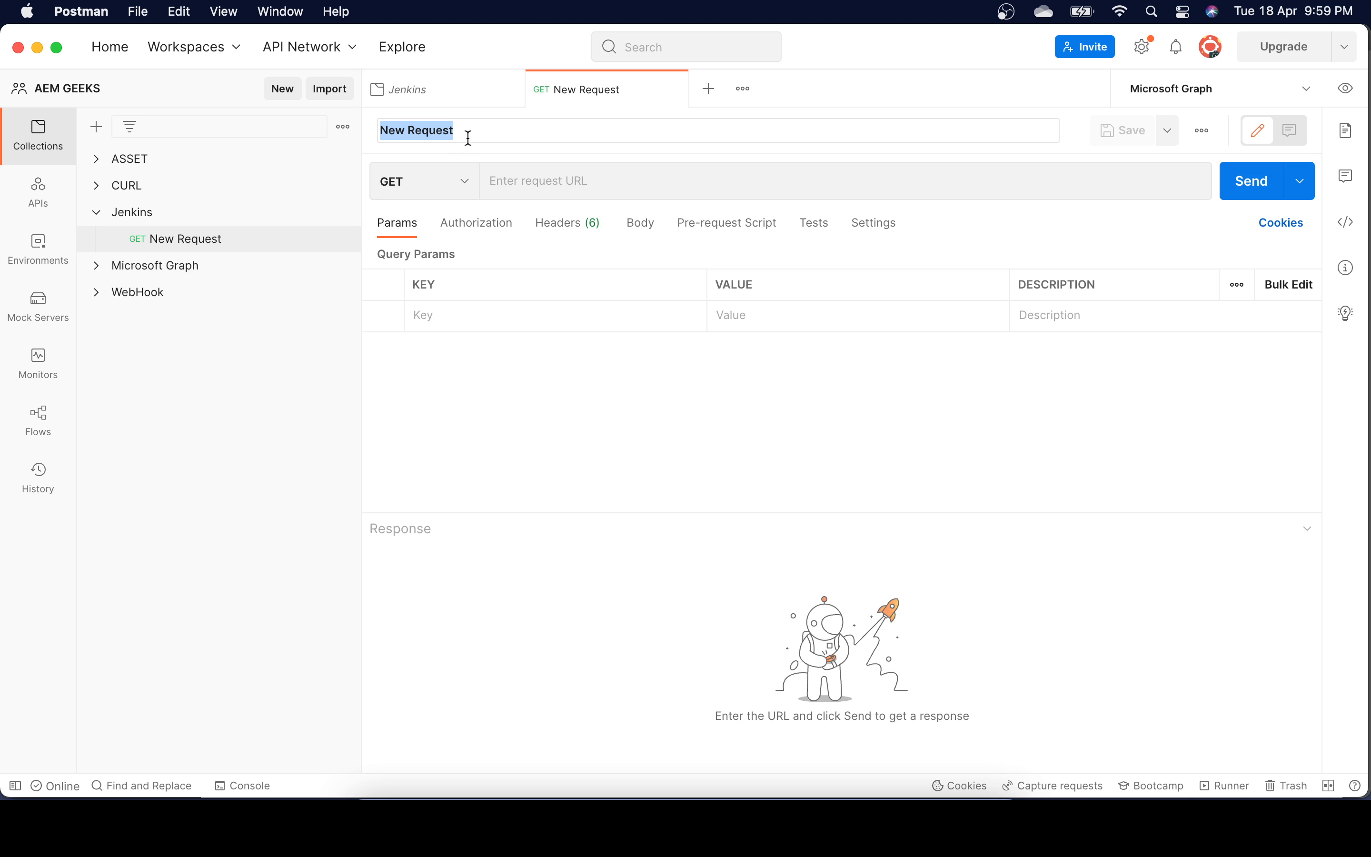
type("Jenkins")
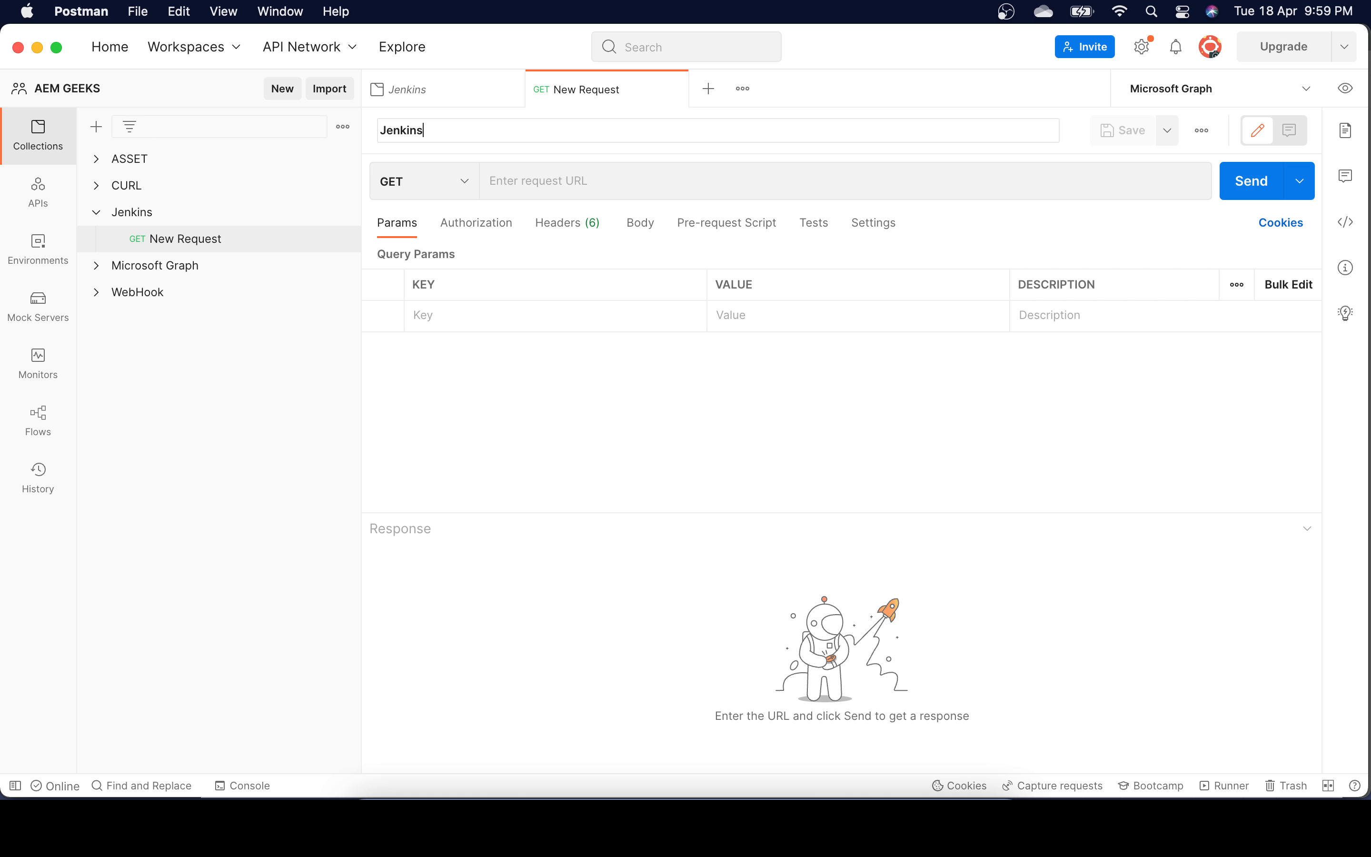
type("_job")
key("Return")
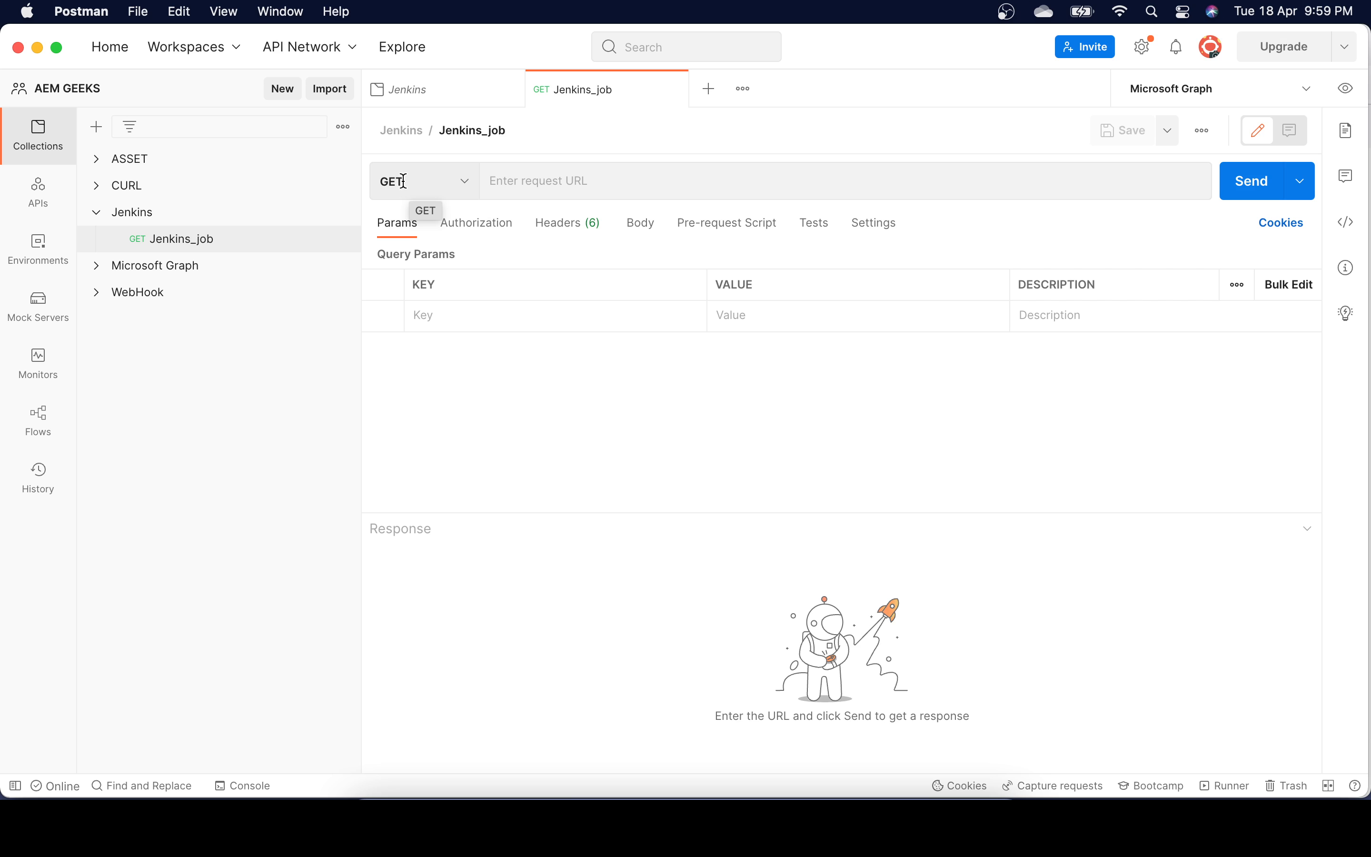
left_click(461, 185)
left_click(418, 255)
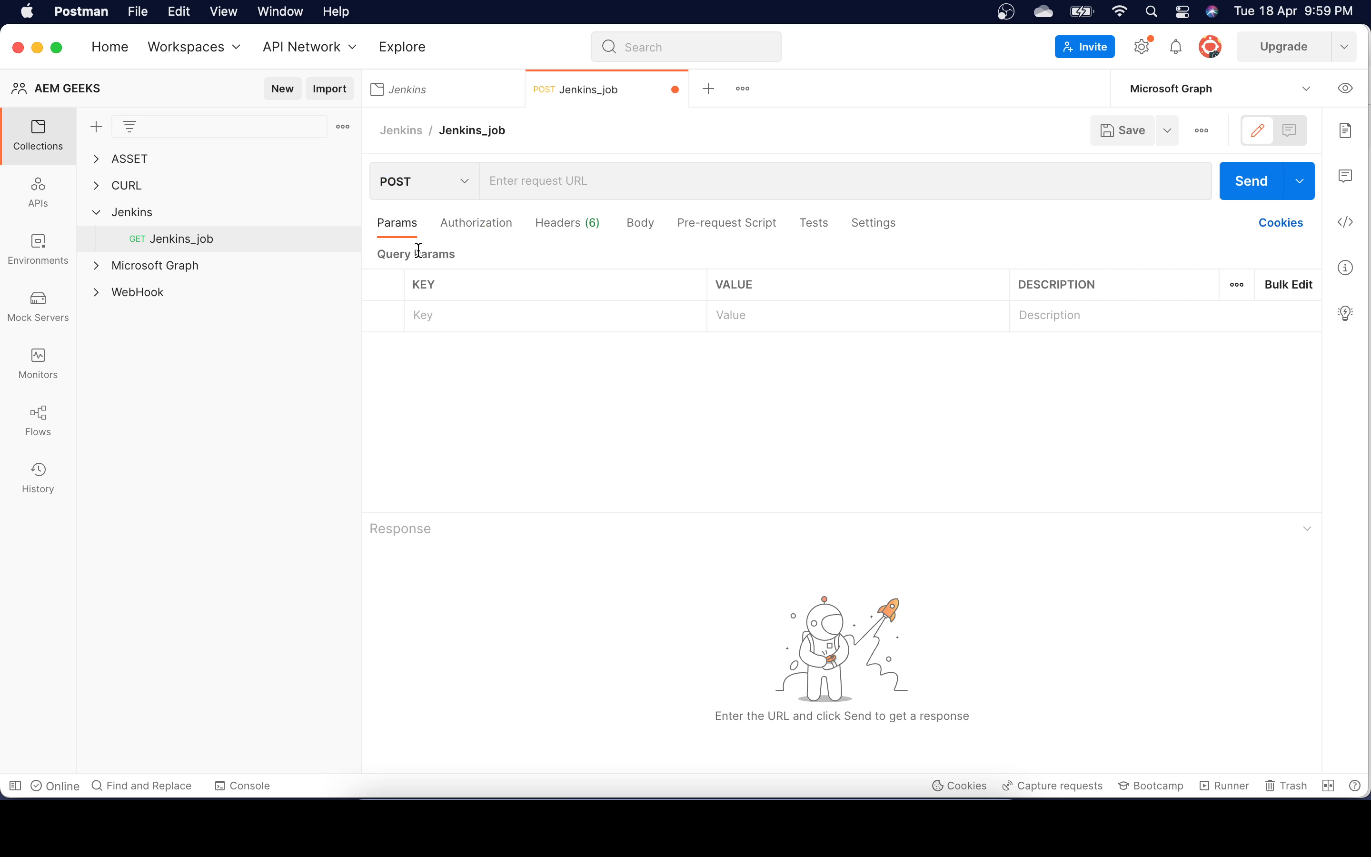
left_click(563, 182)
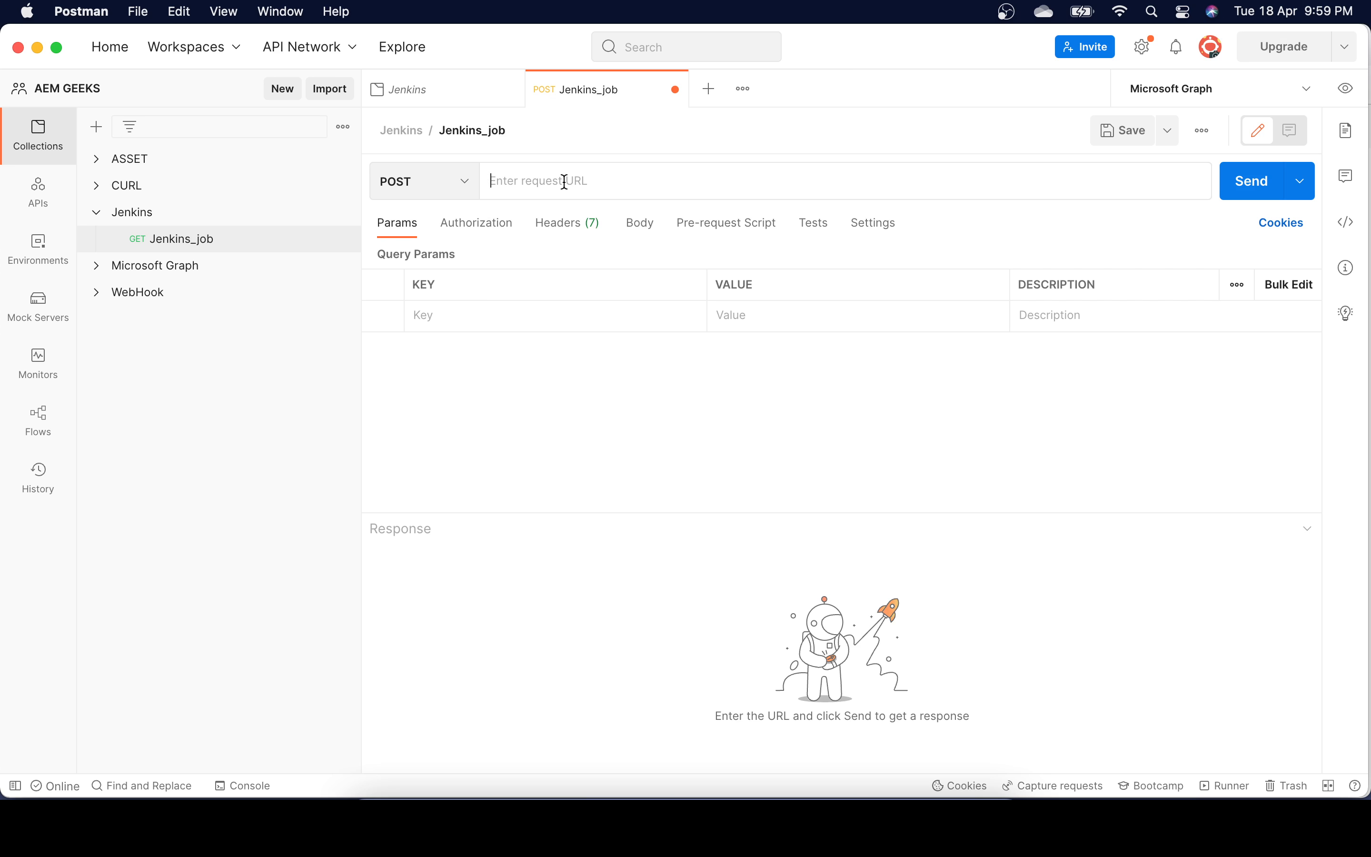
key("super+v")
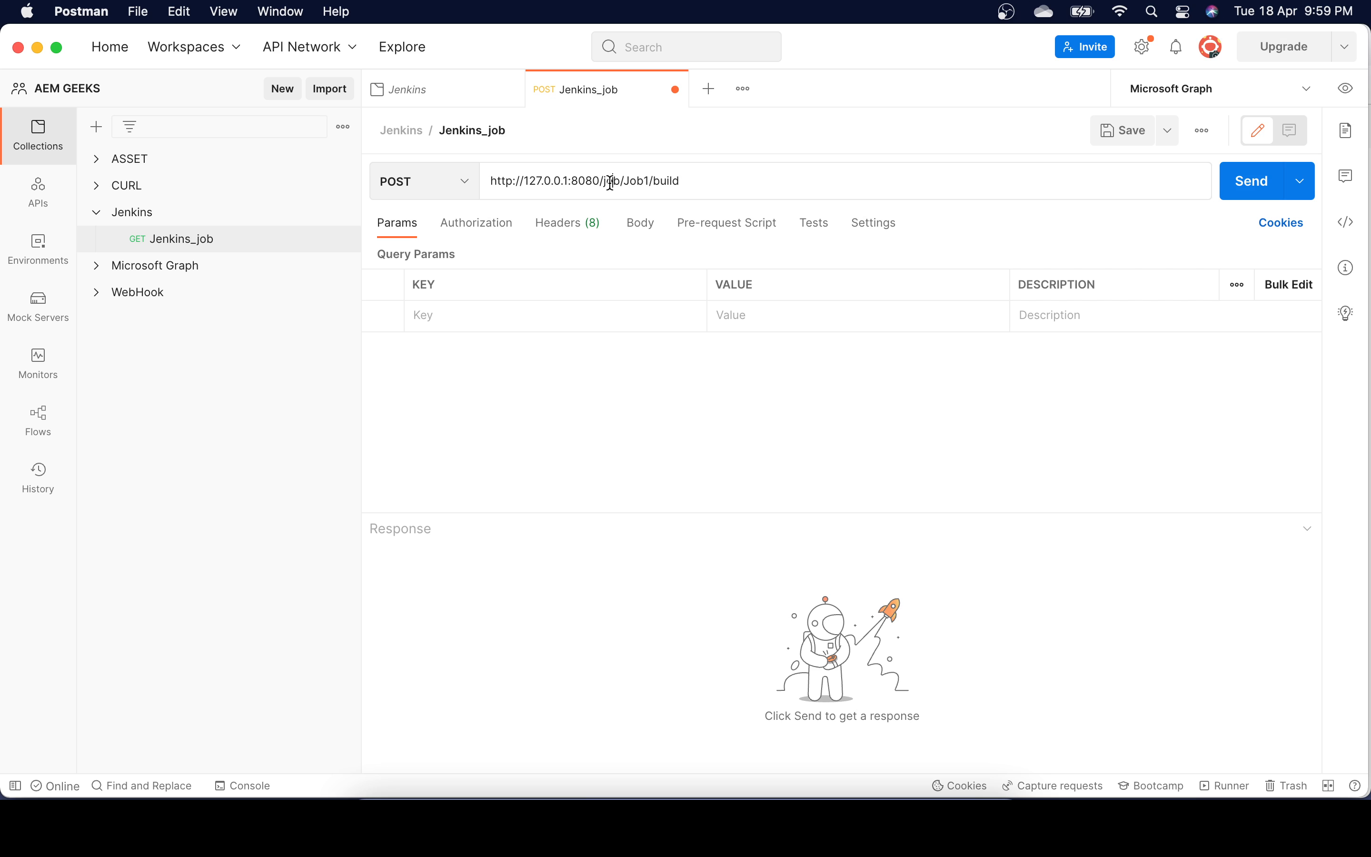
Change the job name in the request URL to Job2.
double_click(639, 181)
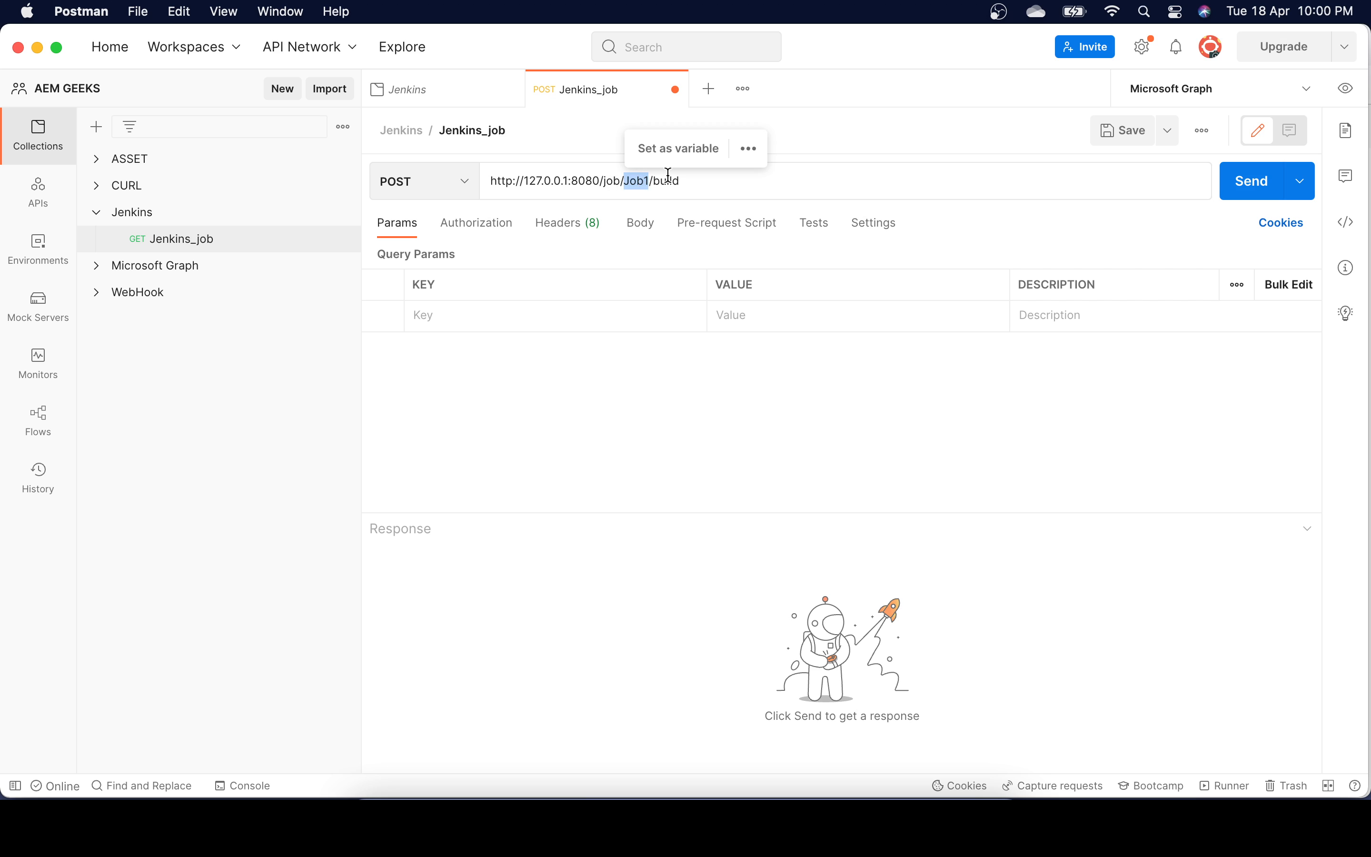
left_click(650, 180)
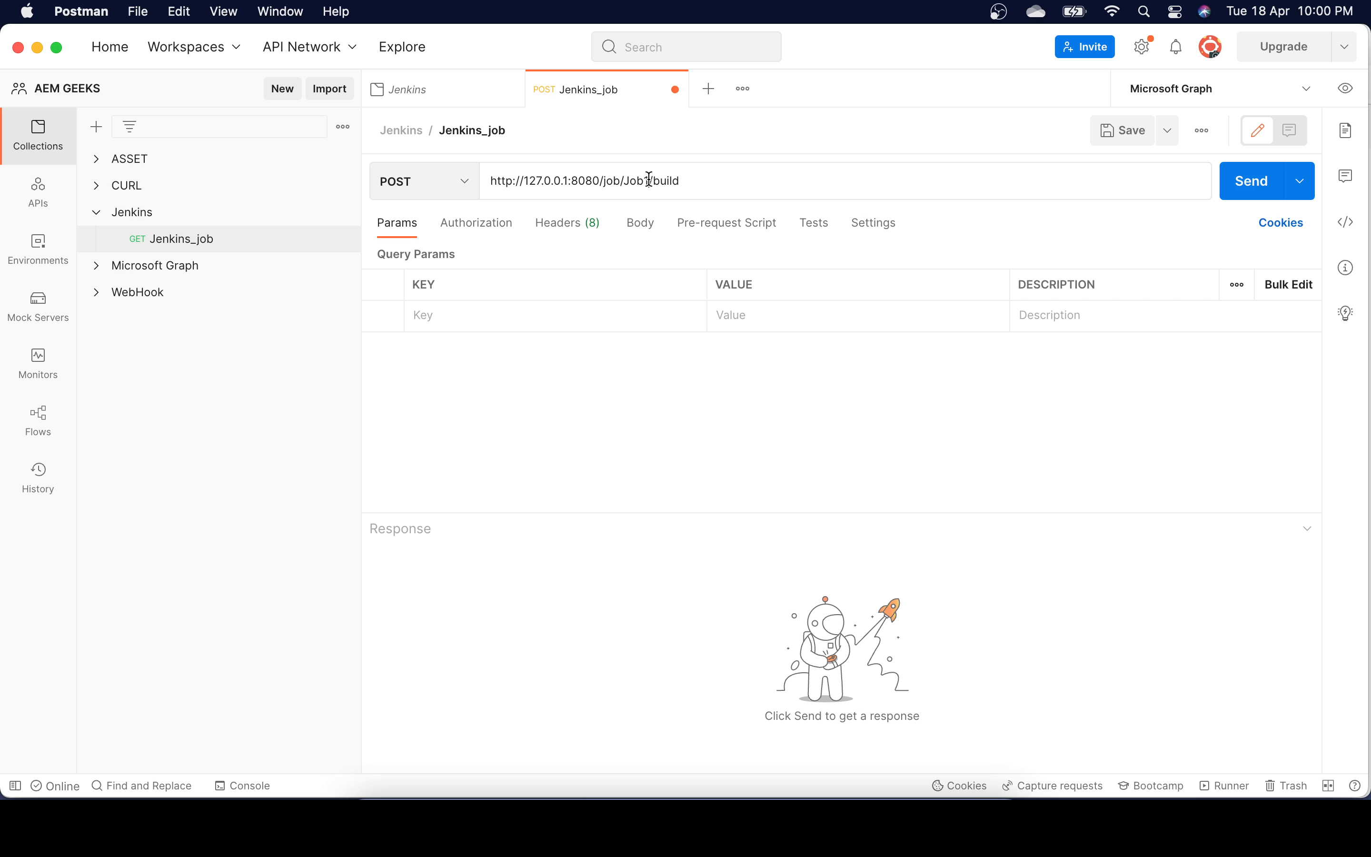
key("BackSpace")
type("2")
left_click(728, 185)
Set the Jenkins_job request's authorization type to Basic Auth.
left_click(476, 224)
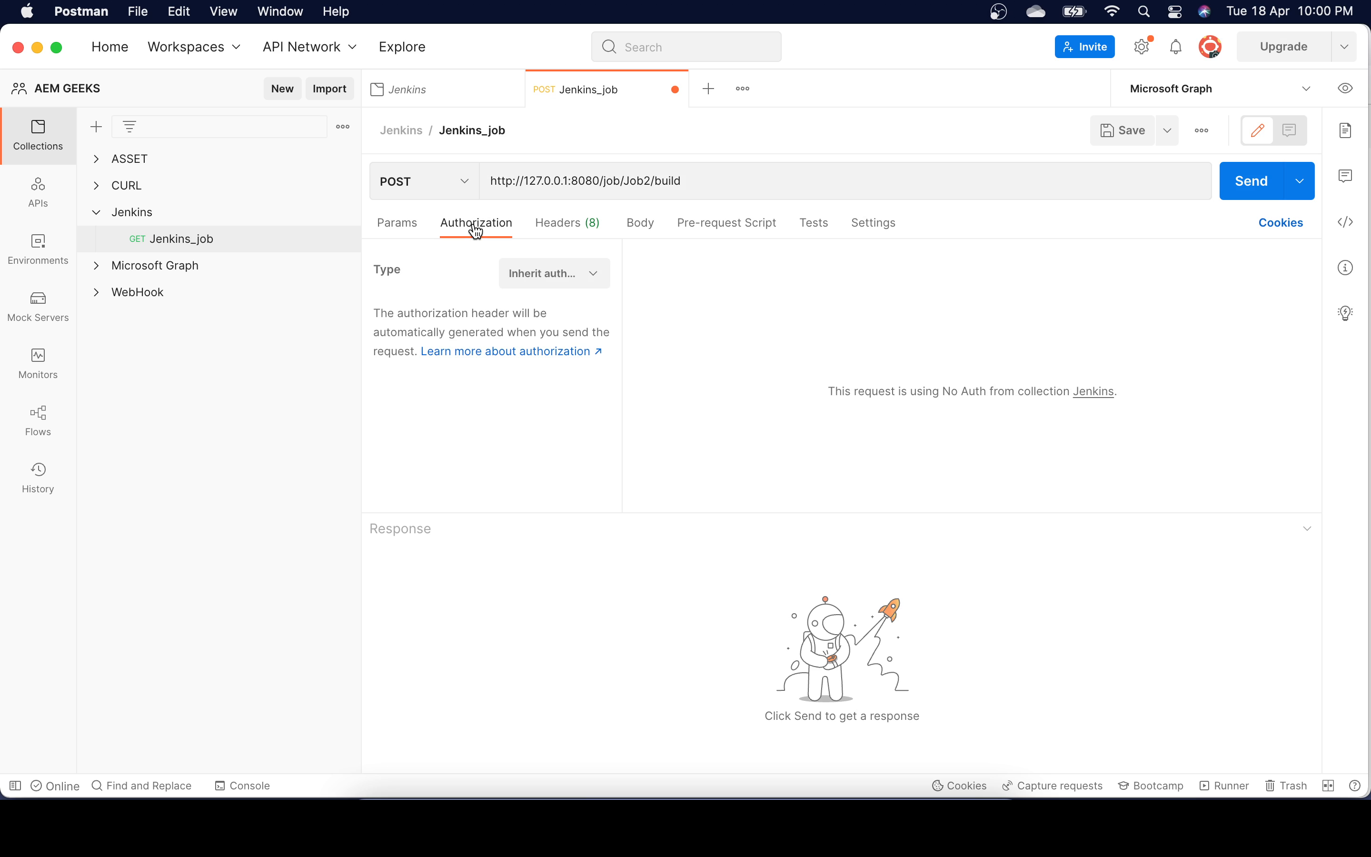
left_click(593, 279)
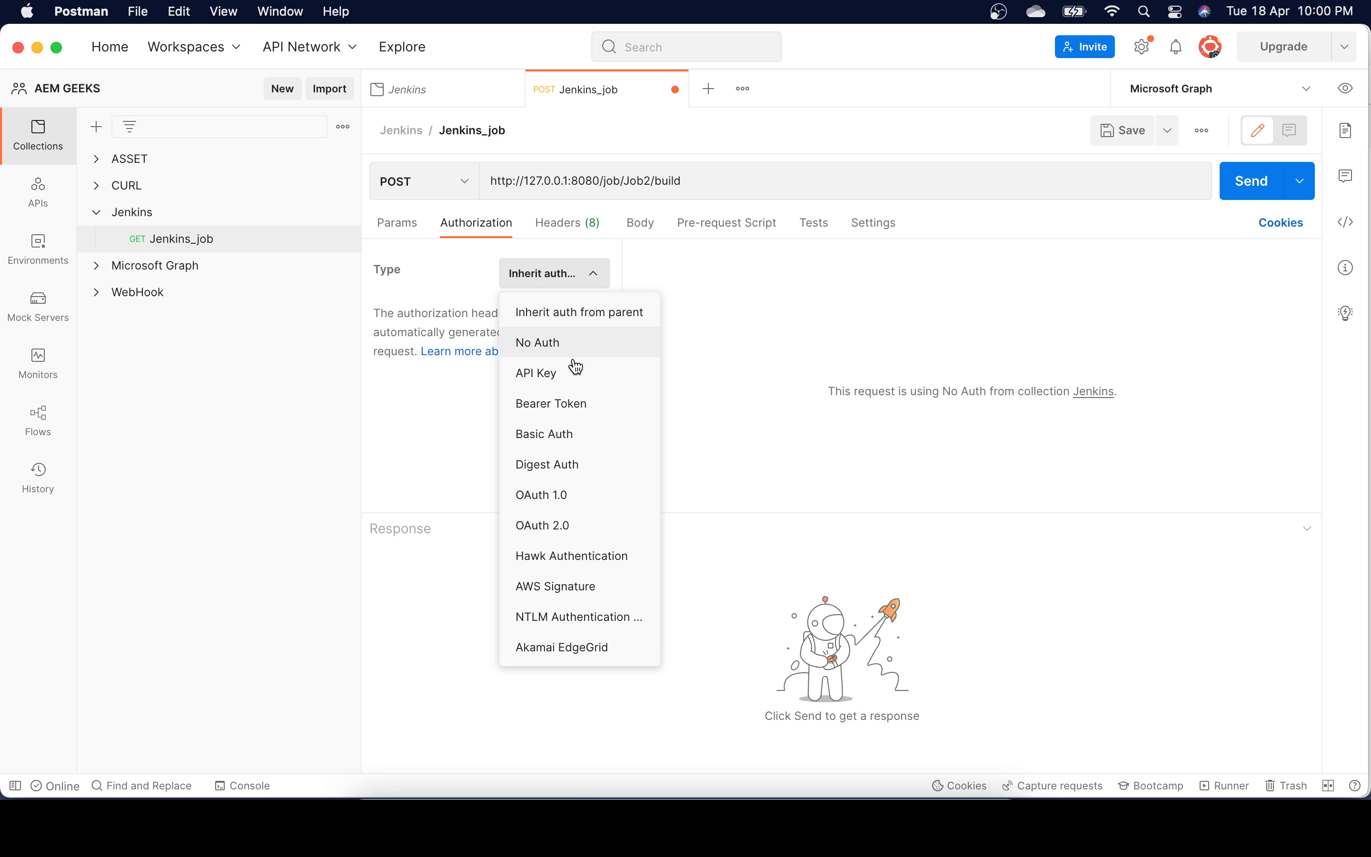
left_click(557, 434)
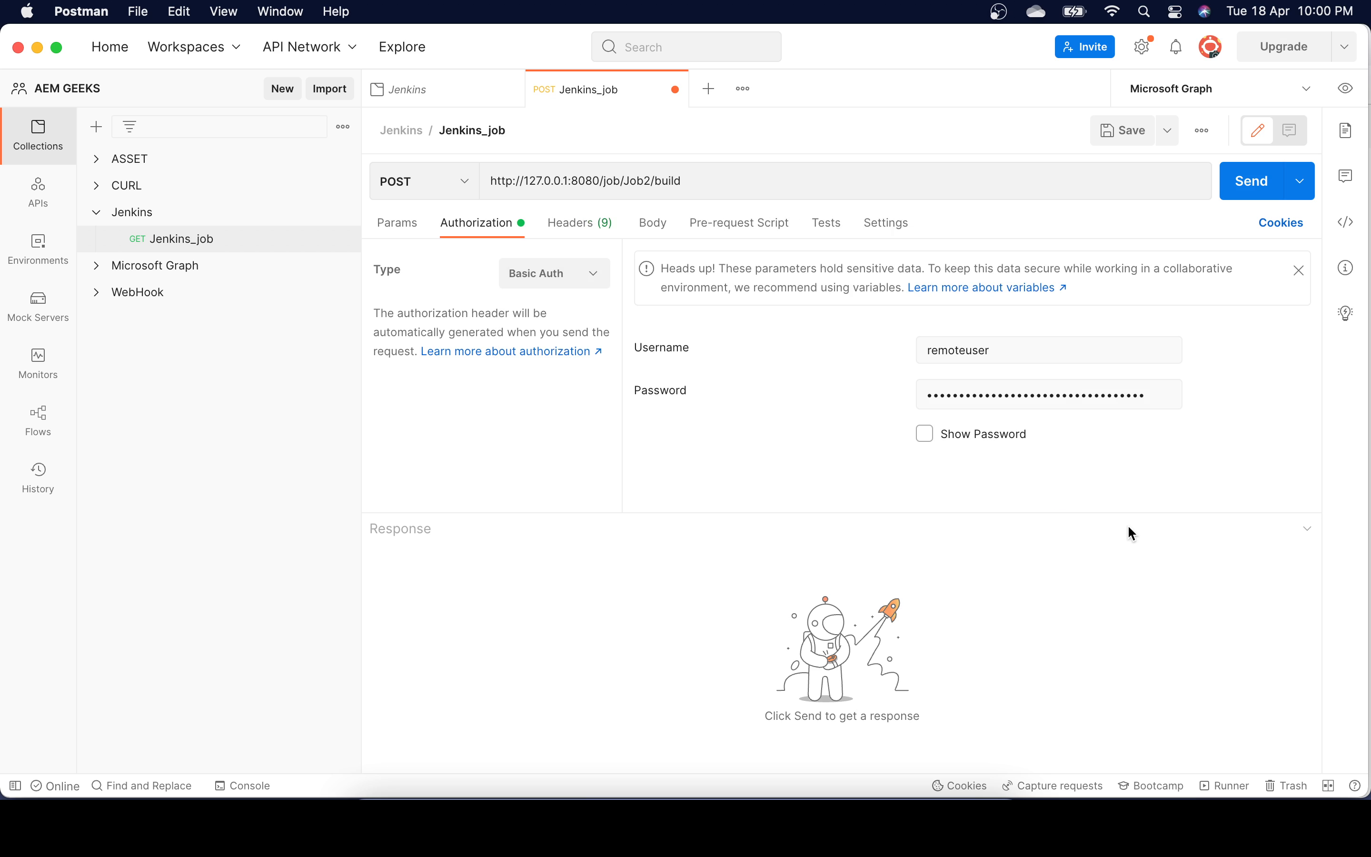
Replace the Basic Auth username with postman.
left_click(1013, 349)
key("BackSpace")
key("BackSpace")
key("BackSpace")
key("BackSpace")
key("BackSpace")
key("BackSpace")
key("BackSpace")
key("BackSpace")
key("BackSpace")
key("BackSpace")
type("postman")
Replace the Basic Auth password with the API token on line 35 of the Remote_Job notes in Brackets, and show the password.
left_click(1158, 395)
key("super+a")
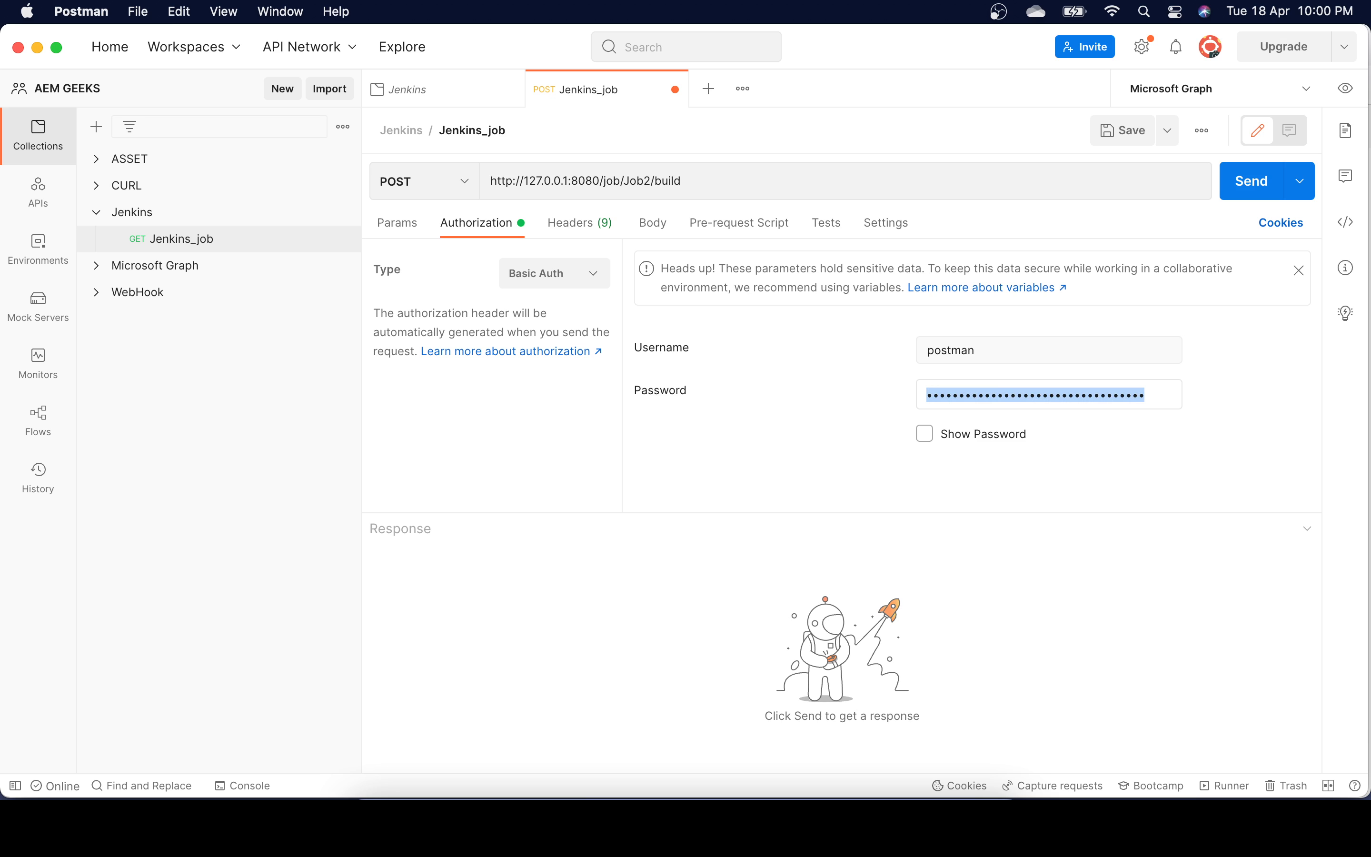
left_click(918, 776)
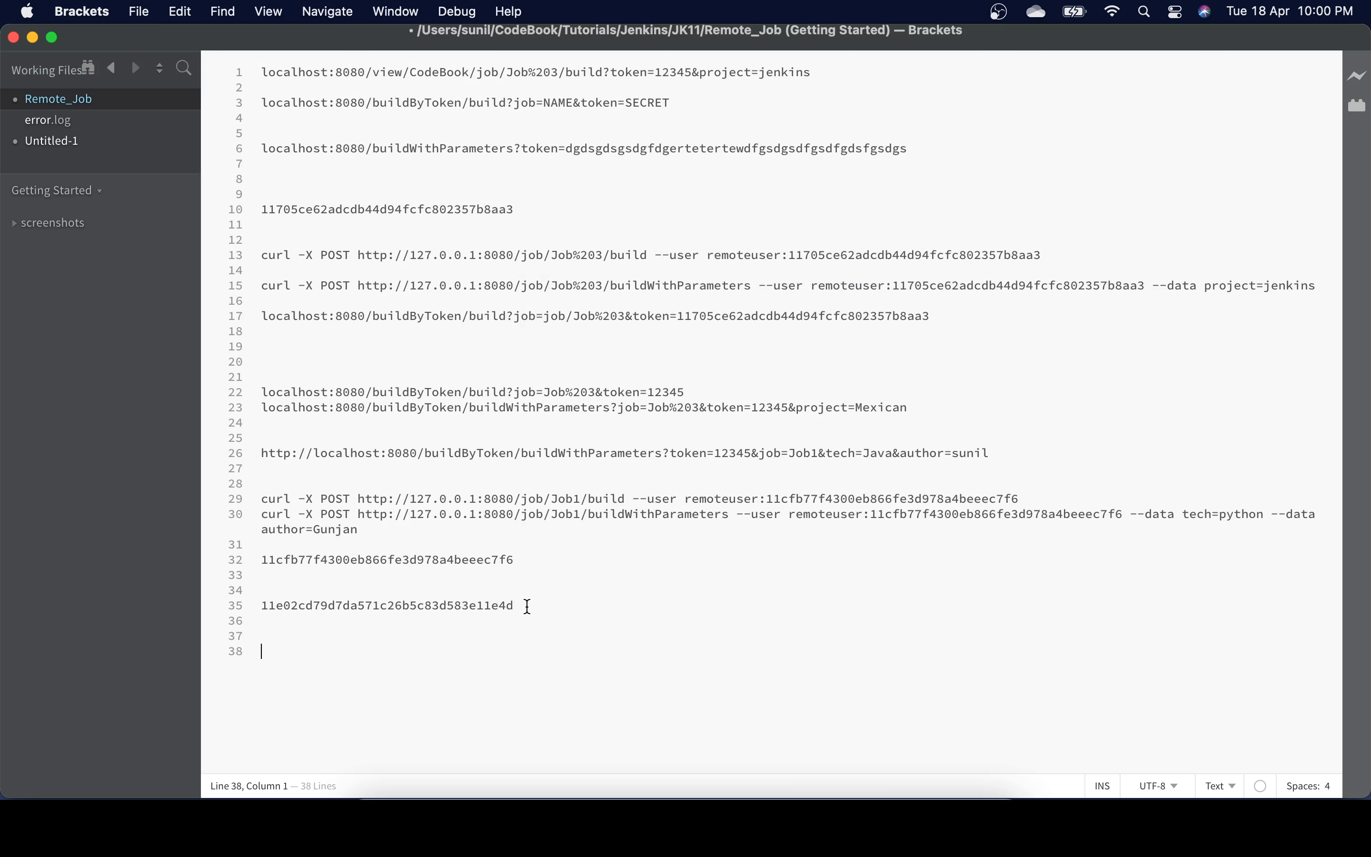
left_click_drag(542, 606, 220, 612)
key("super+c")
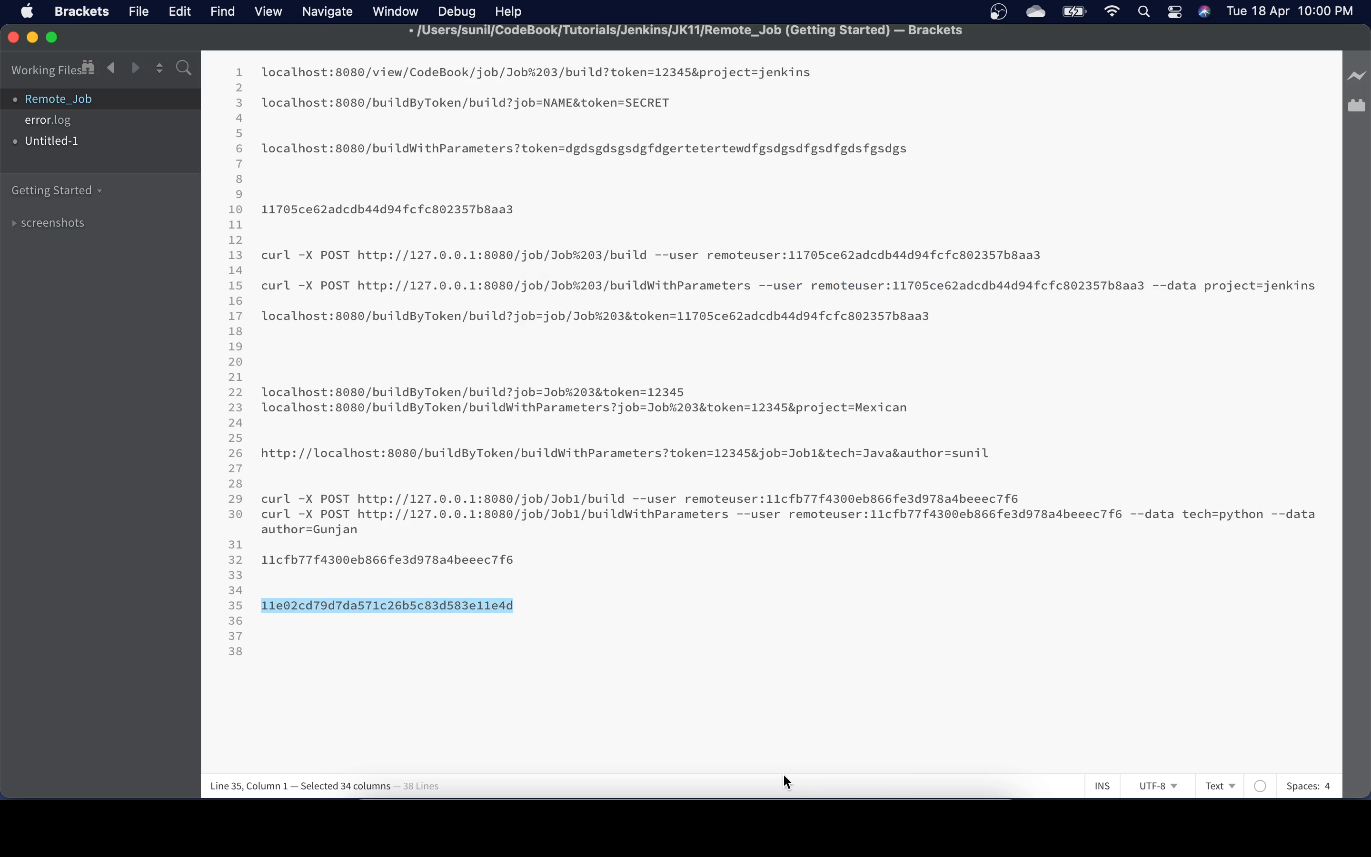
left_click(793, 775)
left_click_drag(1158, 399, 924, 395)
key("super+v")
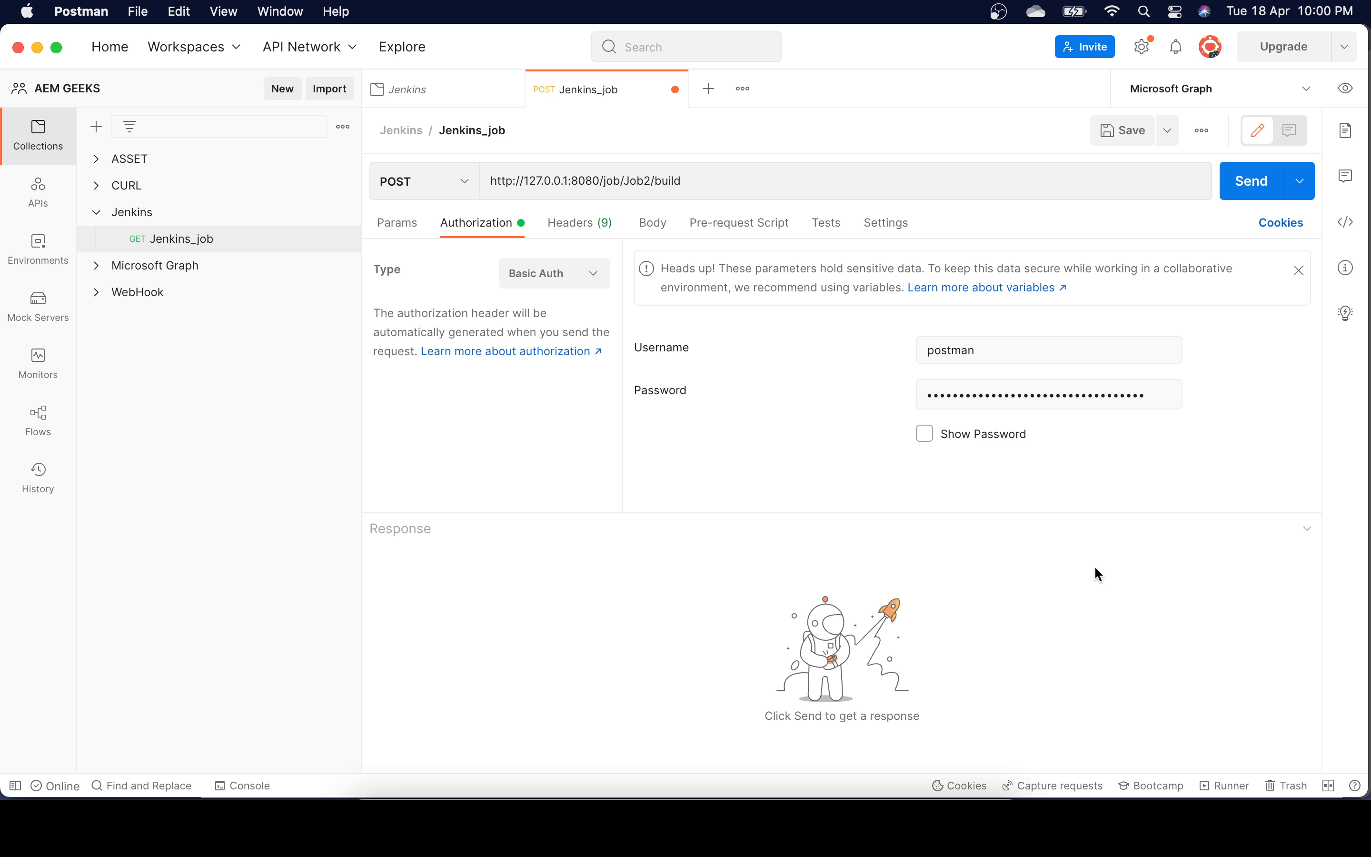
left_click(926, 435)
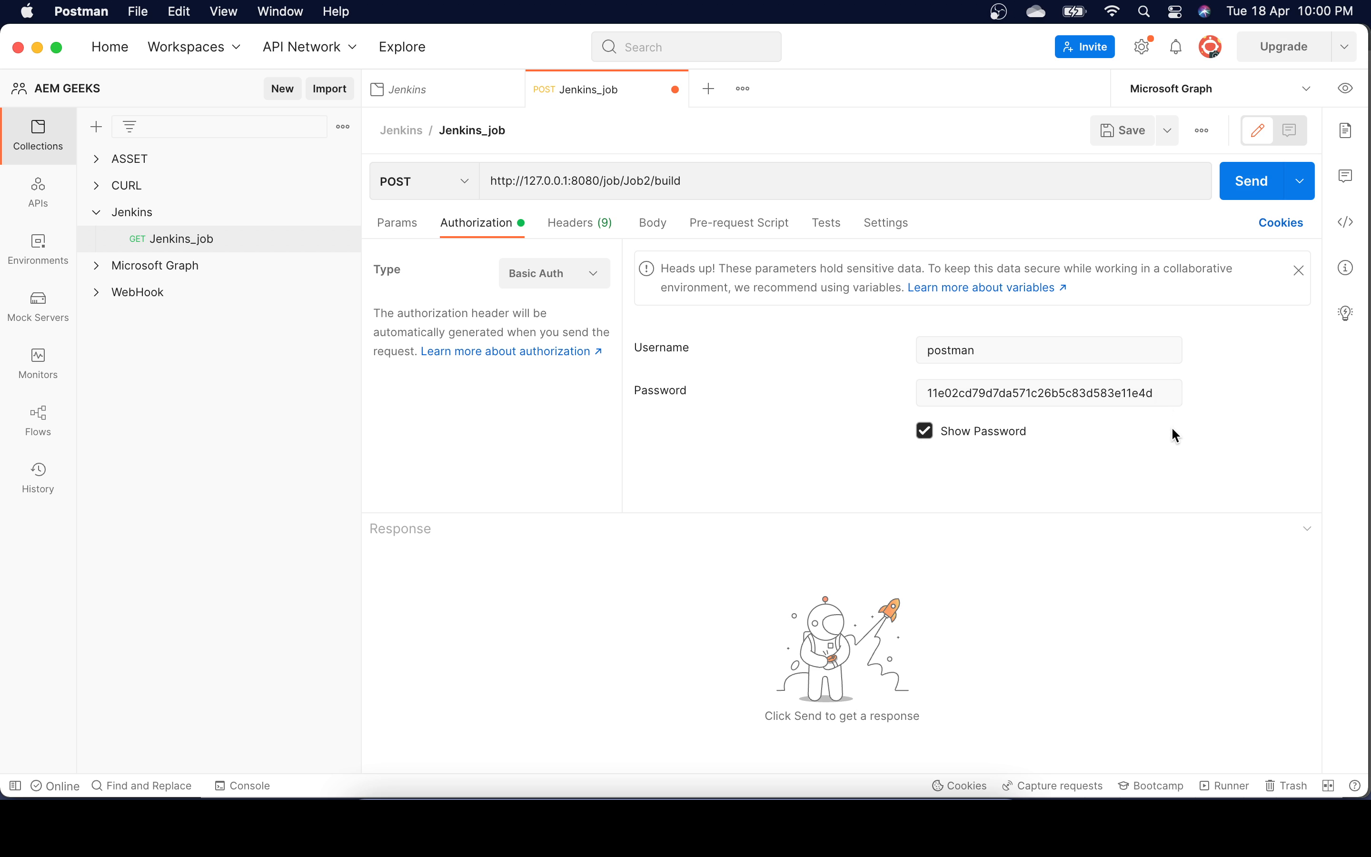
Change the Basic Auth username to postmanuser and save the Jenkins_job request.
left_click(992, 350)
type("user")
key("super+s")
Send the Jenkins_job POST request for Job2 twice.
left_click(1255, 196)
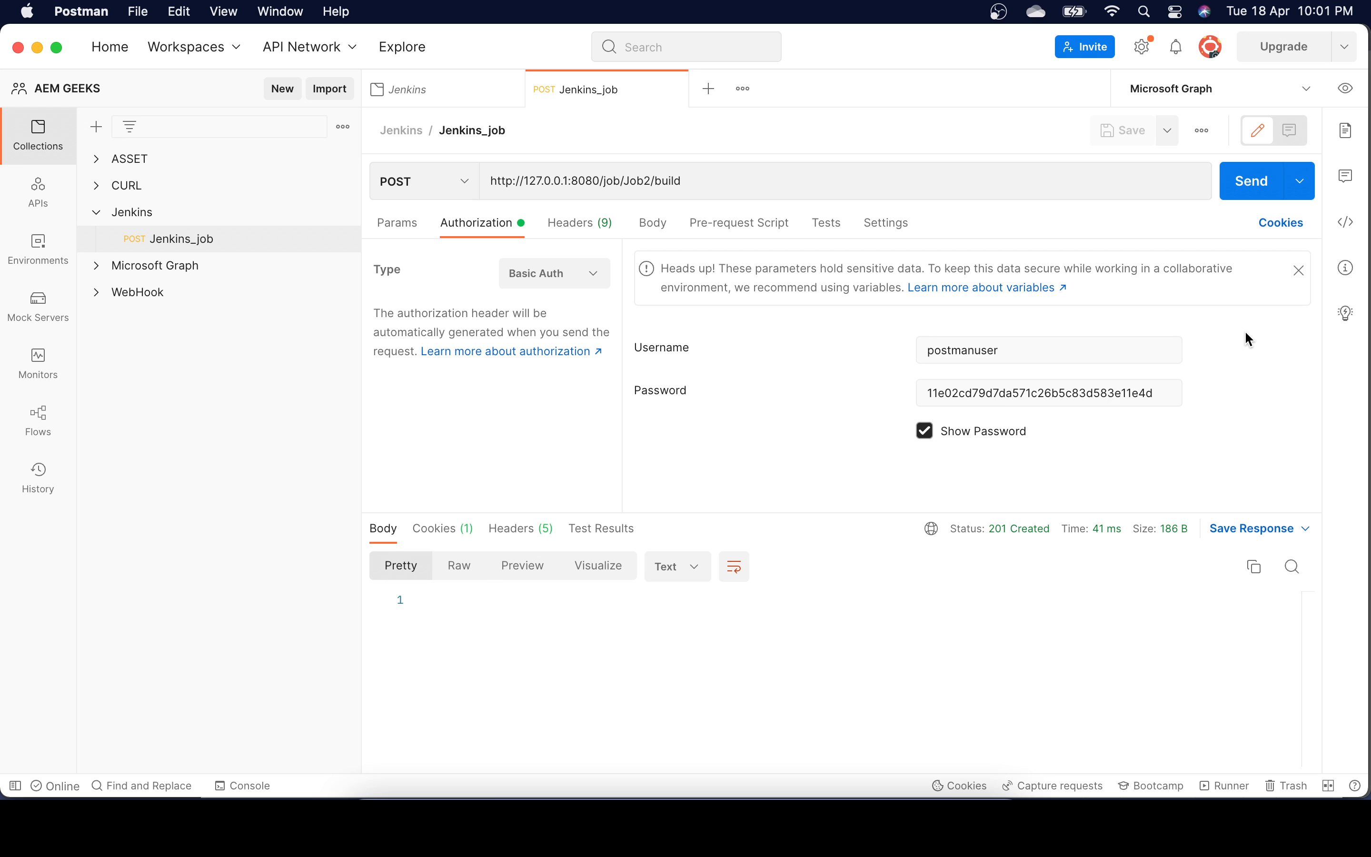
left_click(1246, 182)
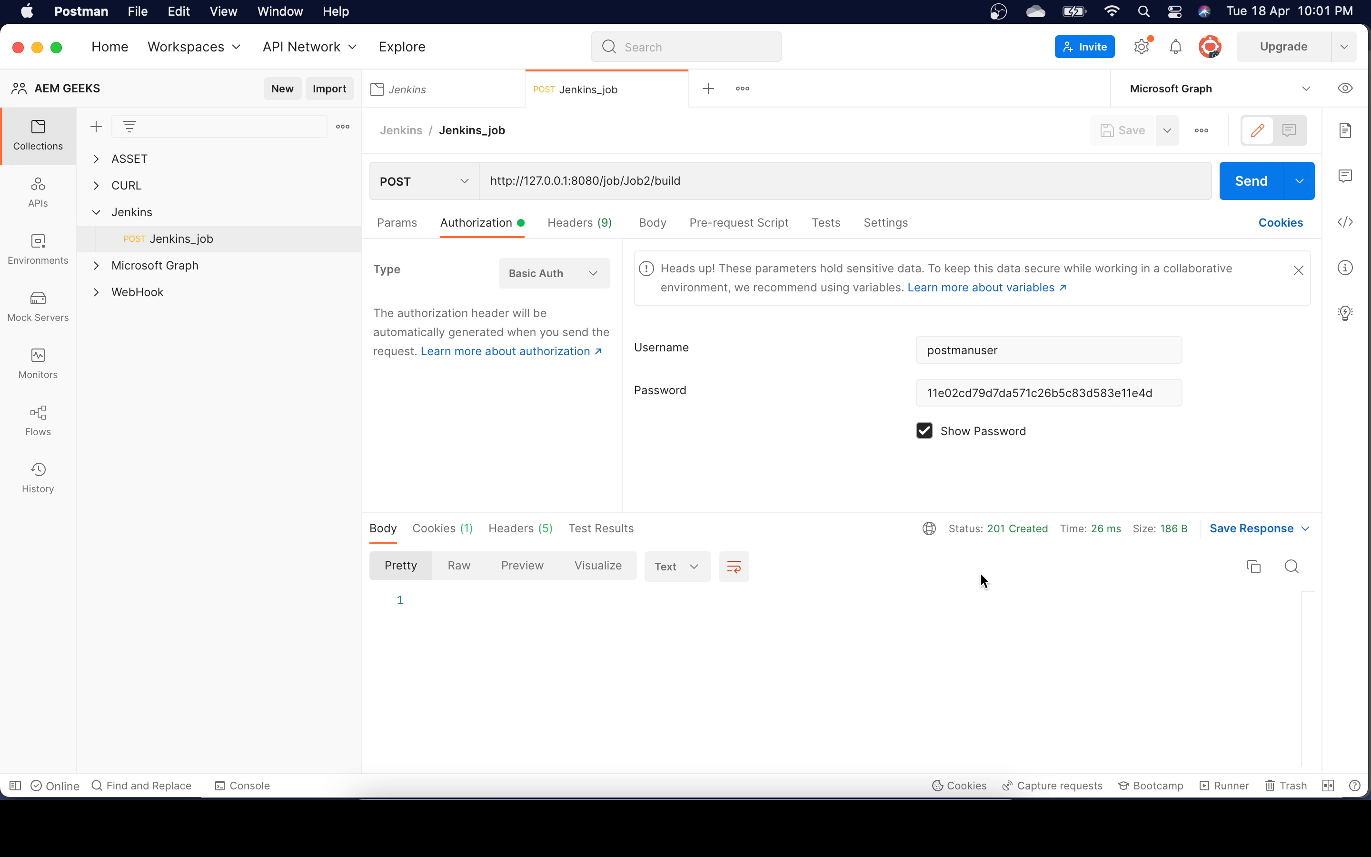
mouse_move(994, 537)
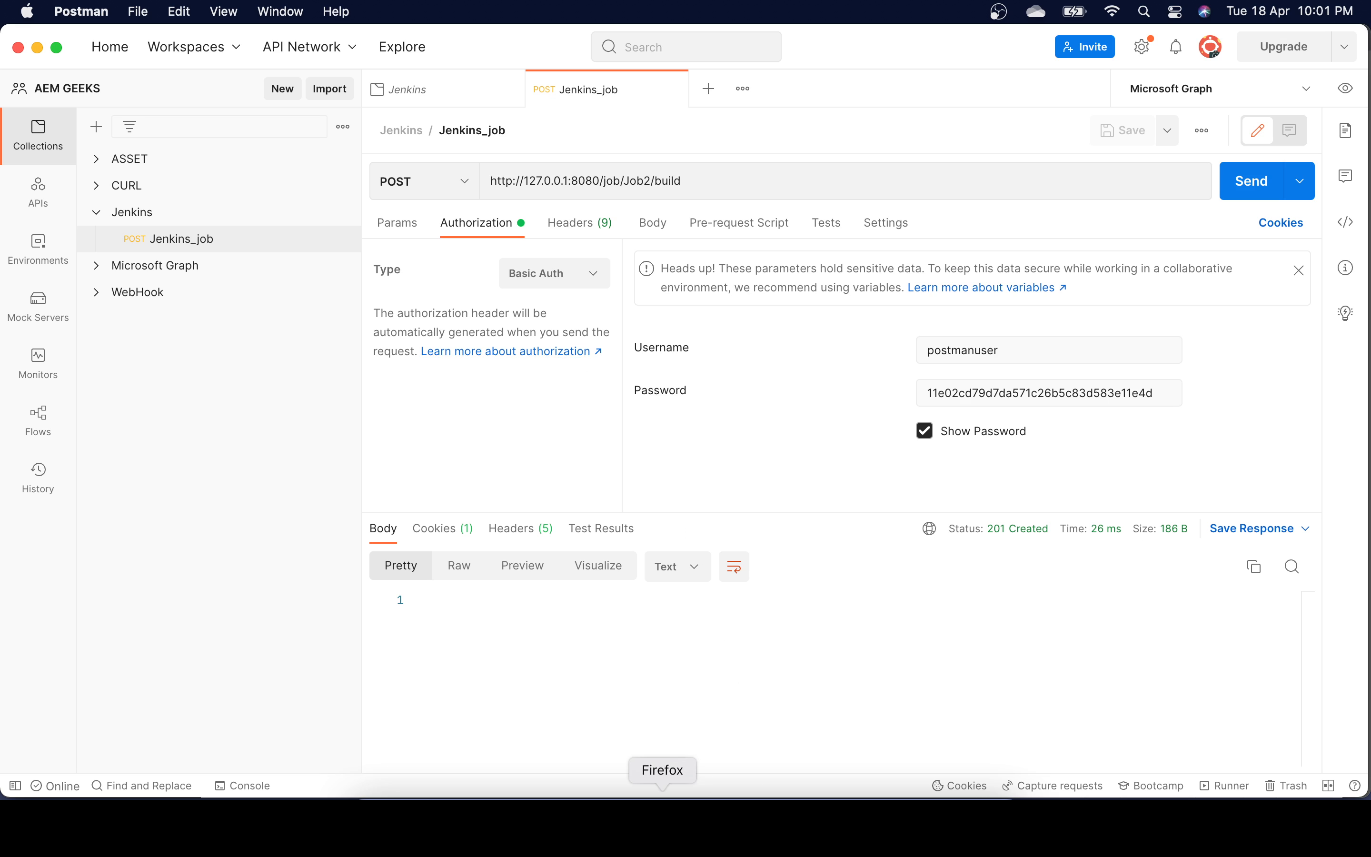
Switch to Jenkins in Firefox and check Job2's build history from the CodeBook view.
left_click(662, 822)
left_click(22, 85)
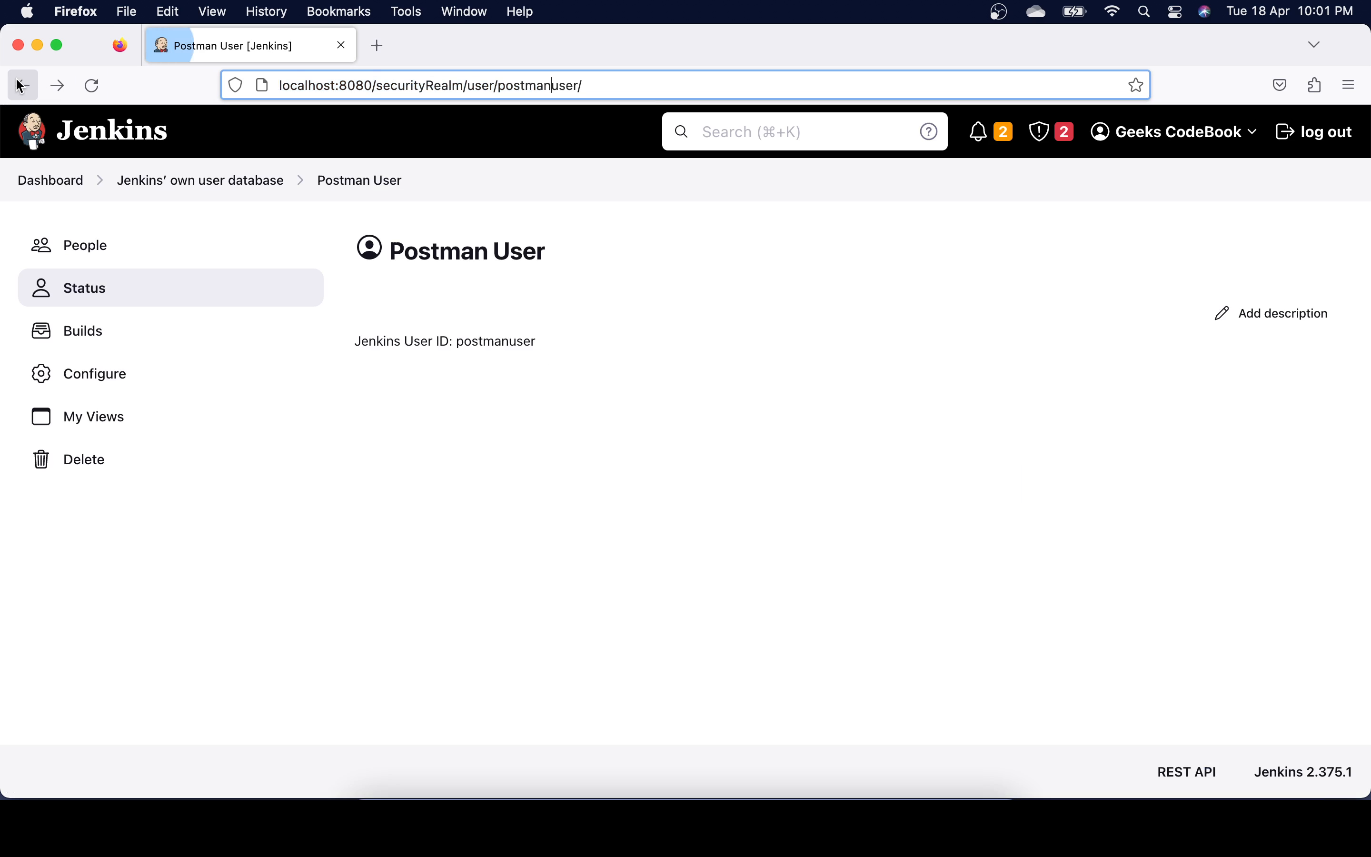
left_click(64, 191)
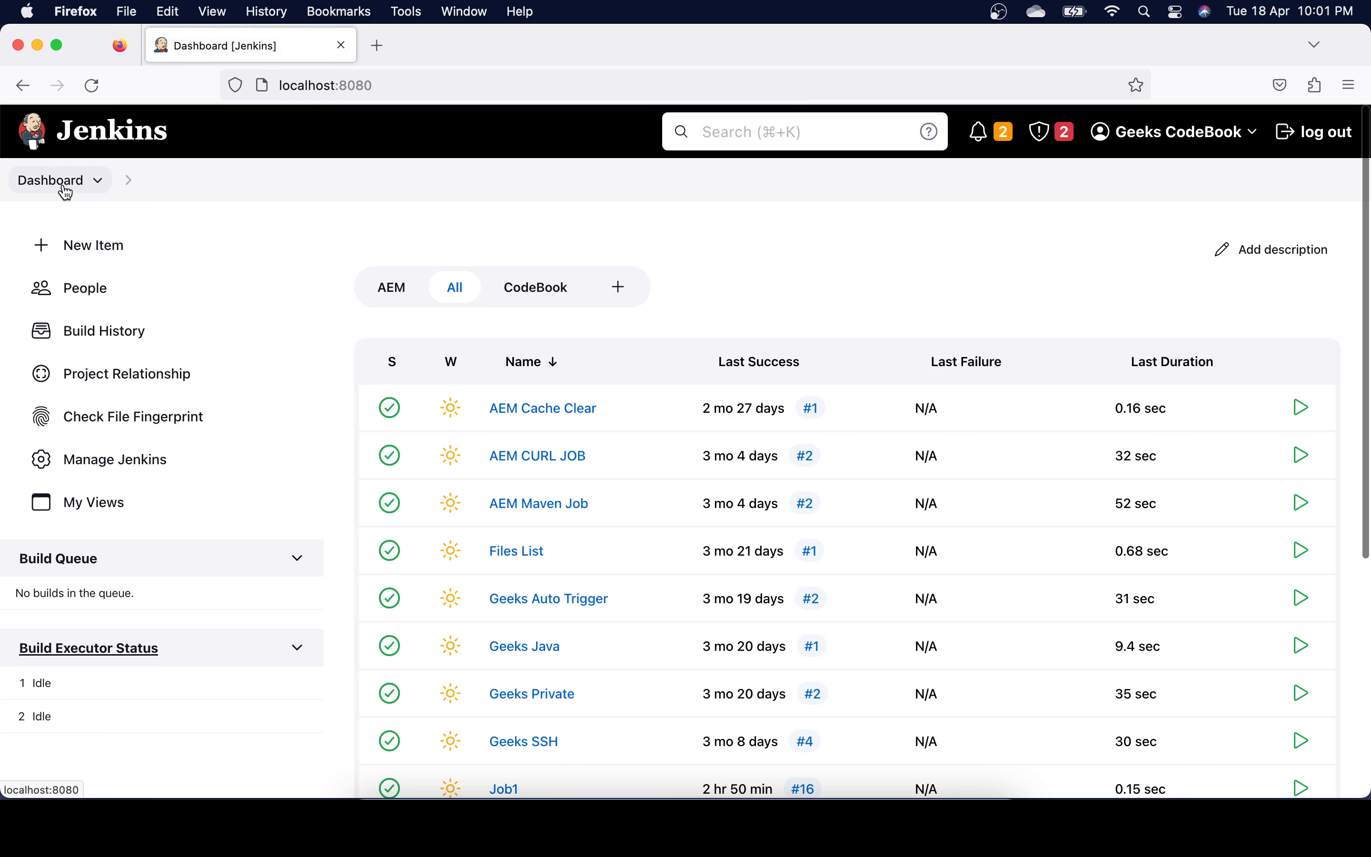
left_click(543, 287)
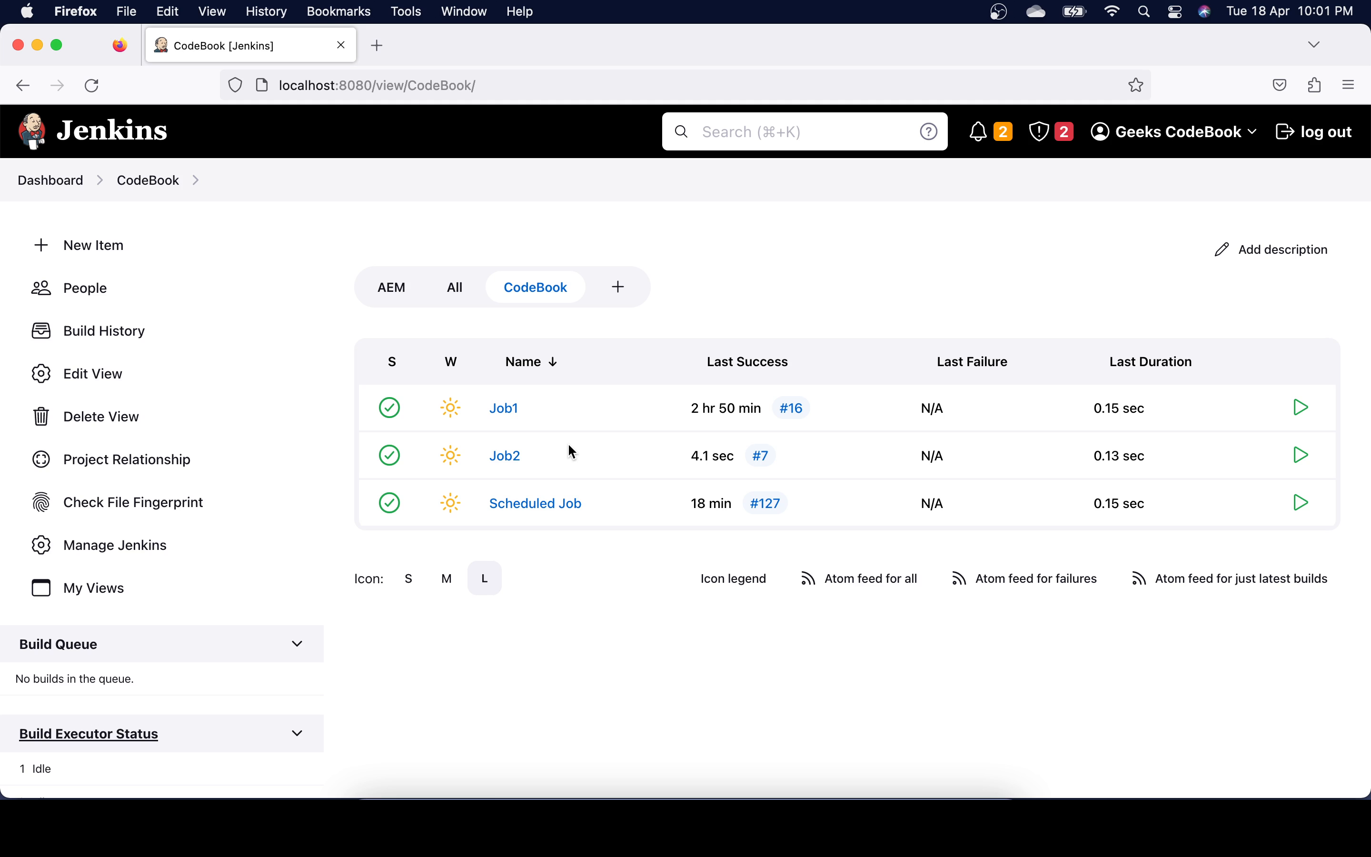
left_click(497, 458)
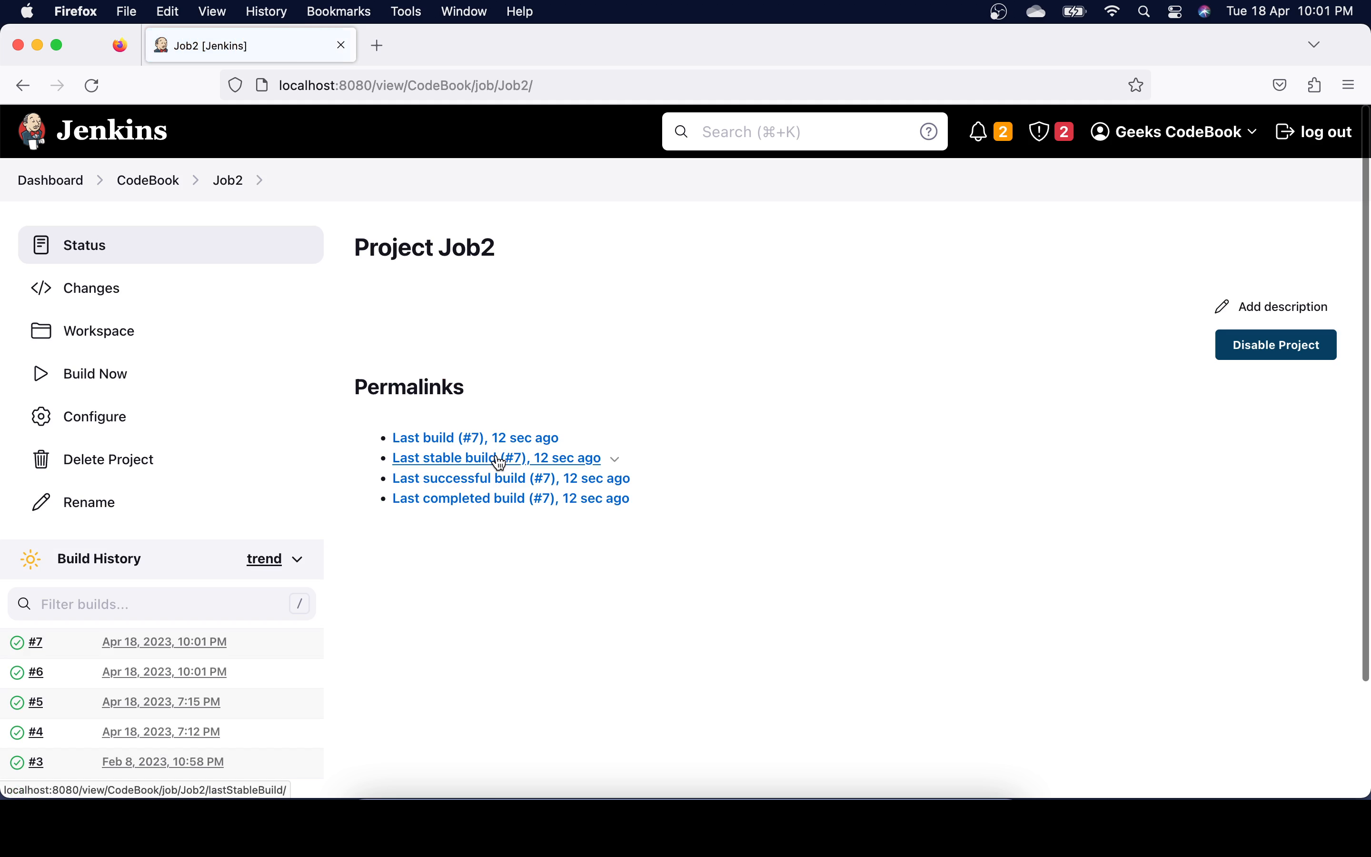
scroll(255, 564, "down", 1)
scroll(255, 564, "down", 2)
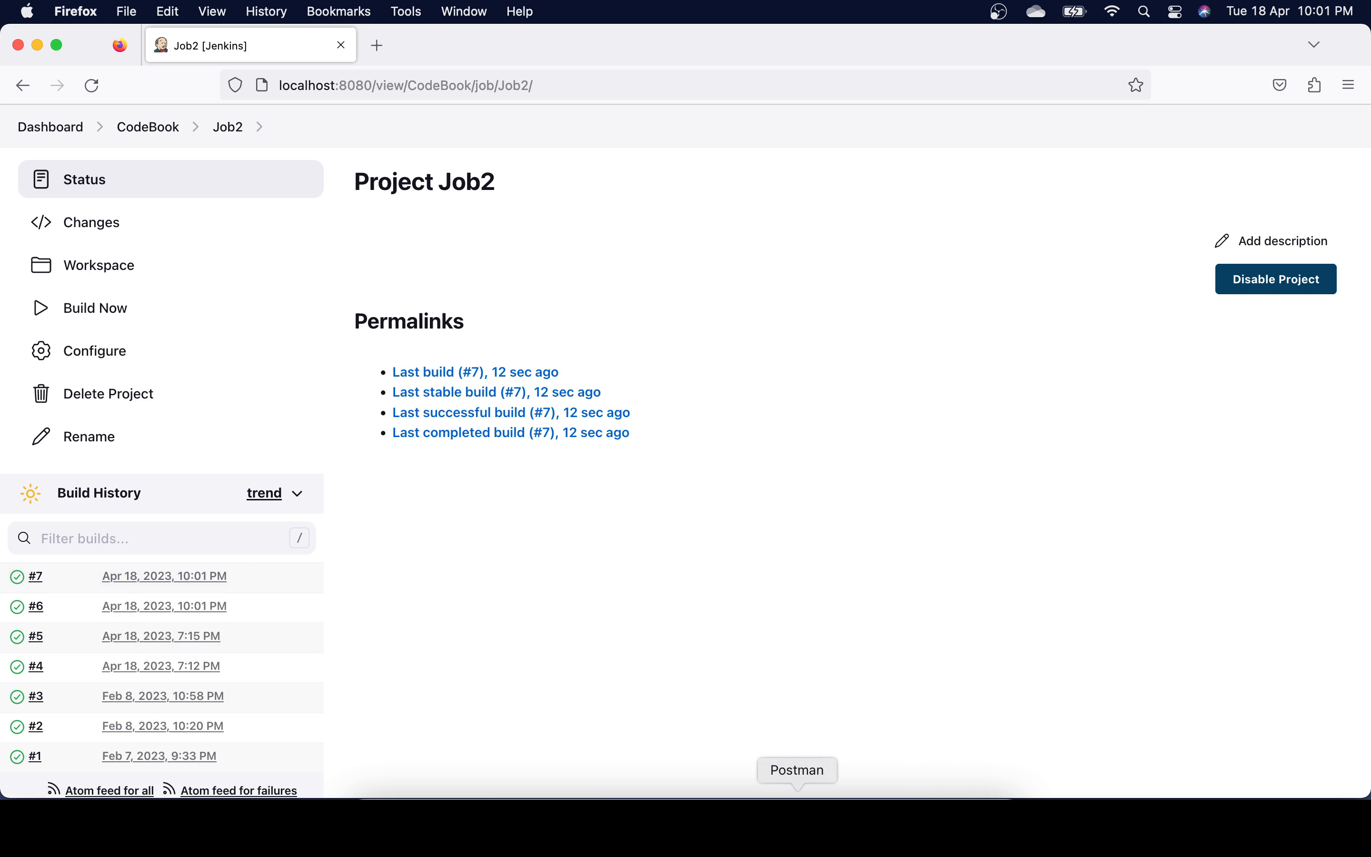
Send the Job2 request once more from Postman and return to Firefox to check Job2's build history.
left_click(795, 819)
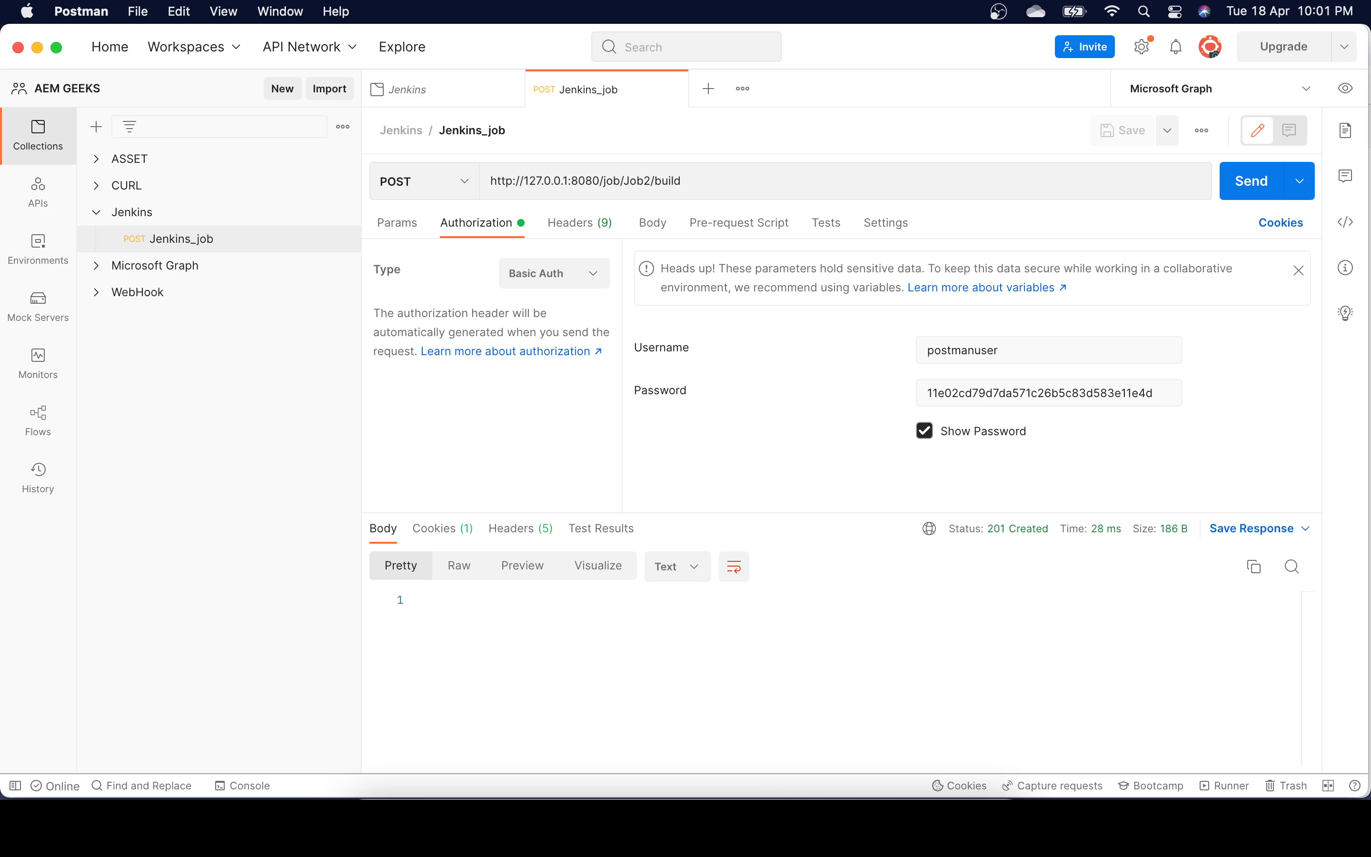
left_click(662, 818)
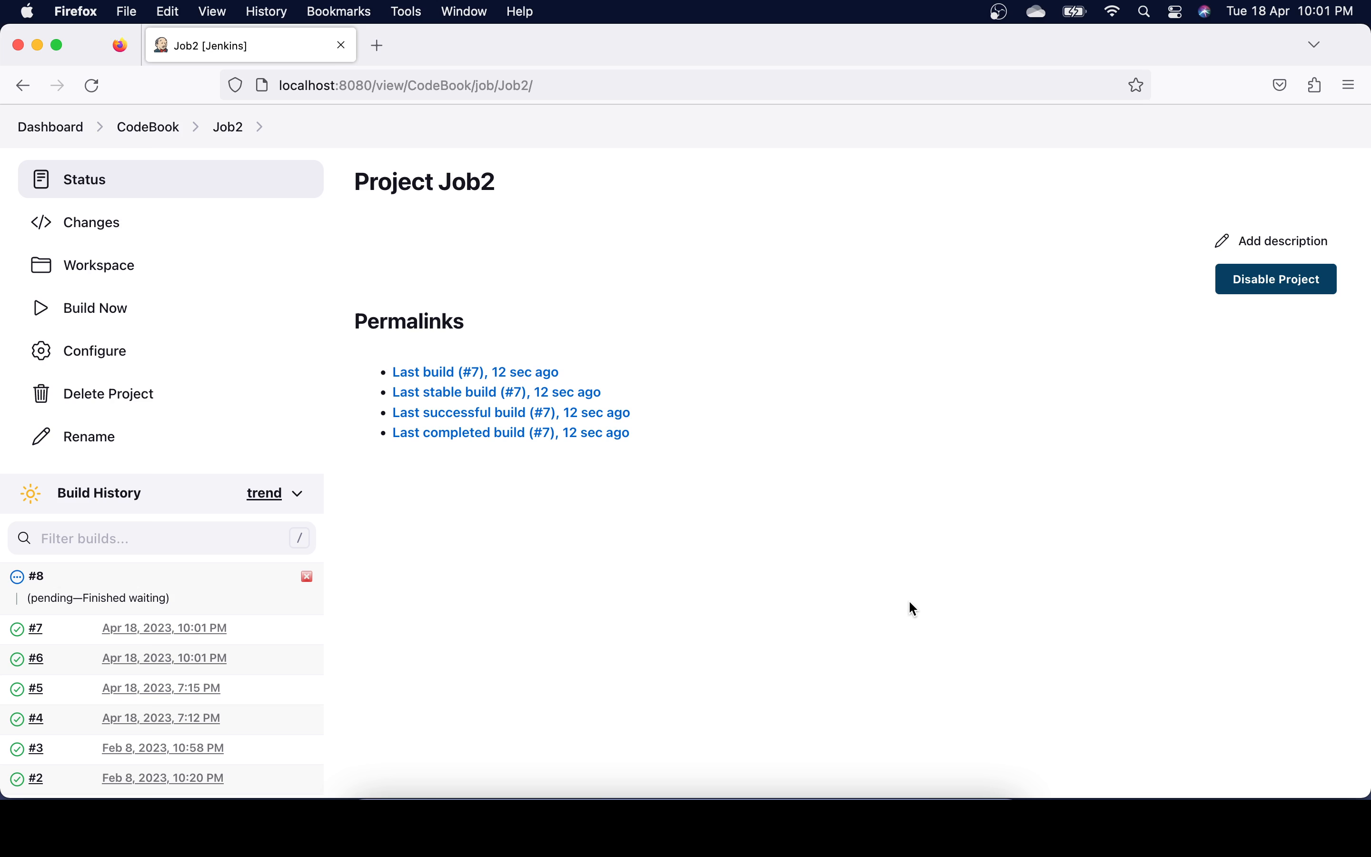
mouse_move(214, 621)
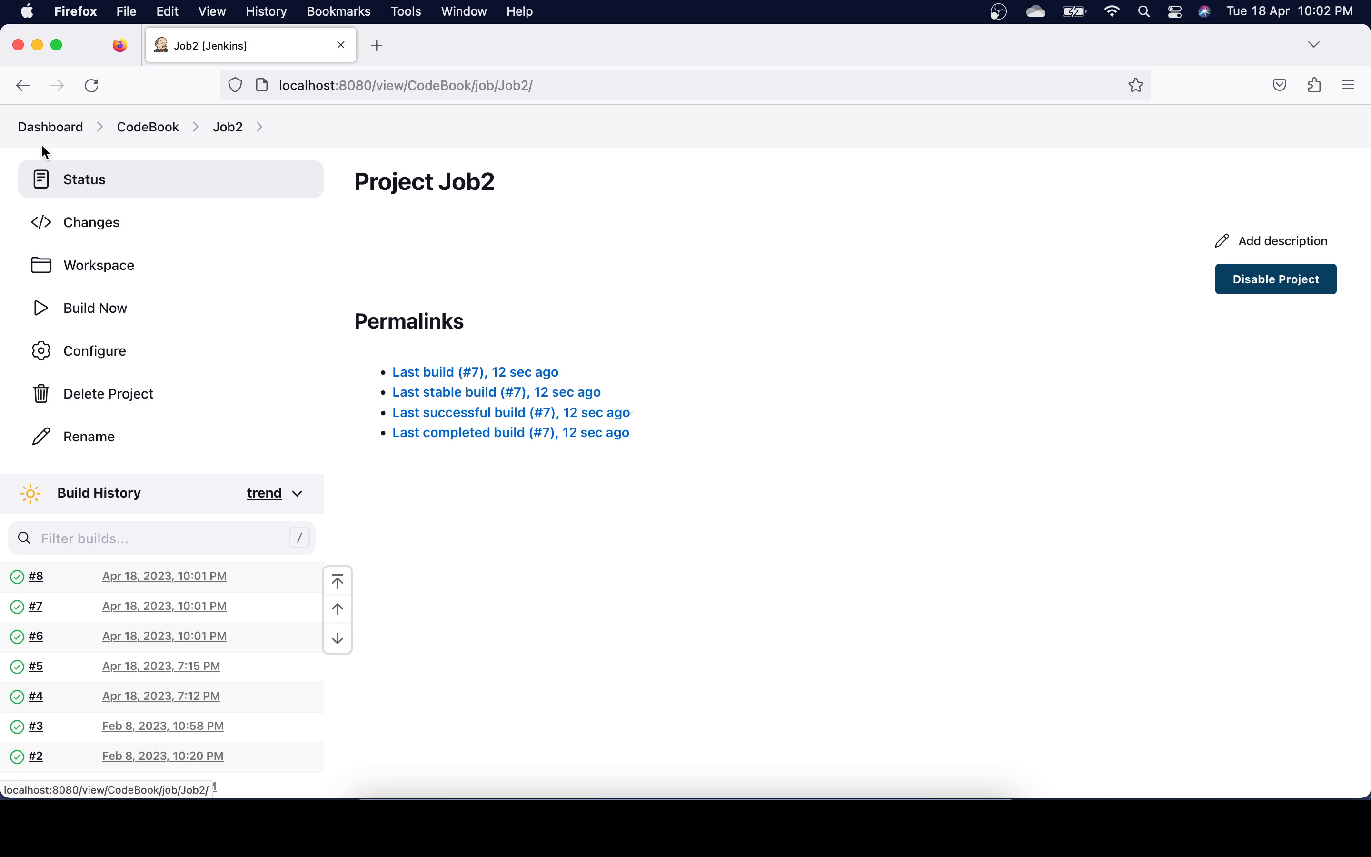
Examine Job1's build parameters and its configuration, including the shell build step, in Jenkins.
left_click(162, 130)
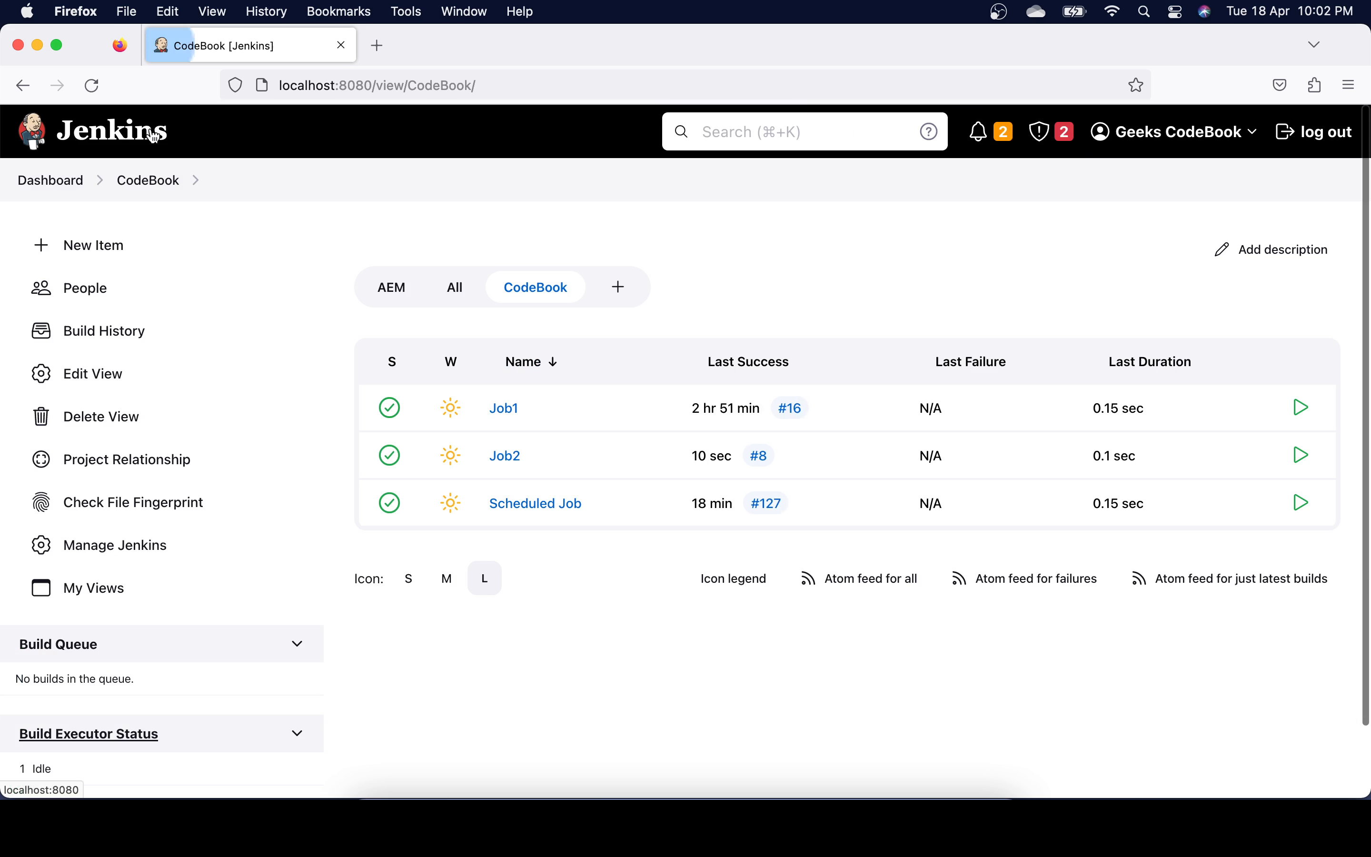
left_click(498, 409)
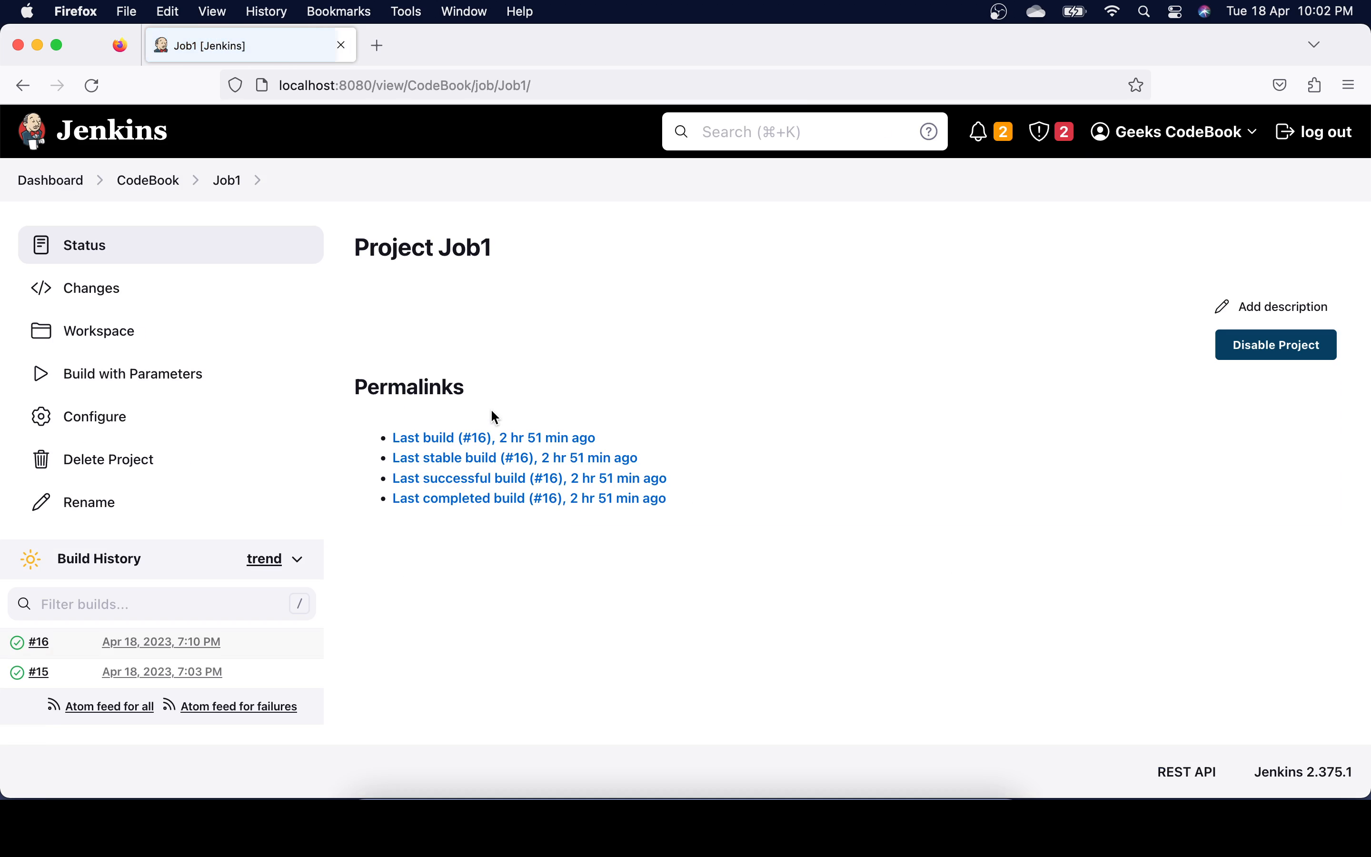
left_click(123, 387)
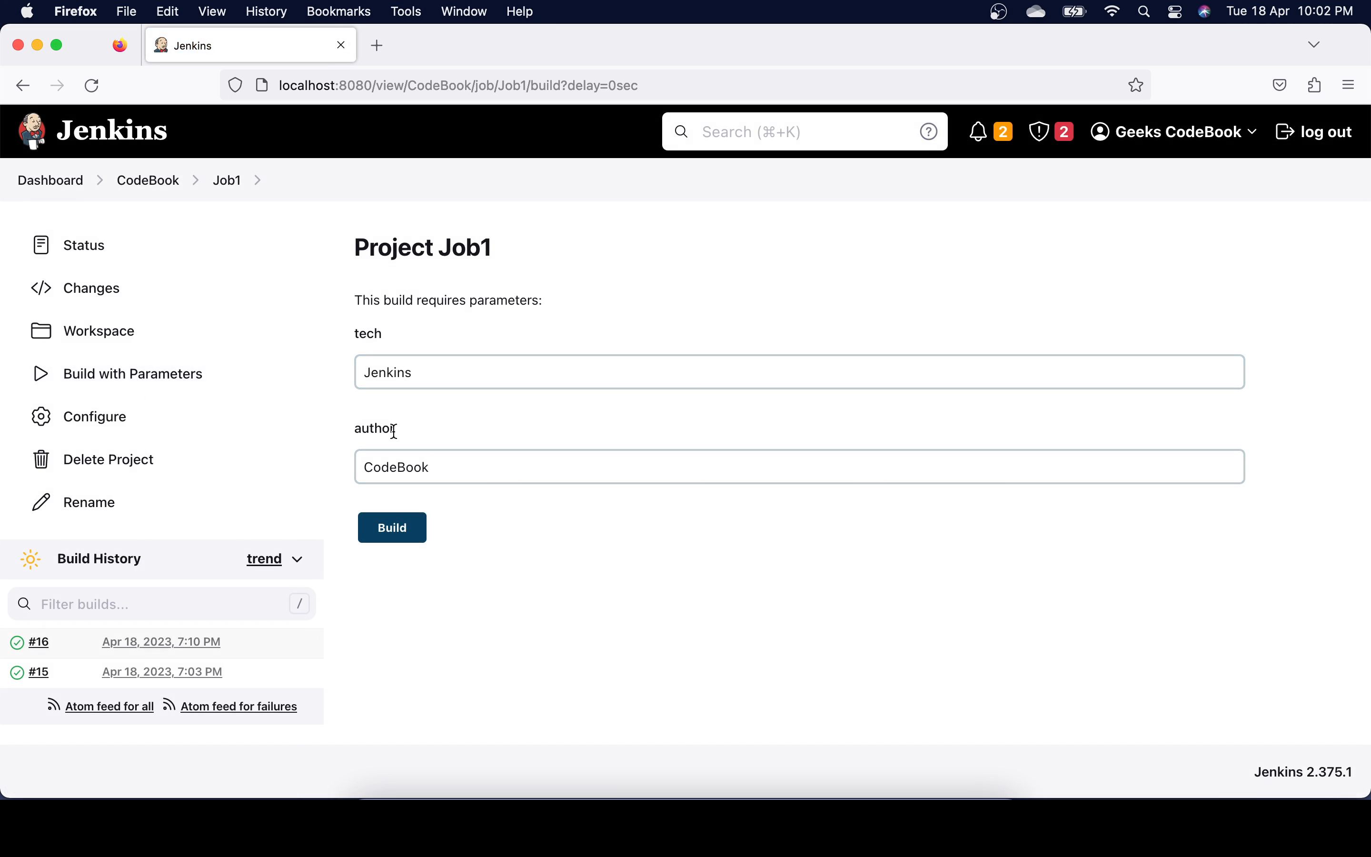
left_click(95, 418)
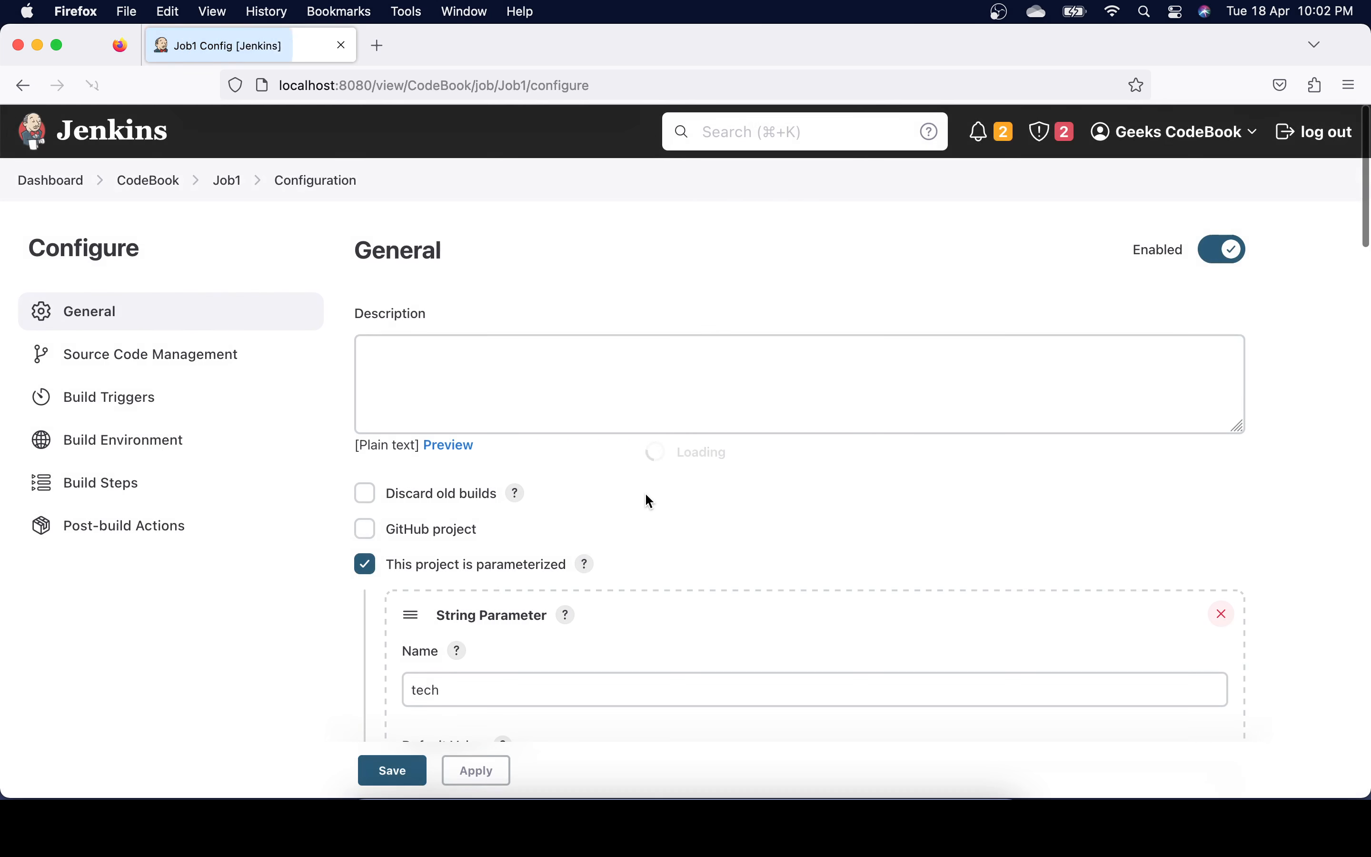
scroll(646, 494, "down", 20)
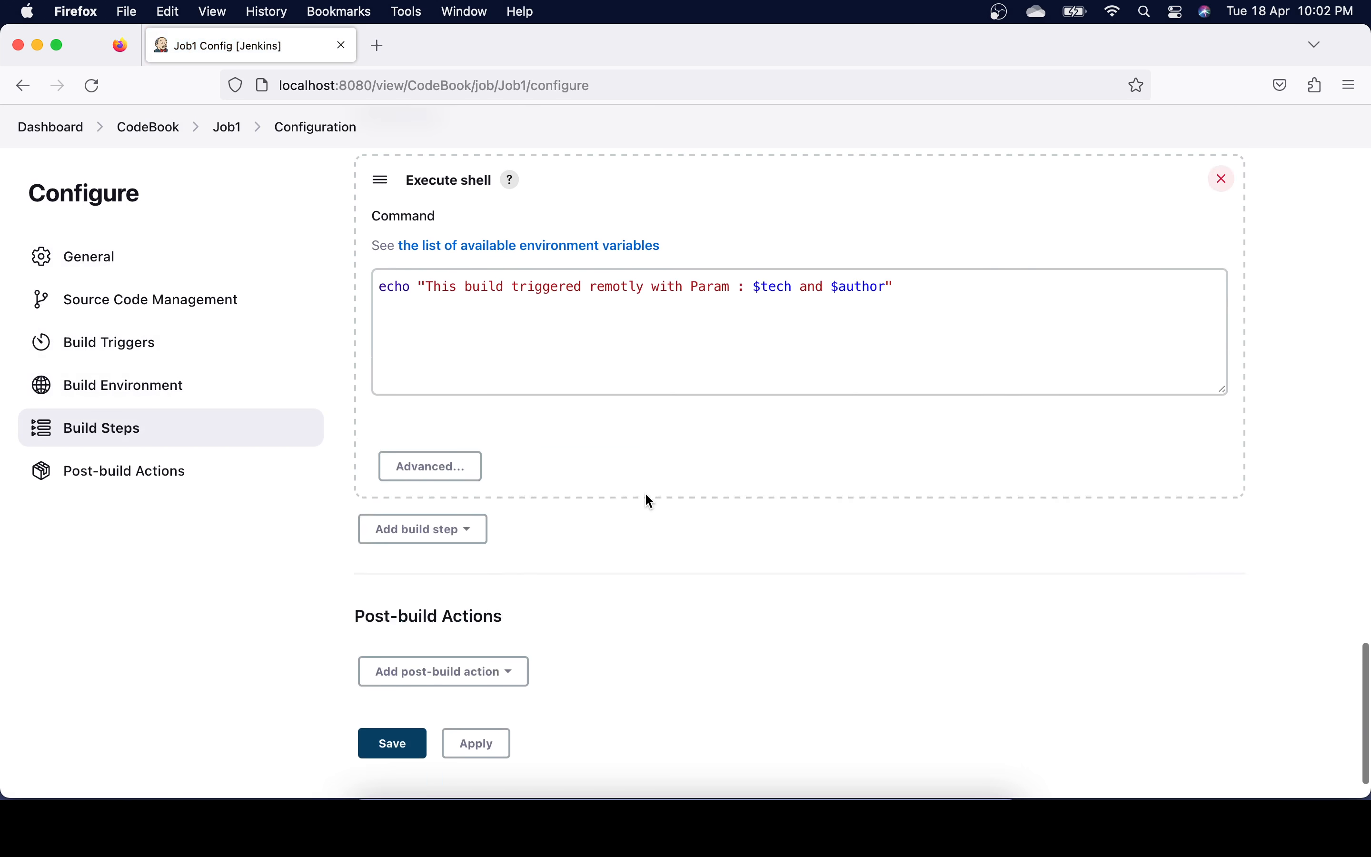
scroll(646, 495, "up", 2)
scroll(730, 376, "up", 20)
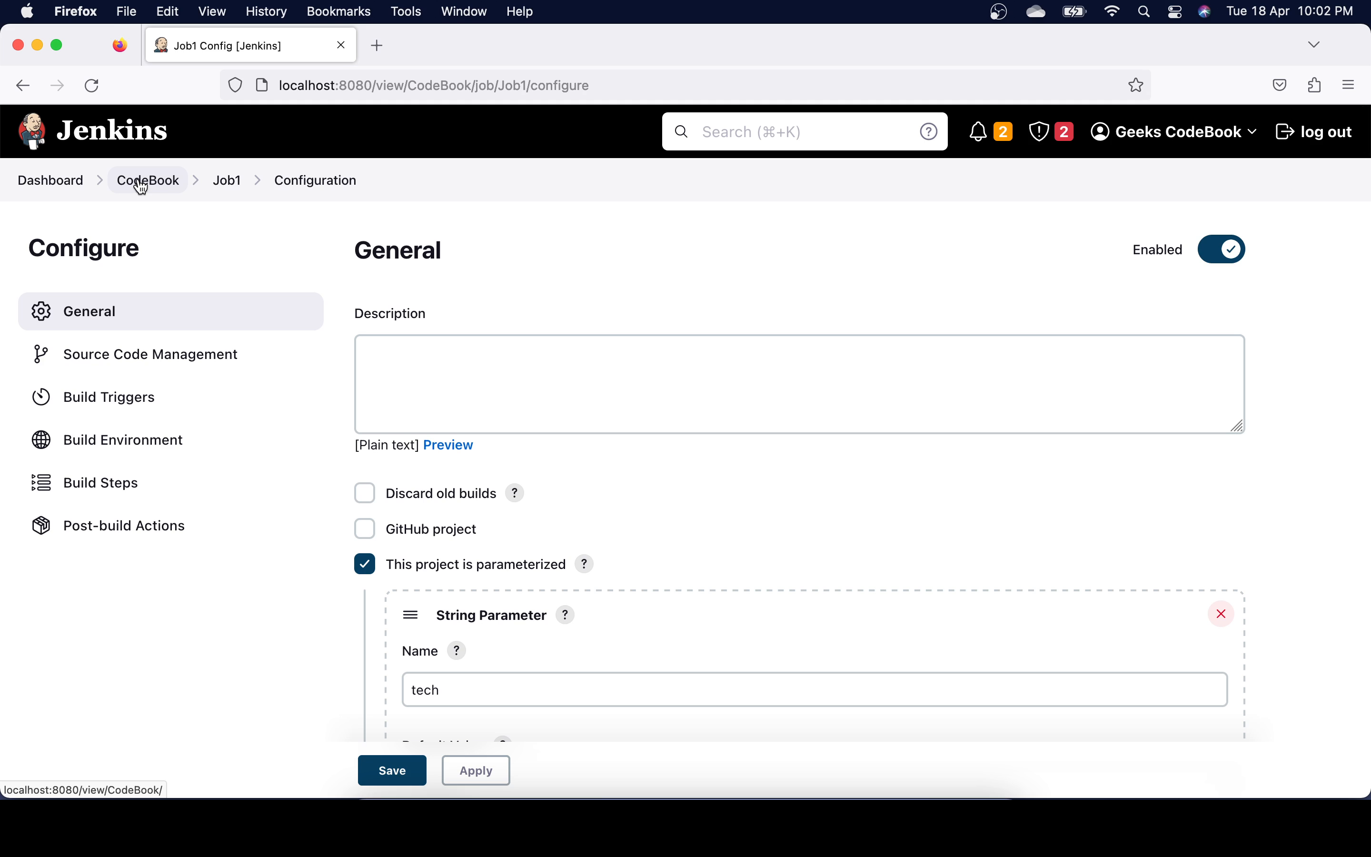
left_click(142, 181)
Switch to Postman and create a new request with the POST method.
left_click(797, 793)
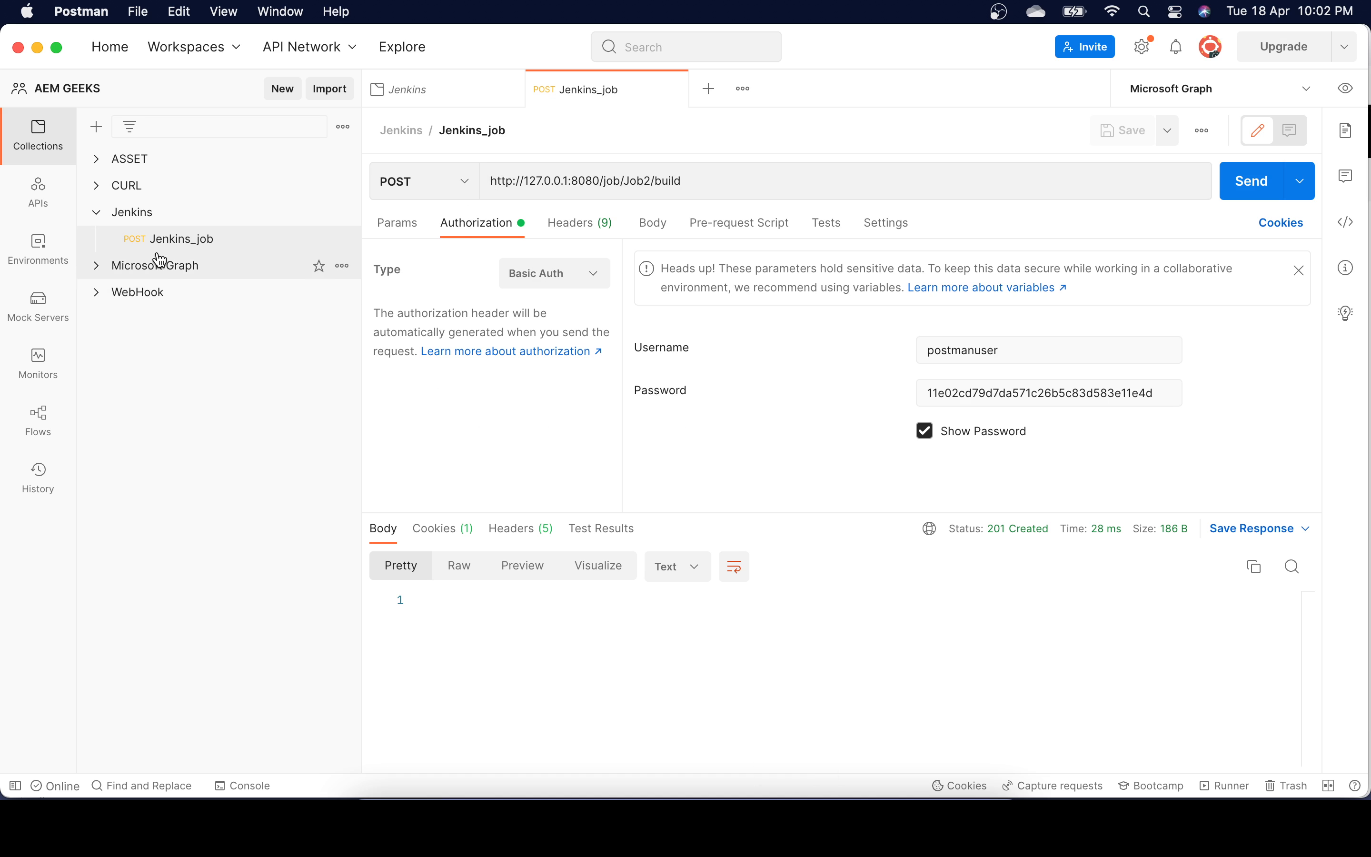
left_click(711, 89)
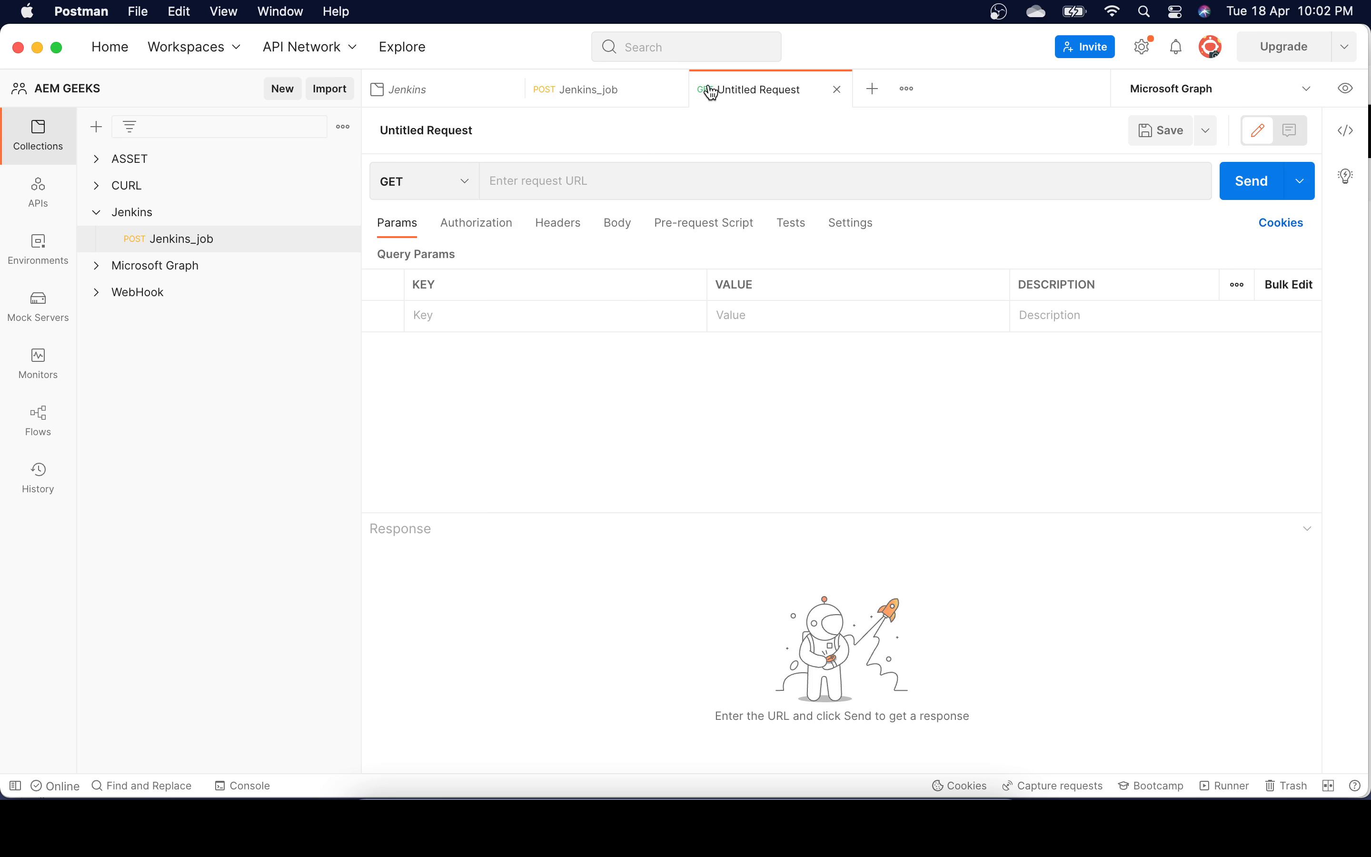
left_click(461, 190)
left_click(442, 255)
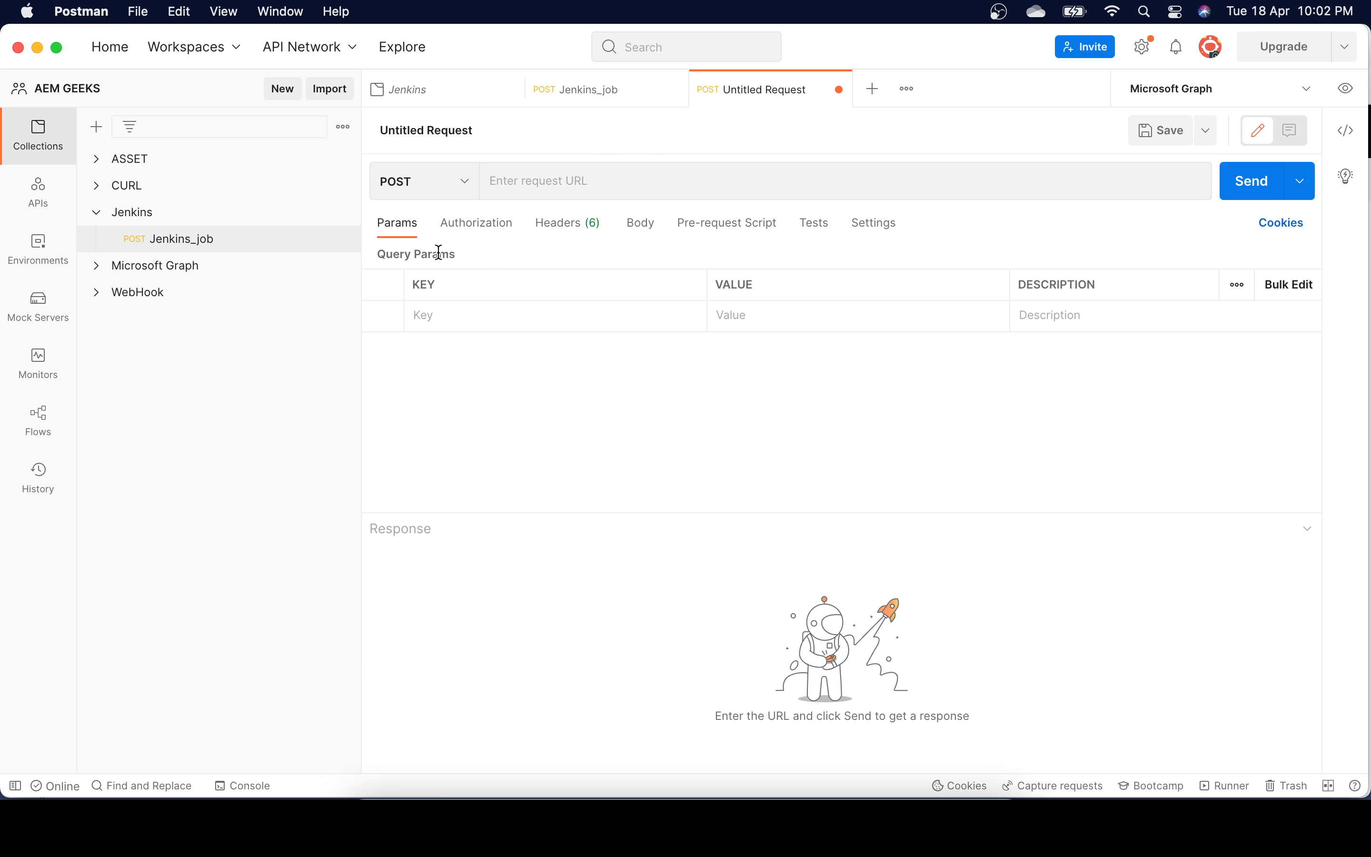
left_click(587, 183)
type("Jenkins")
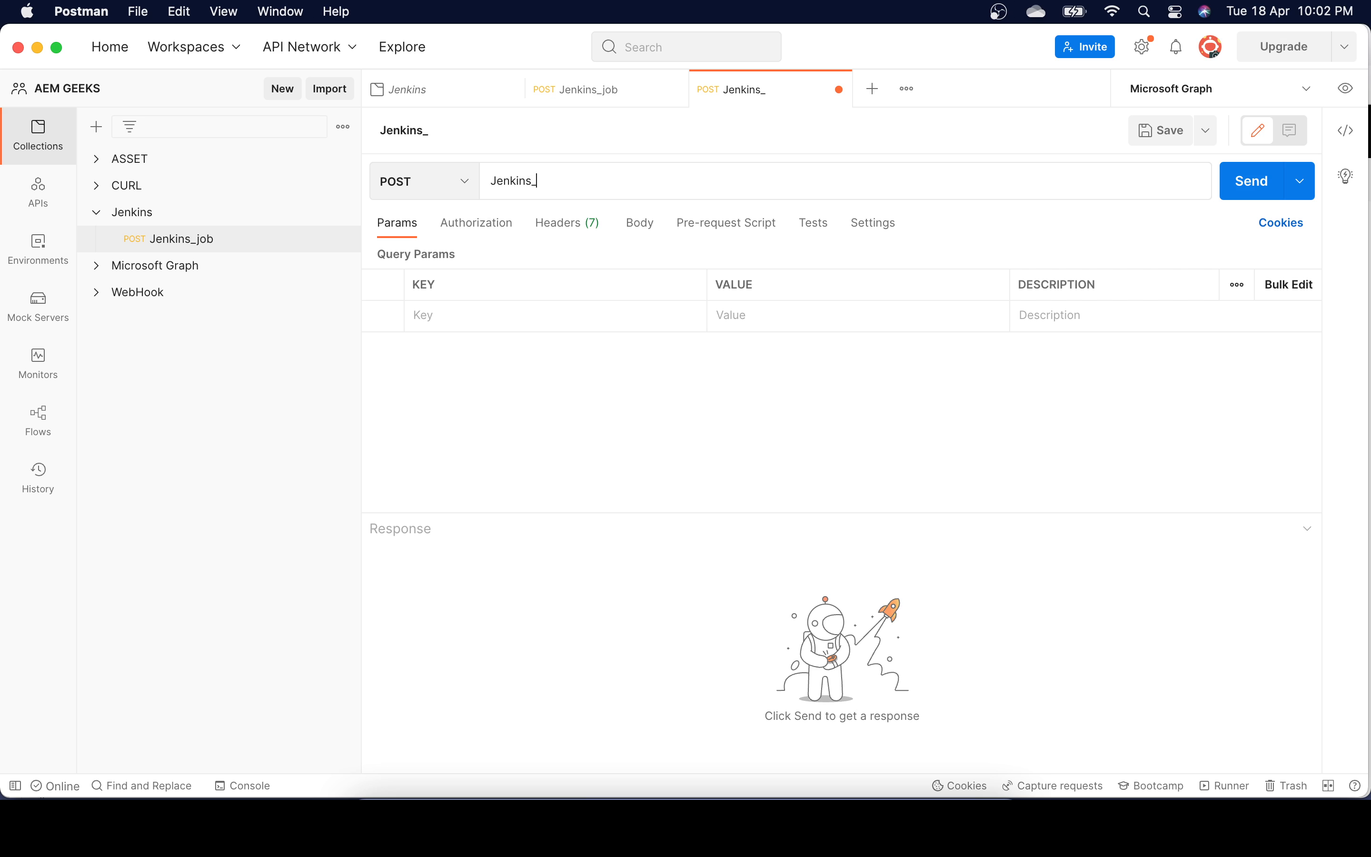
type("_with_parame")
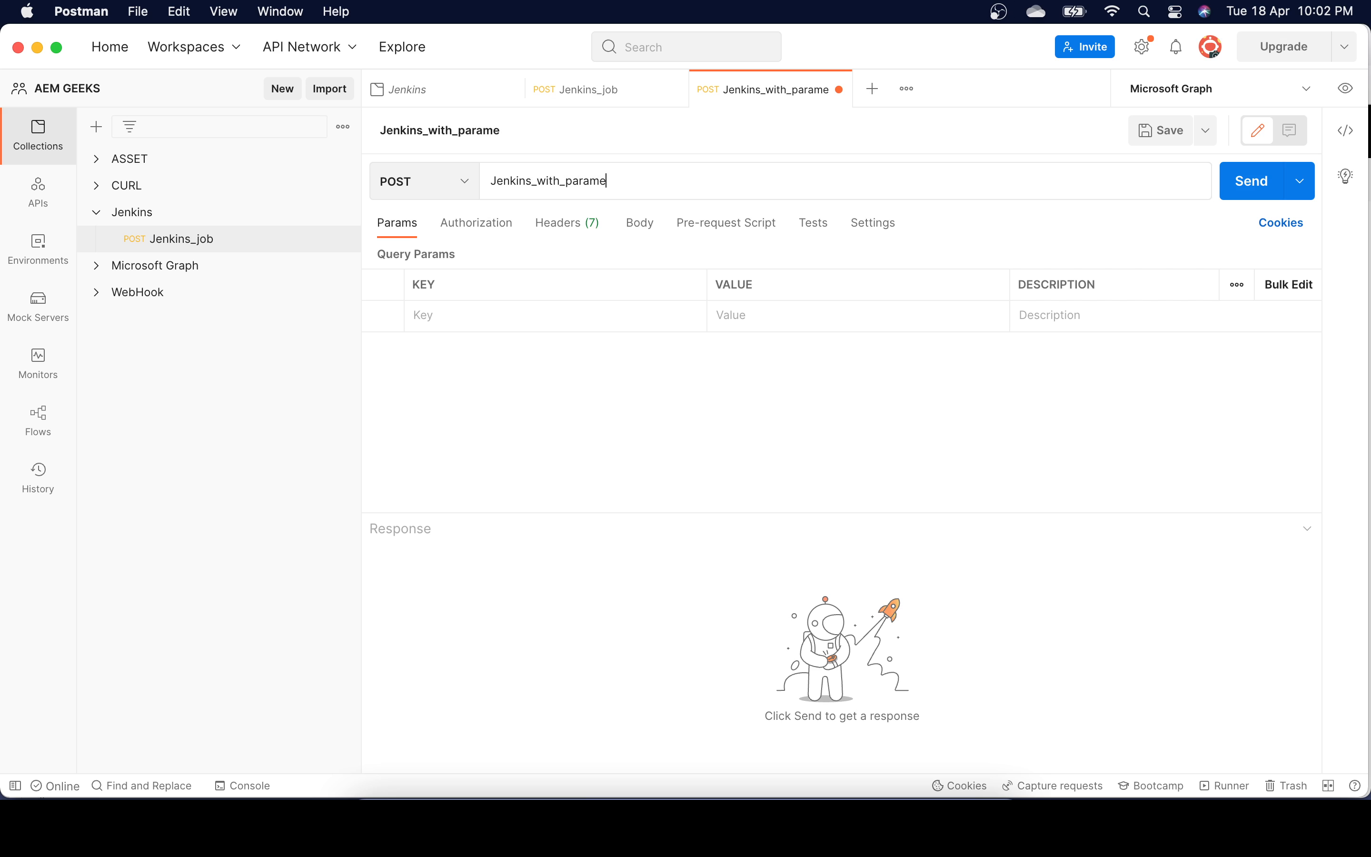
type("ters")
left_click(525, 497)
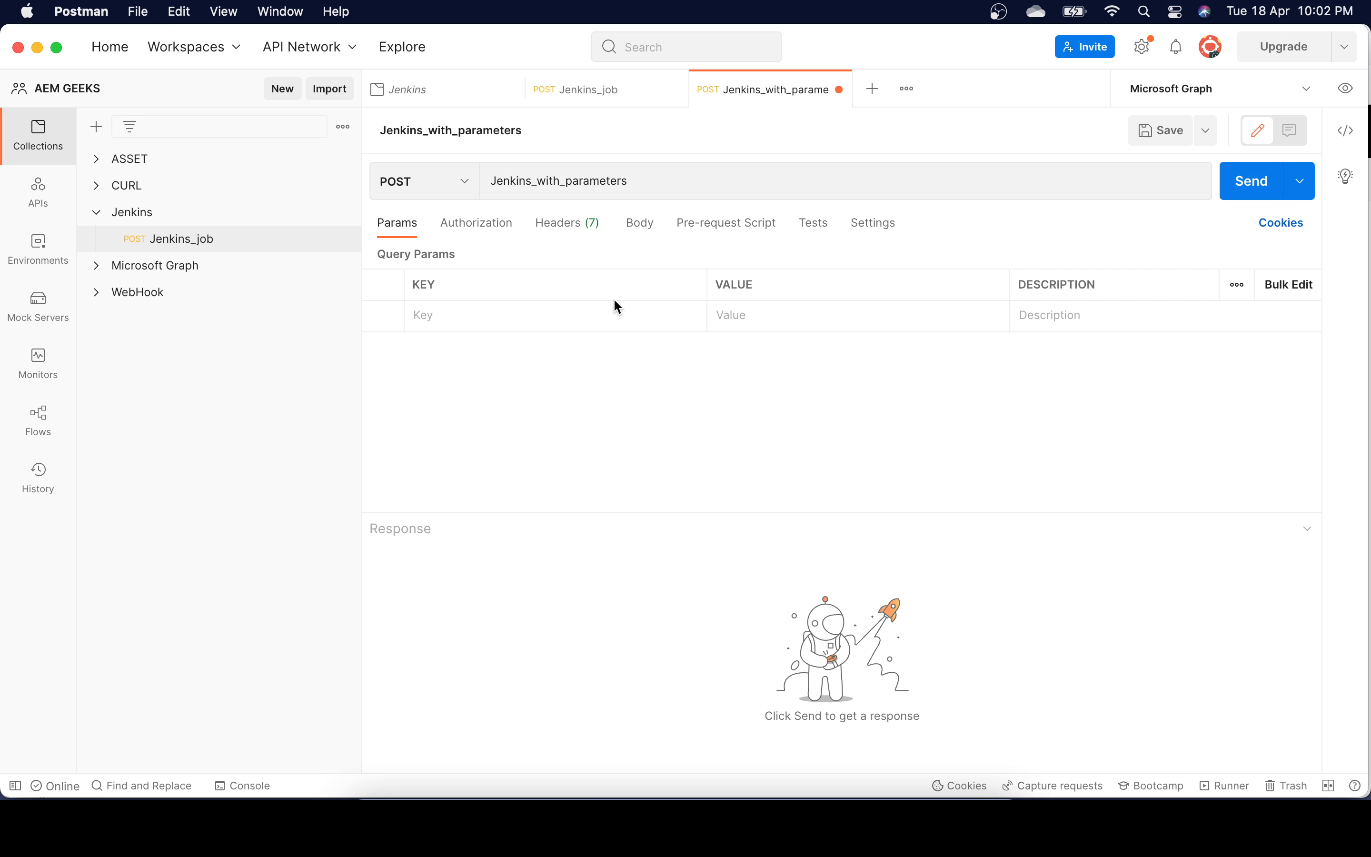
left_click(637, 179)
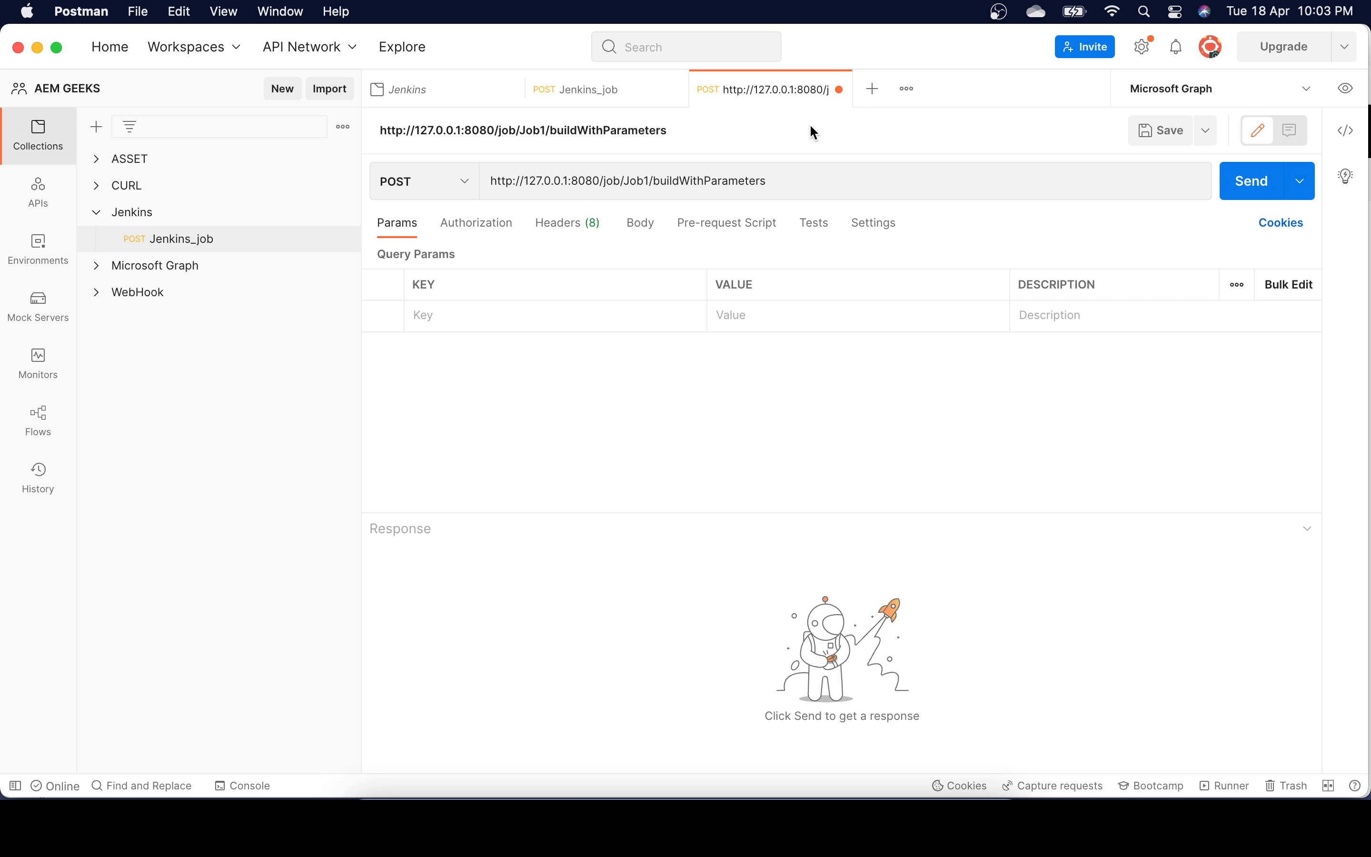
key("super+s")
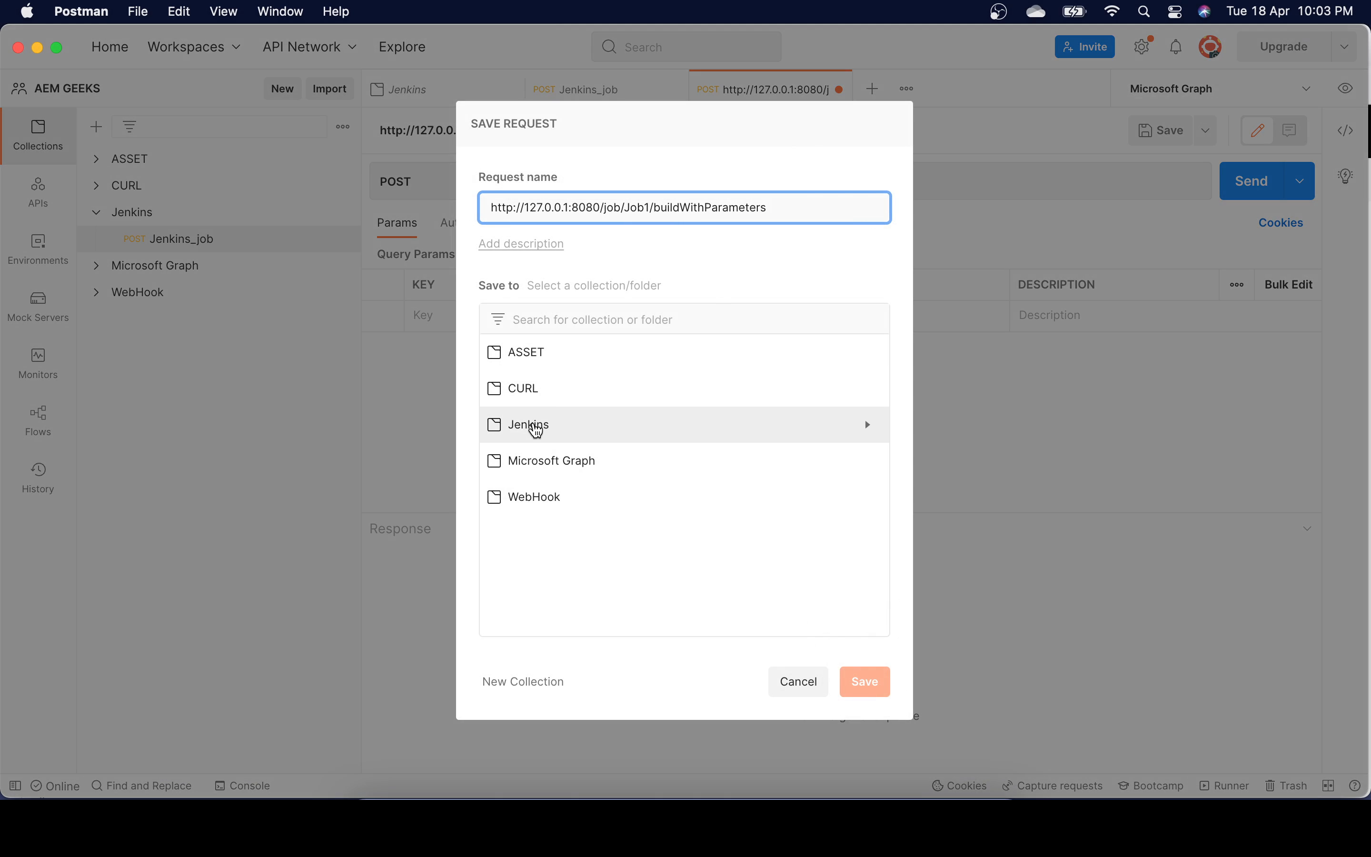
left_click(536, 426)
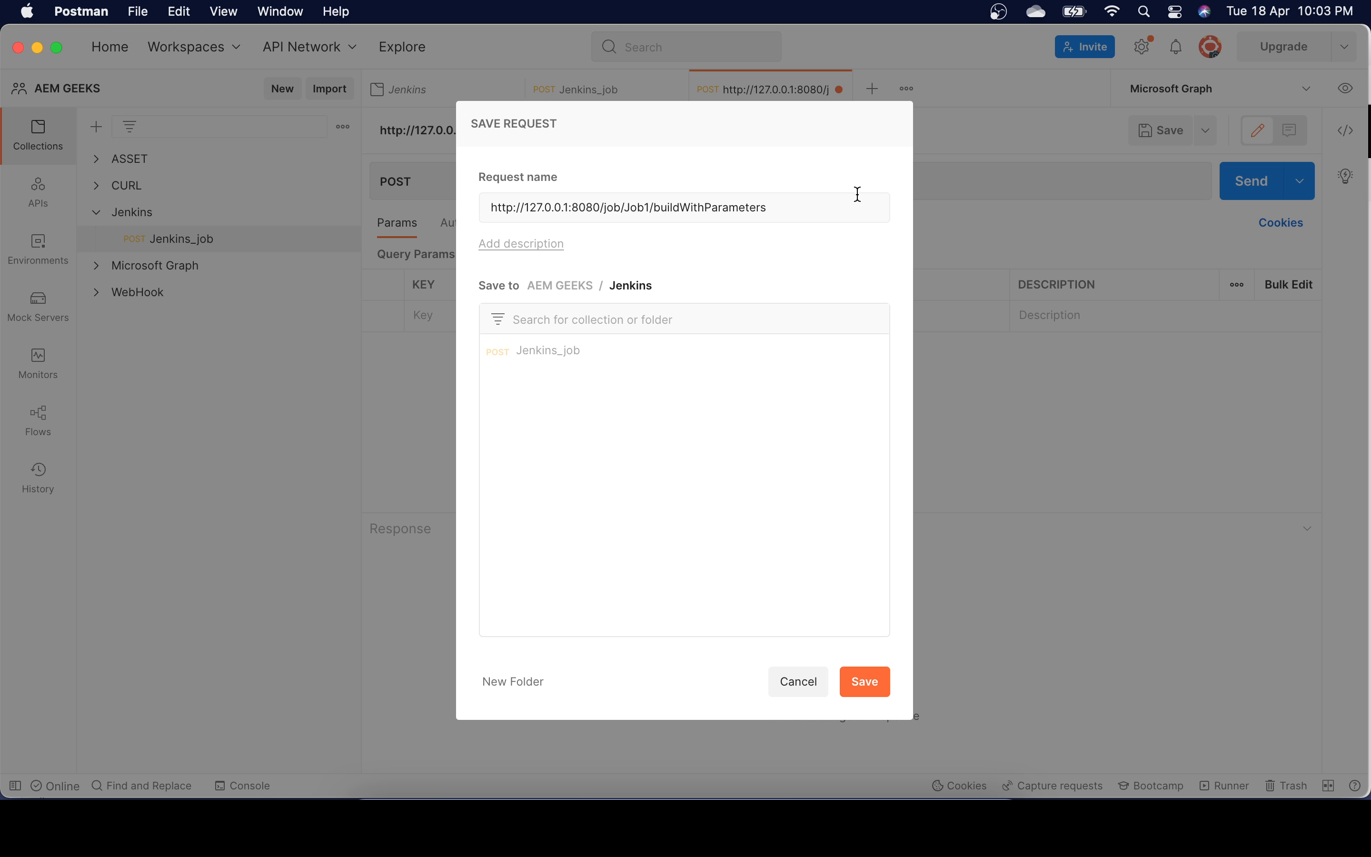
left_click(792, 204)
left_click_drag(792, 203, 460, 204)
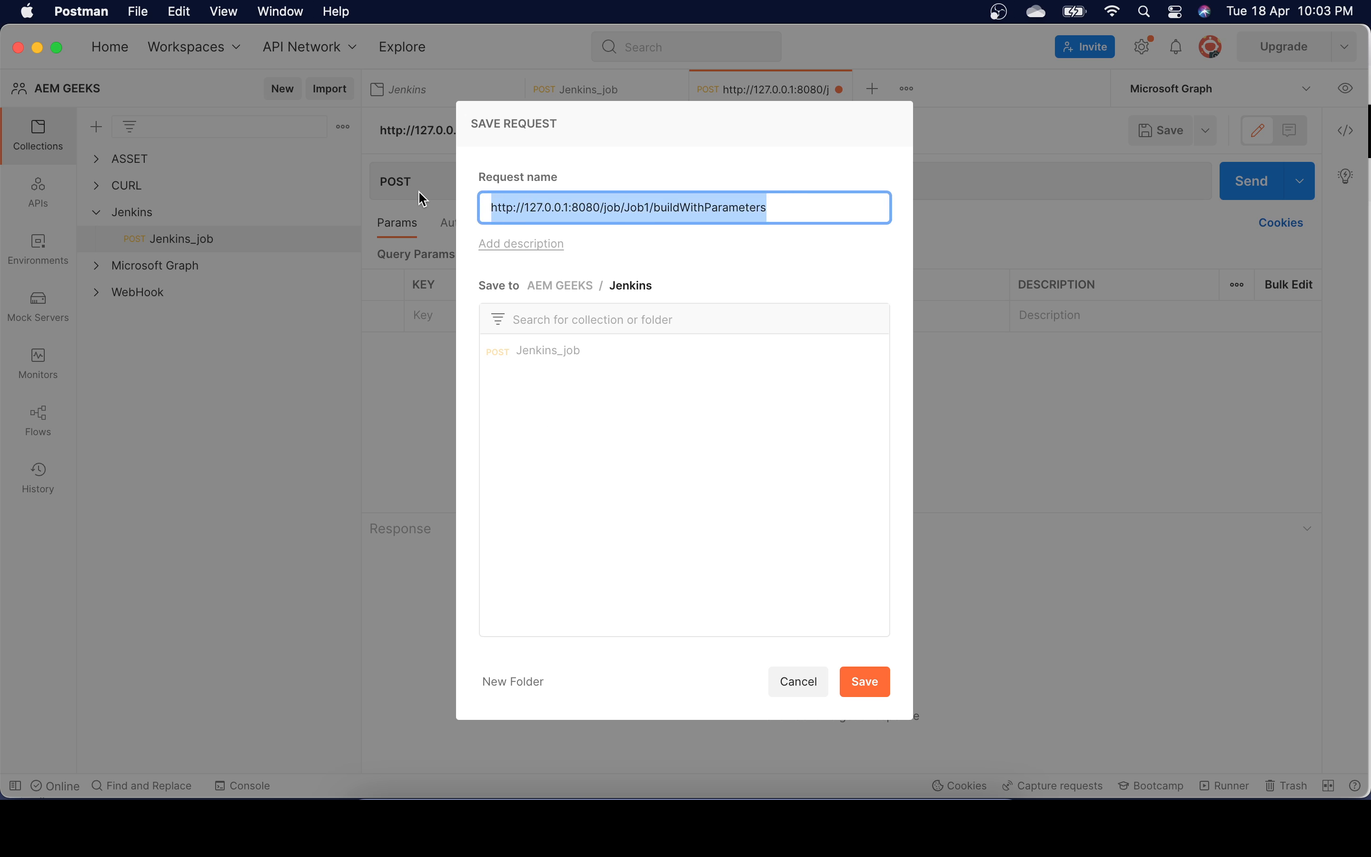
type("Jenkins")
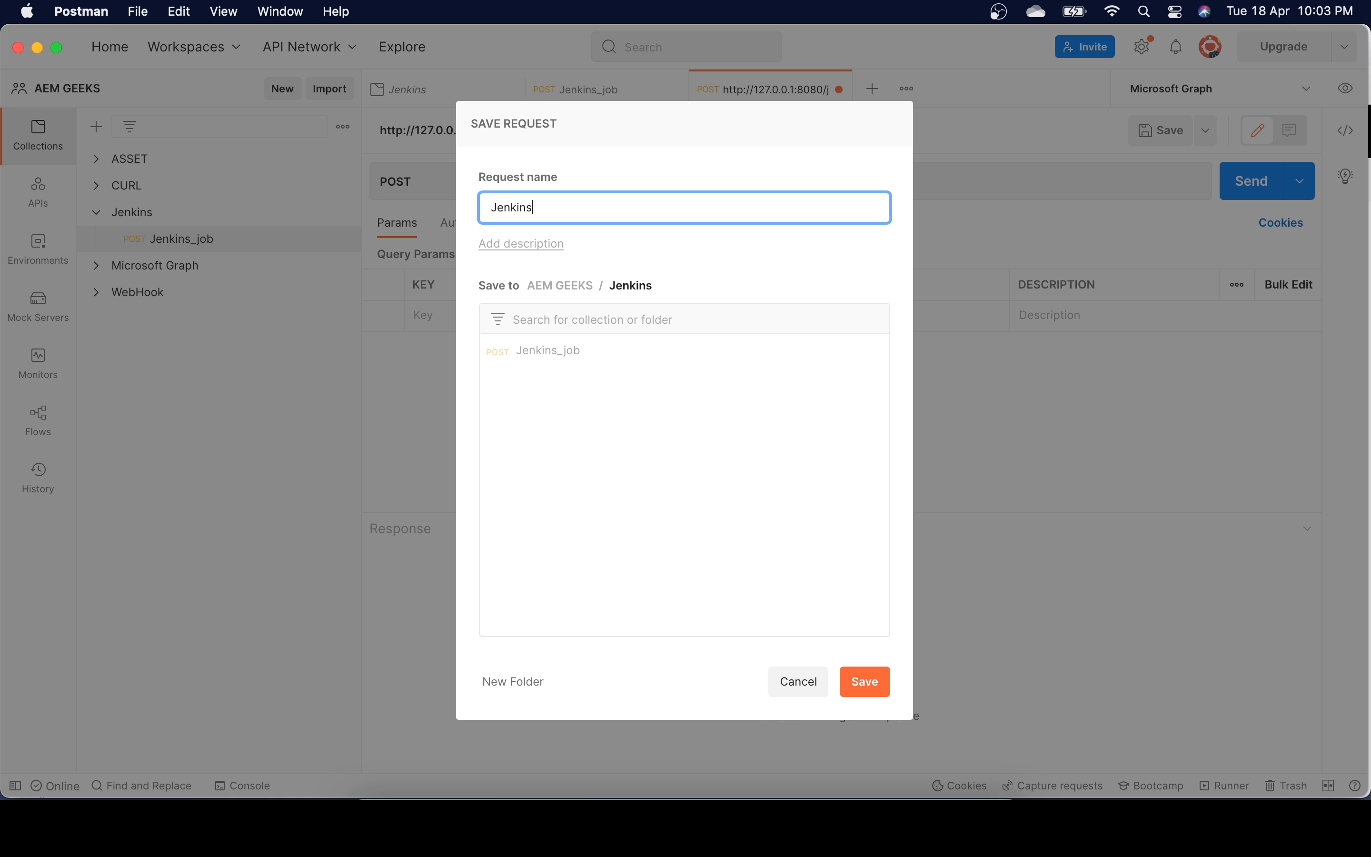
type("_with_Build_Parameters")
left_click(864, 683)
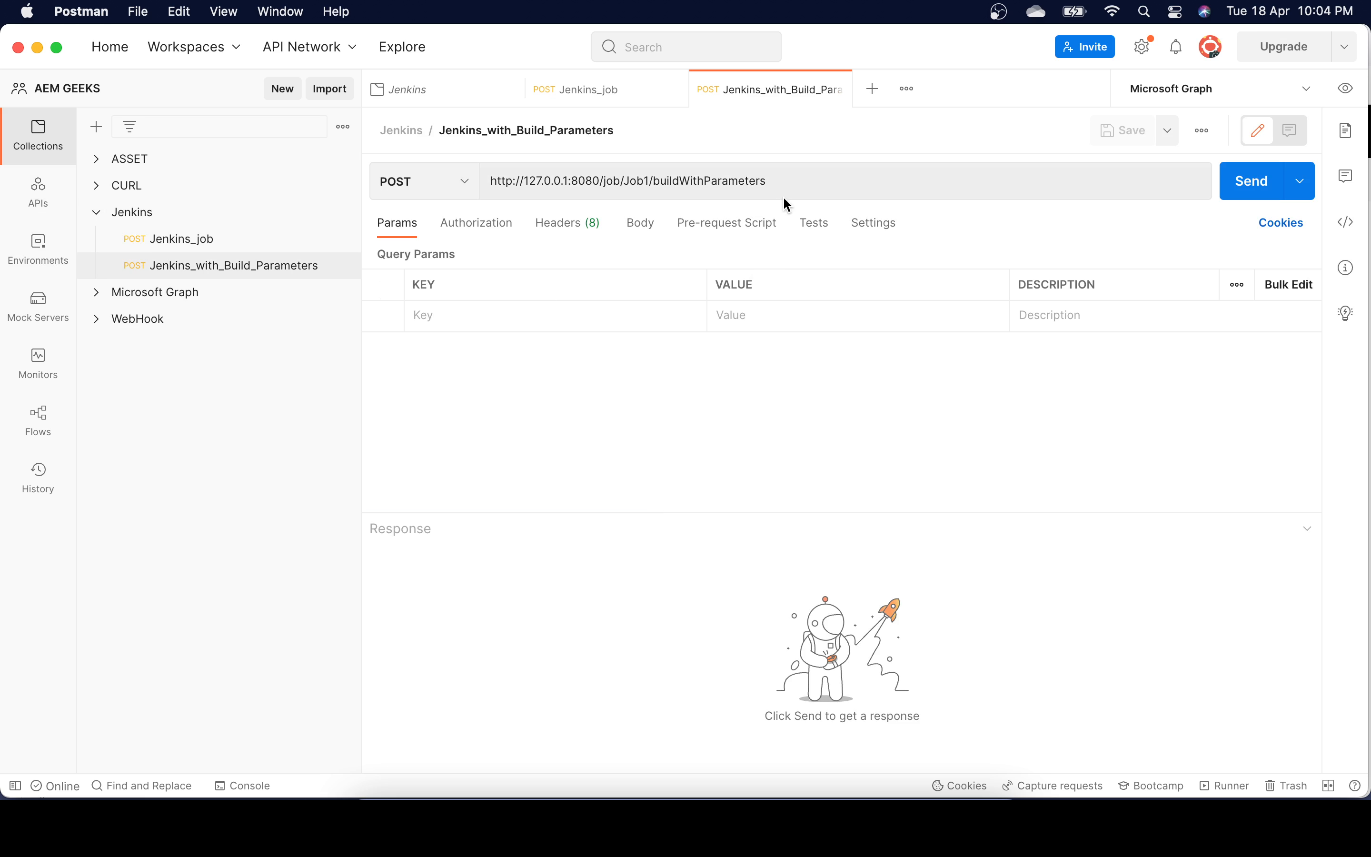
left_click(783, 177)
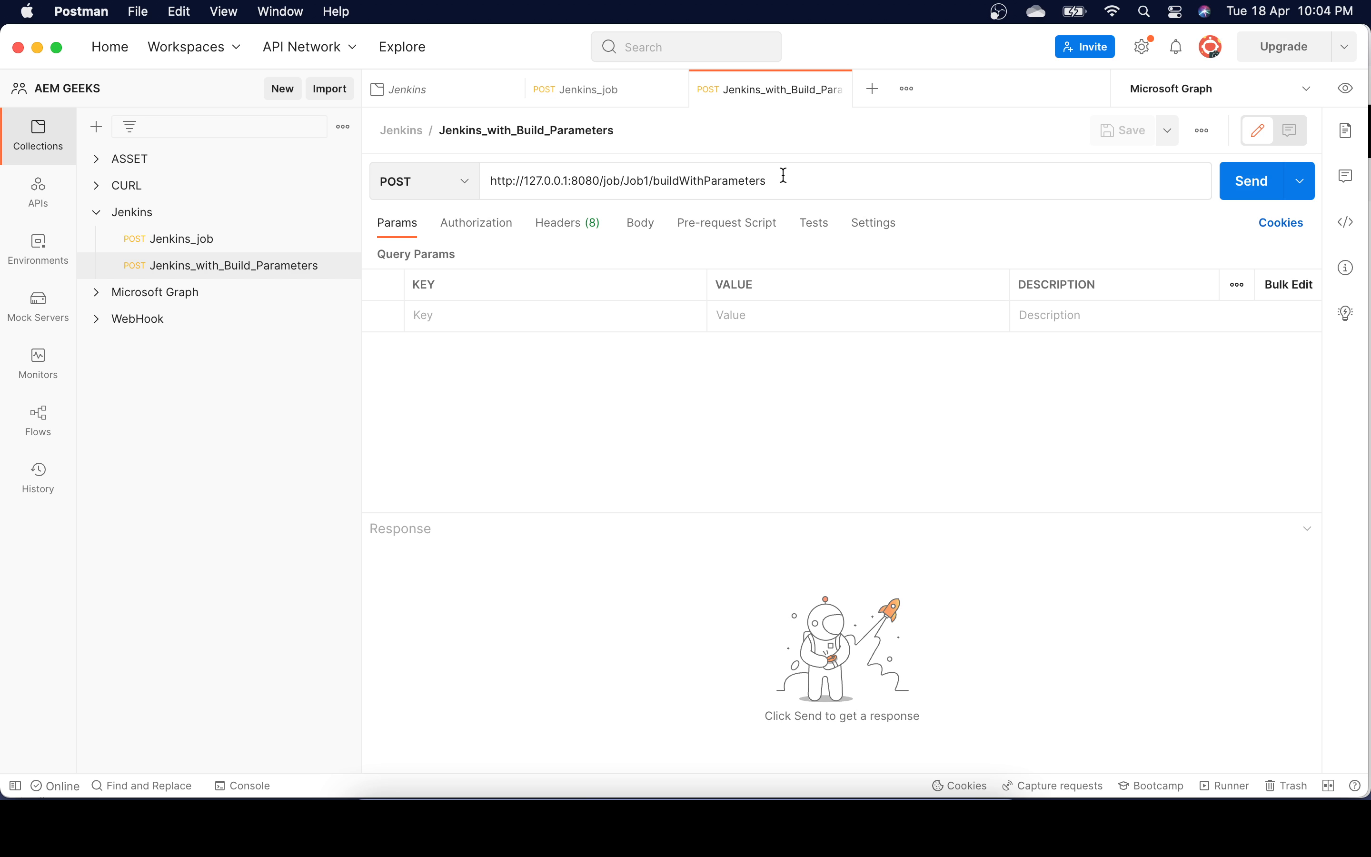
Set the request's authorization to Basic Auth with username postmanuser and the API token as password, and reveal the password.
left_click(453, 224)
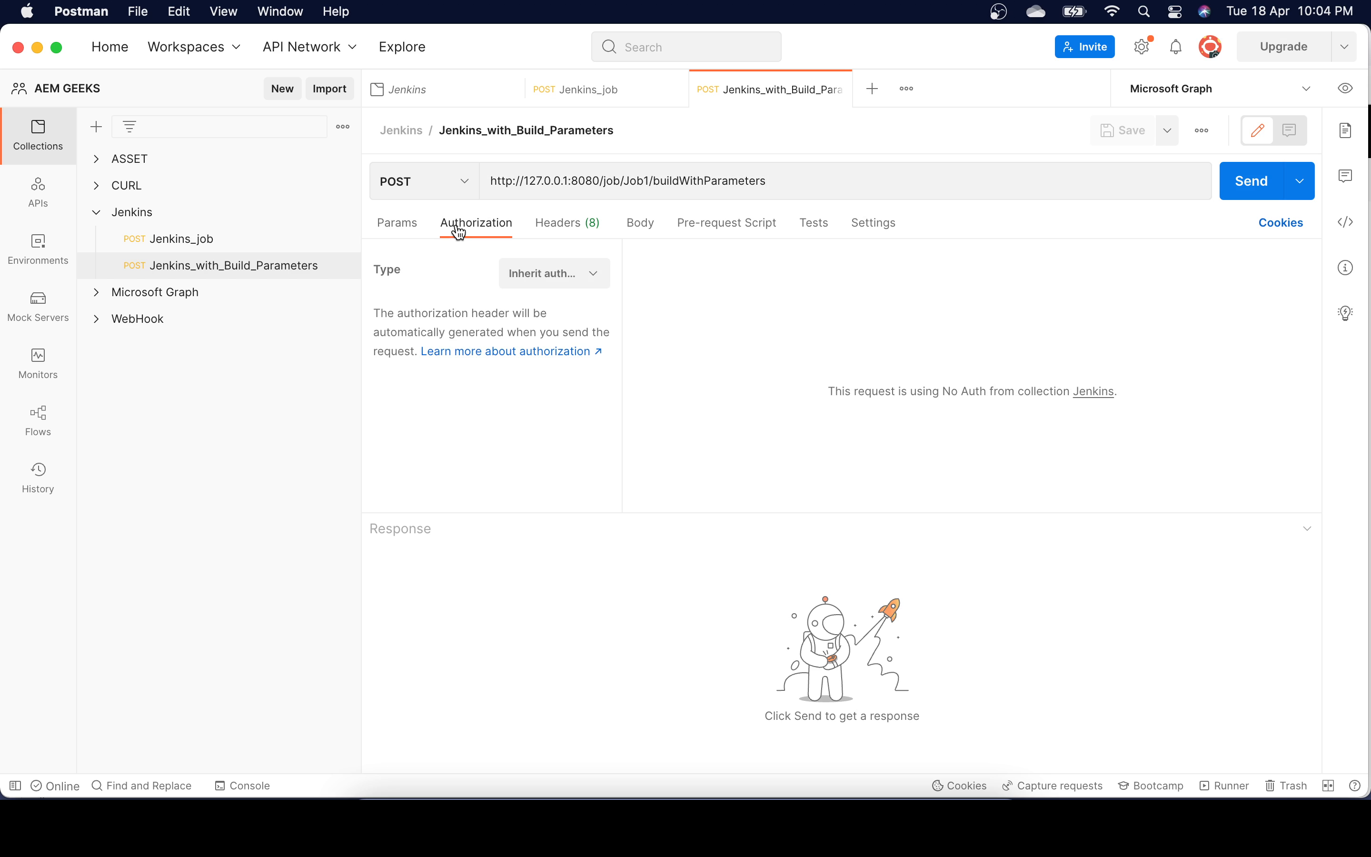
left_click(592, 279)
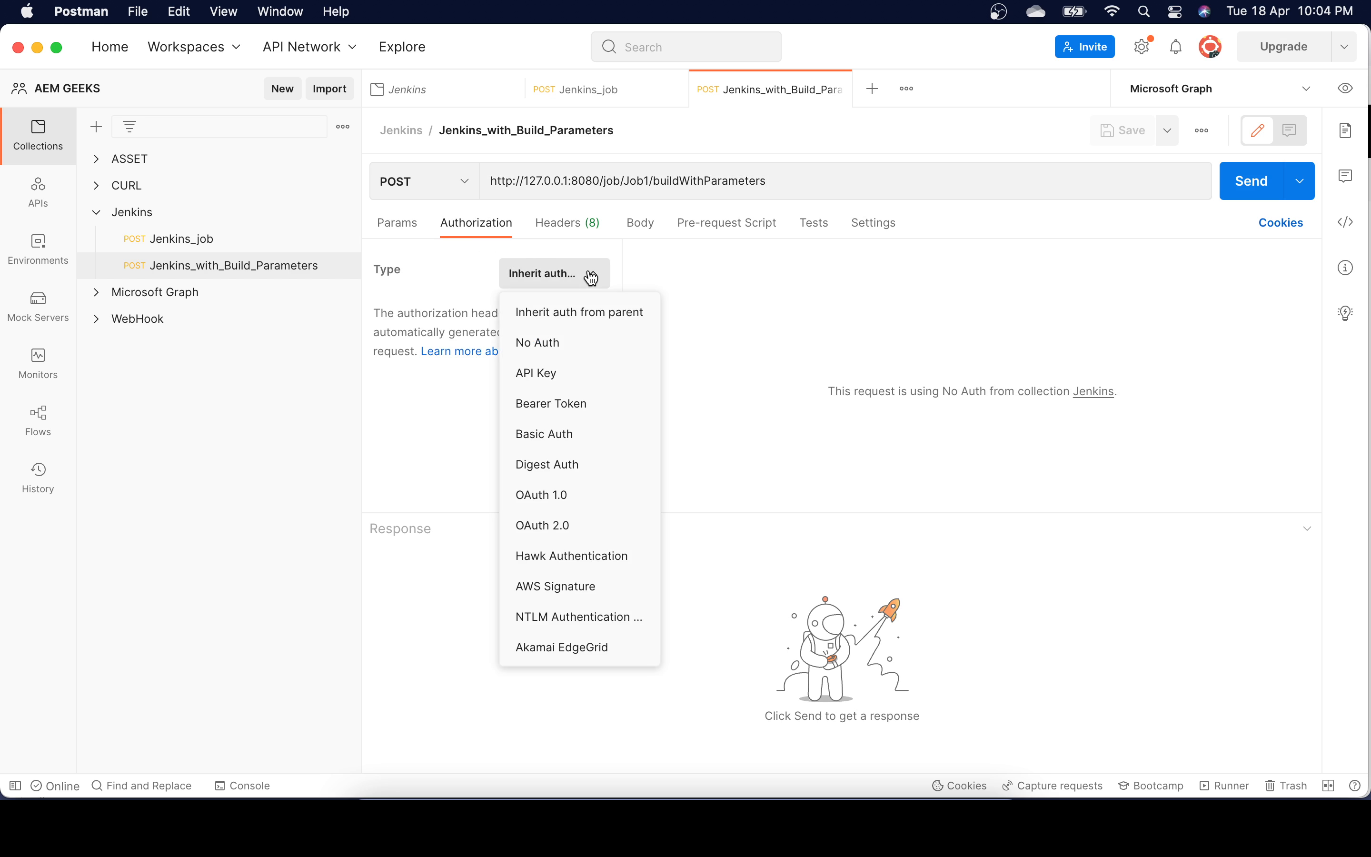
left_click(555, 437)
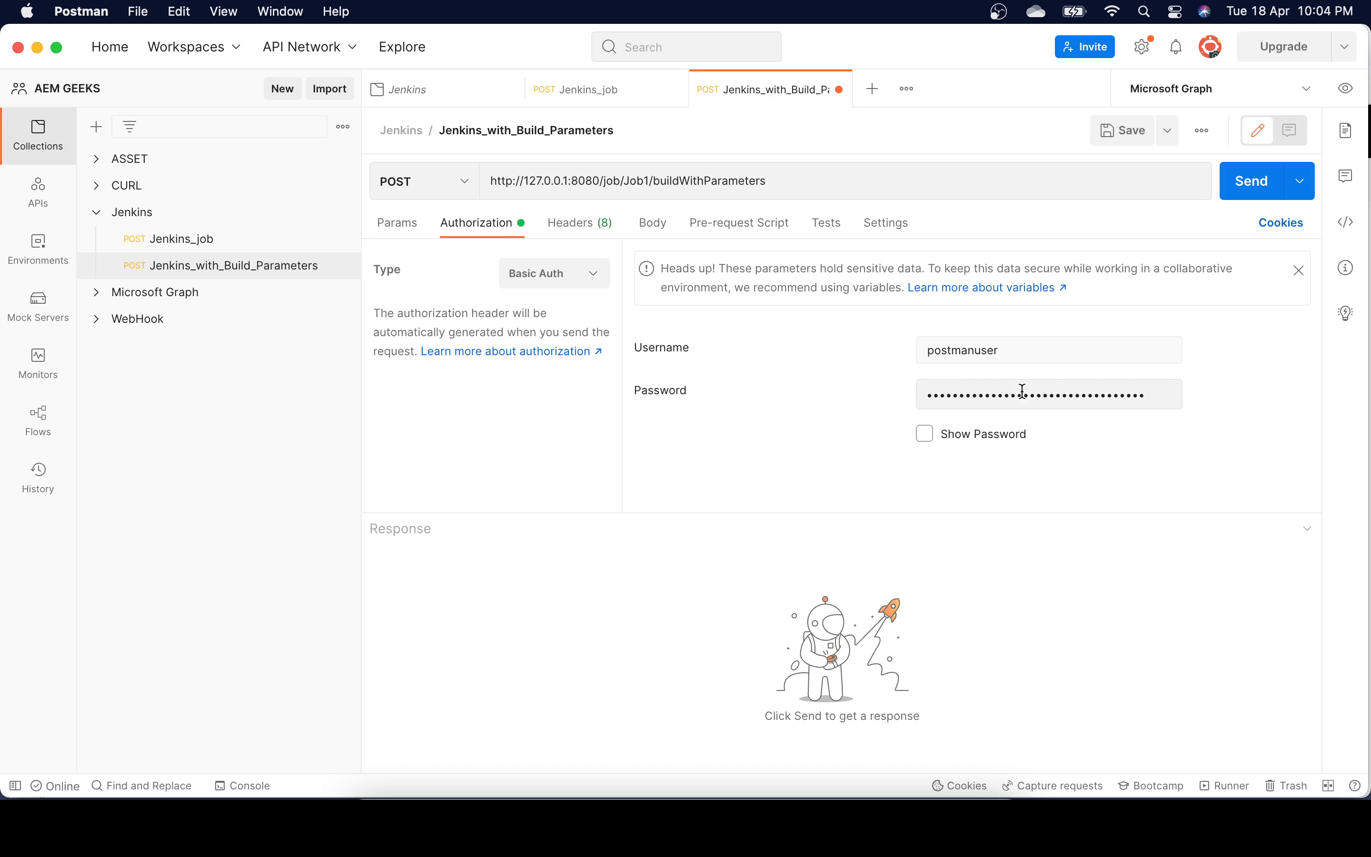
left_click(1017, 350)
left_click(925, 435)
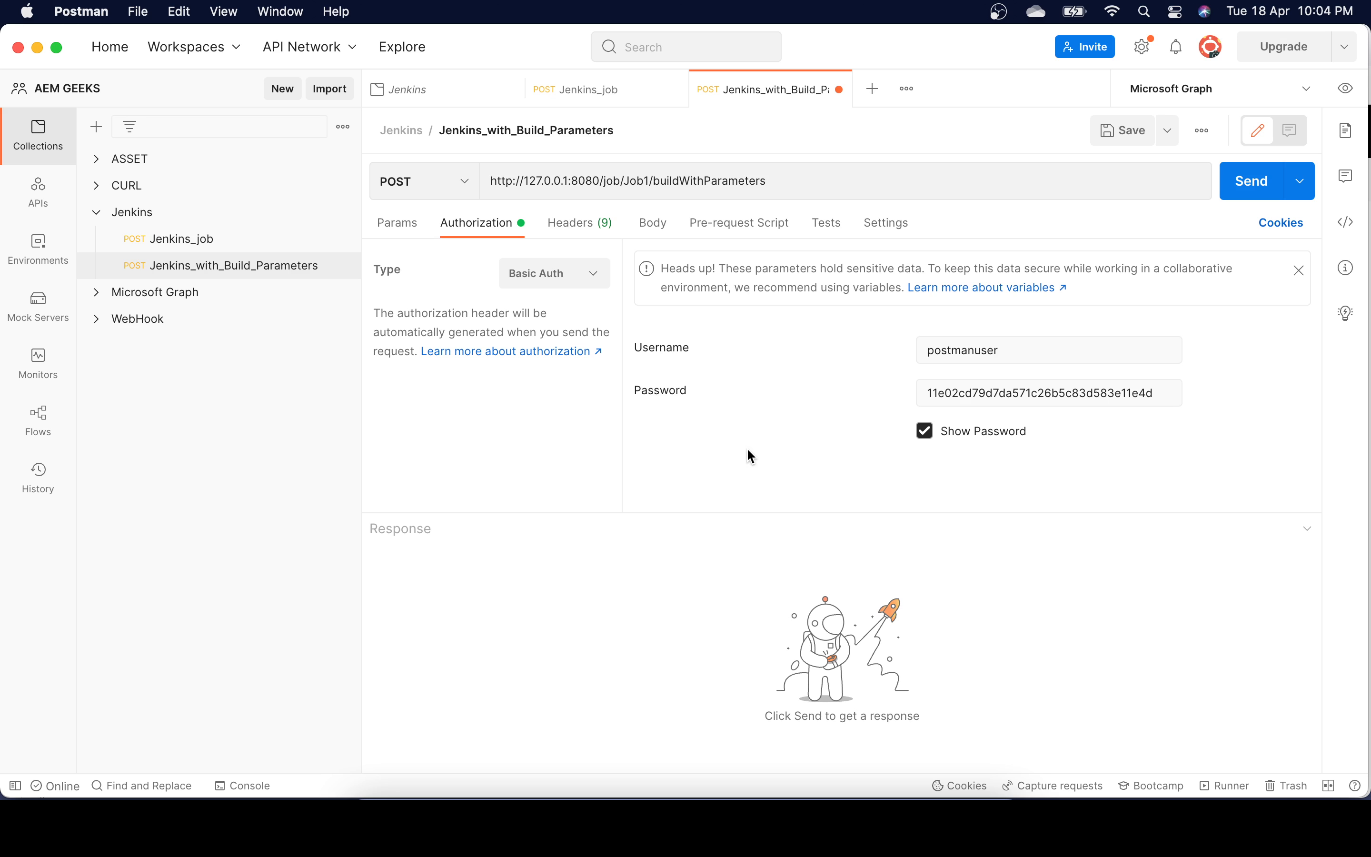
Set the request body to form-data and add the key tech with the value Jenkins_Tutorials.
left_click(649, 229)
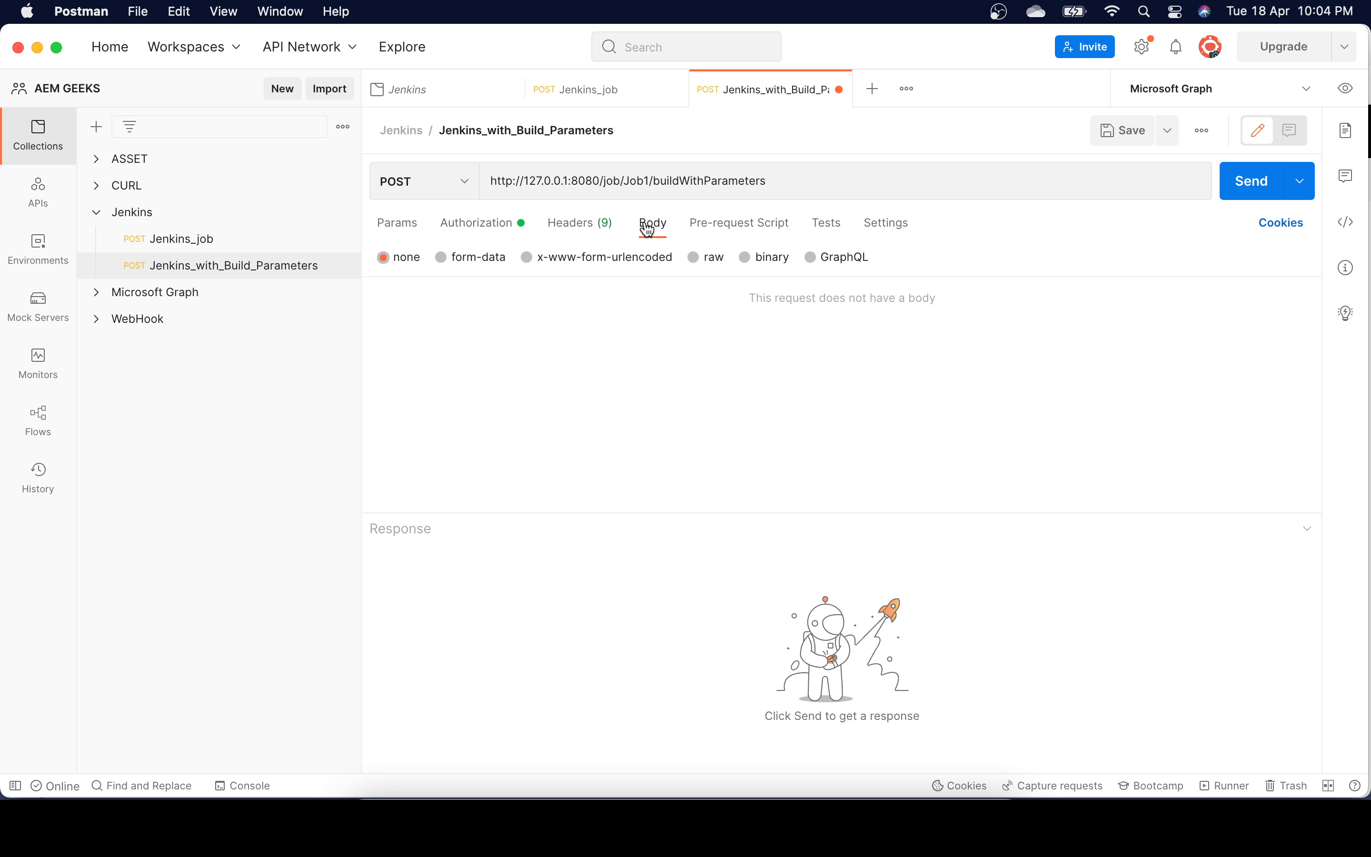
left_click(465, 264)
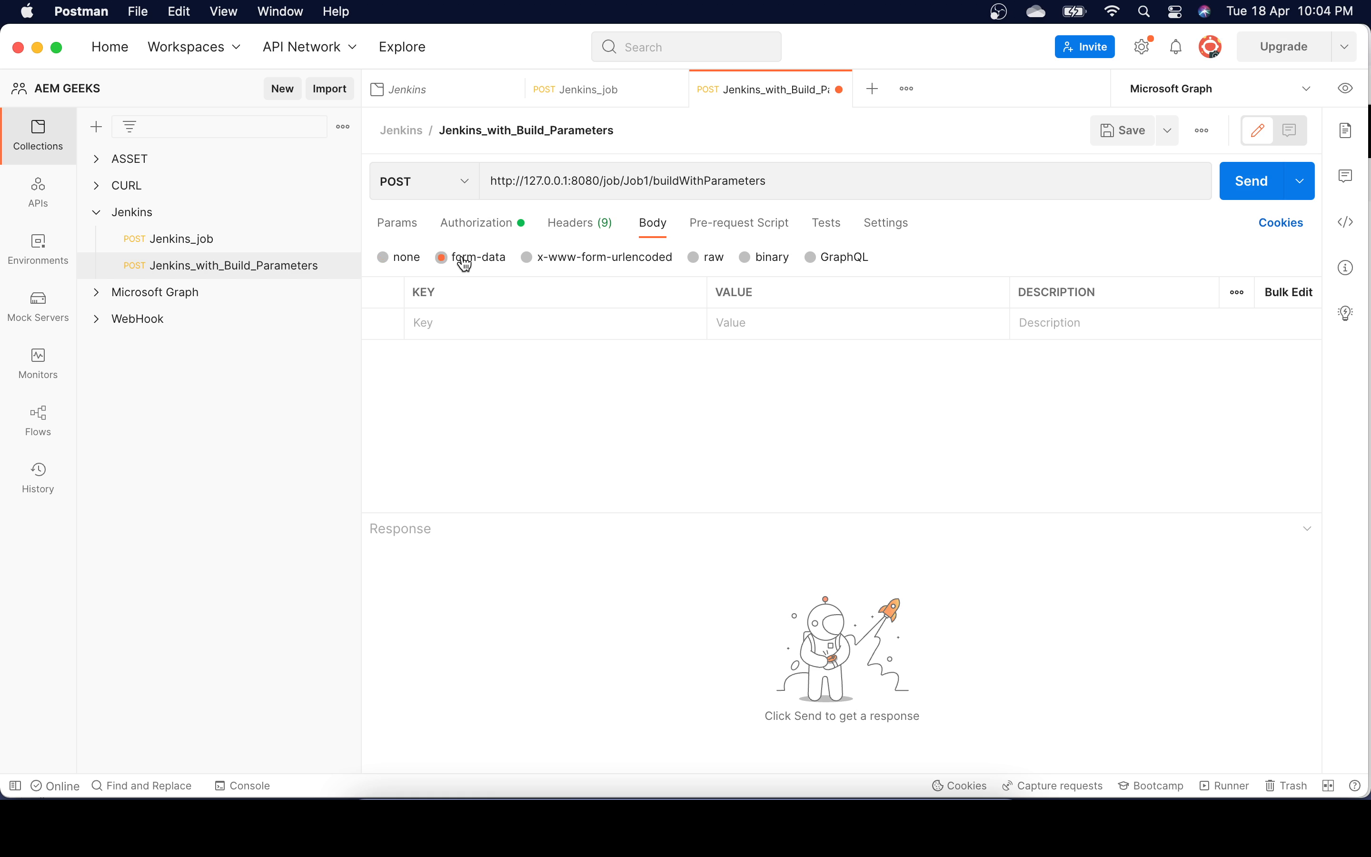
left_click(453, 316)
type("tech")
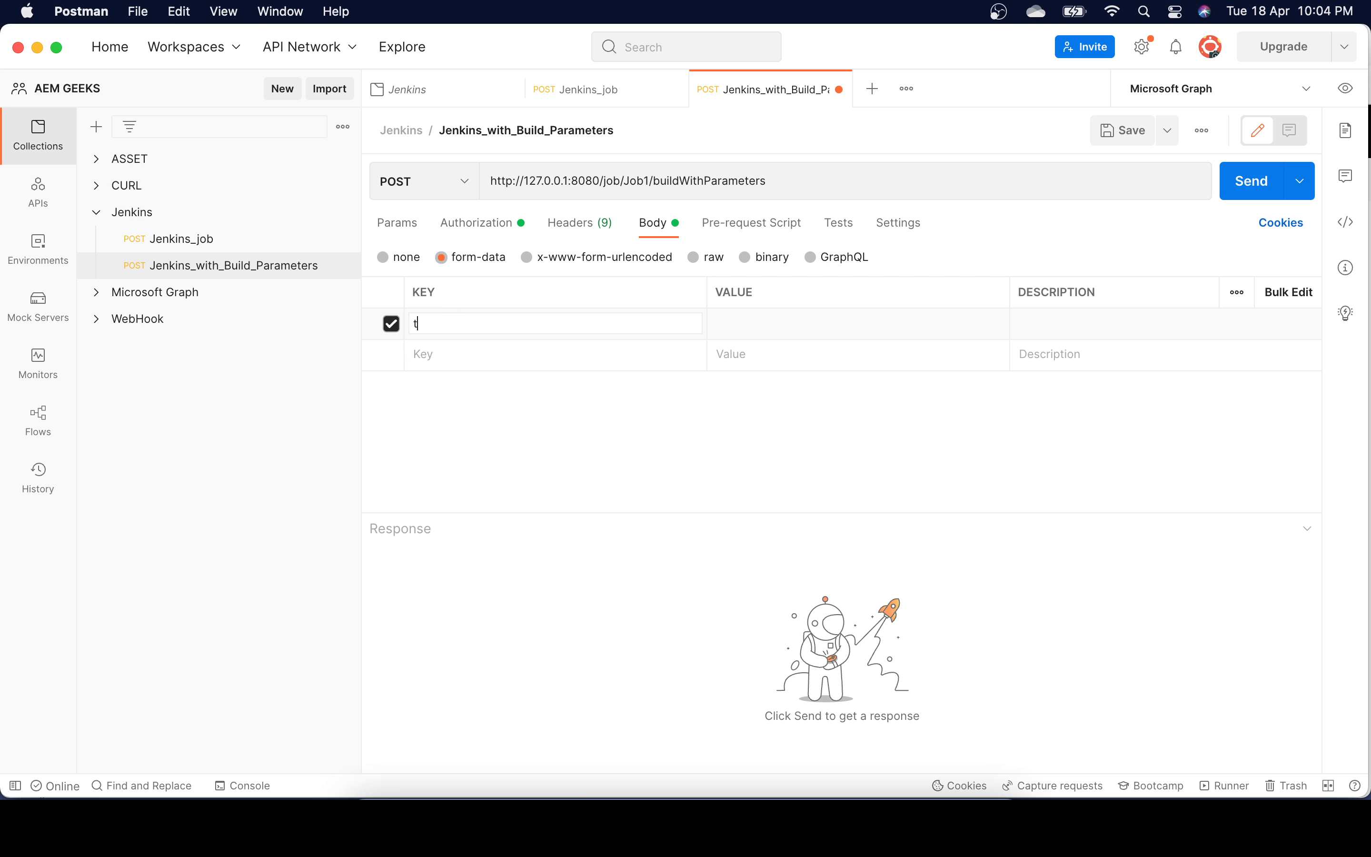
left_click(800, 327)
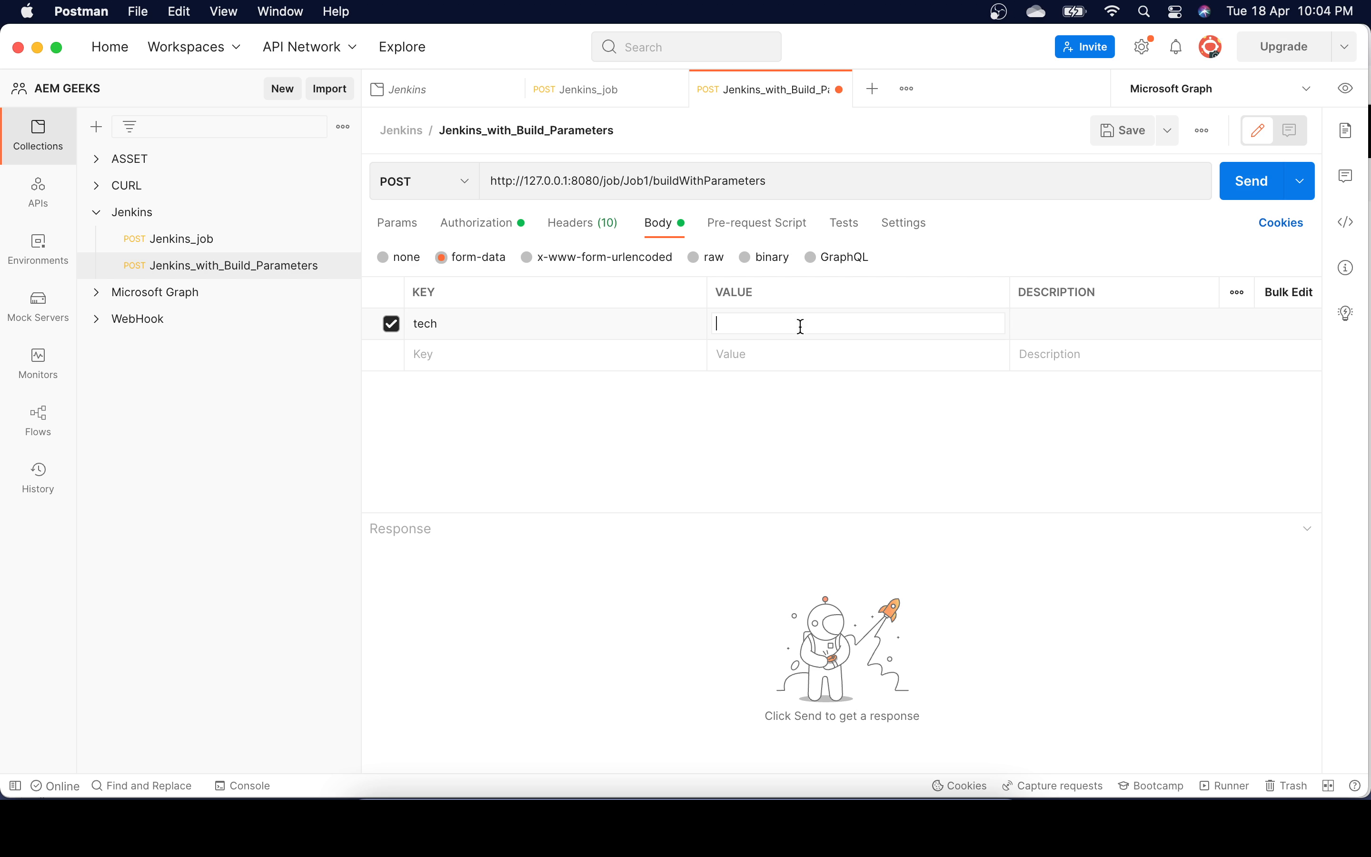
type("Jenkins_Tutorials")
left_click(469, 355)
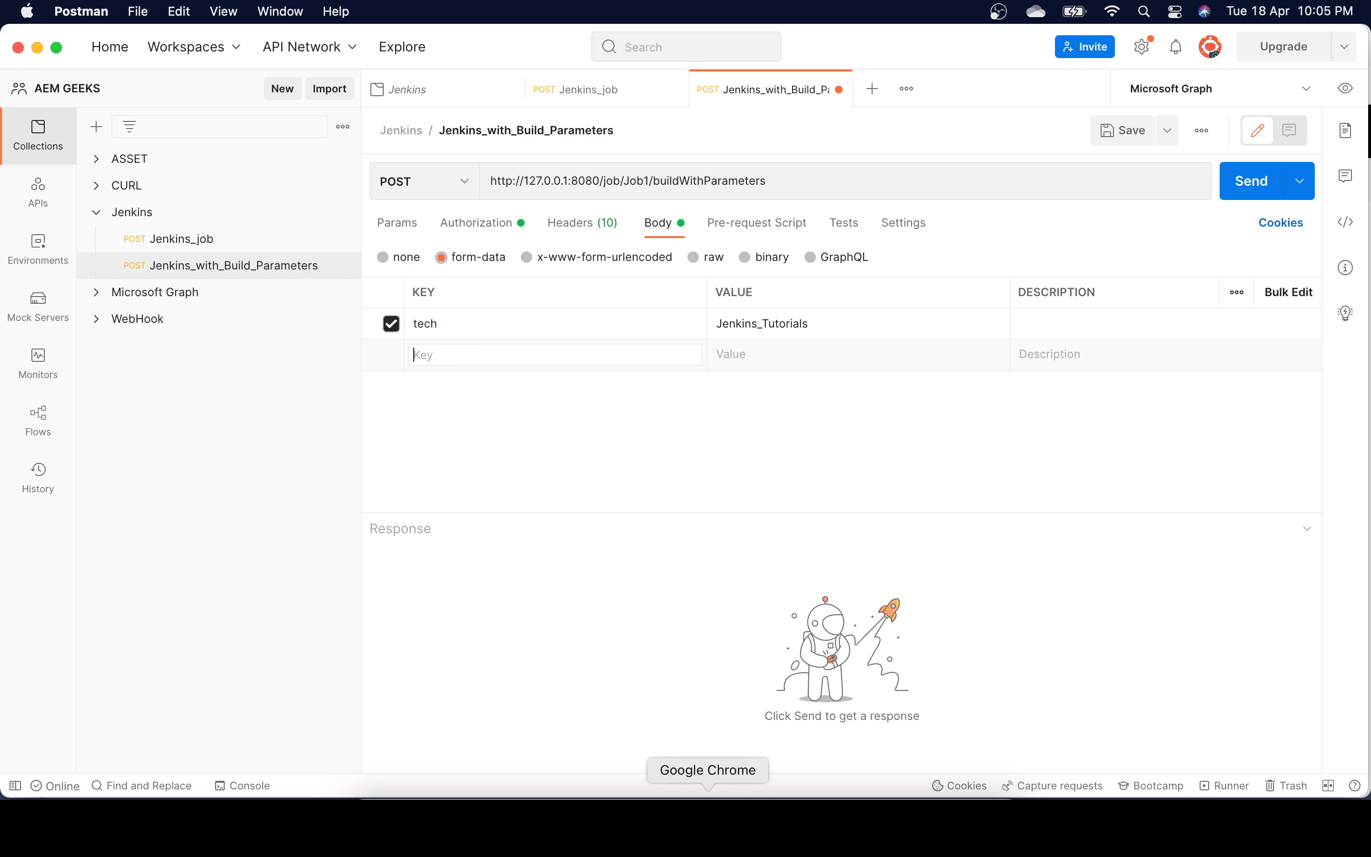
Switch to Firefox and check the names of the parameters that Job1's build requires in Jenkins.
left_click(661, 791)
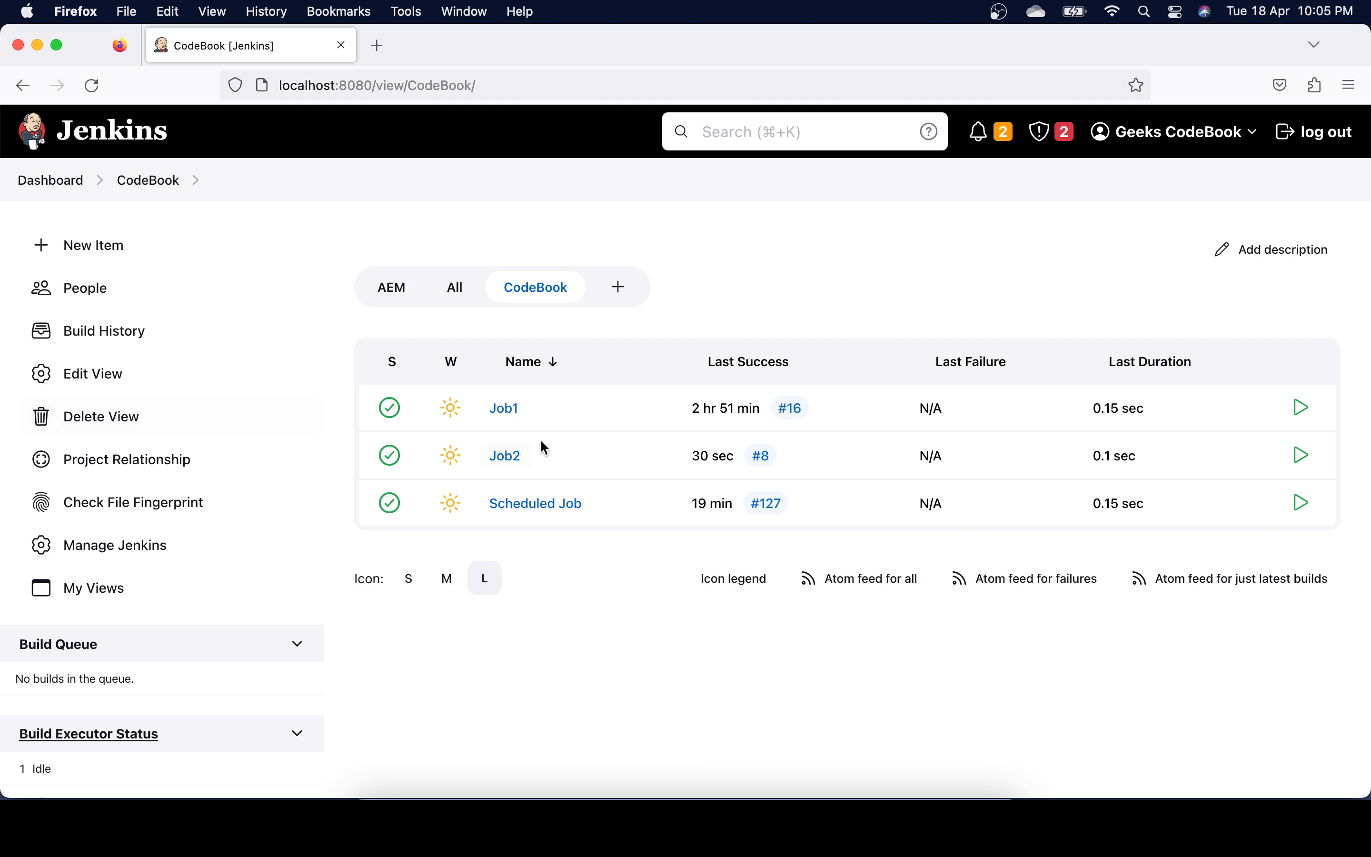
left_click(504, 411)
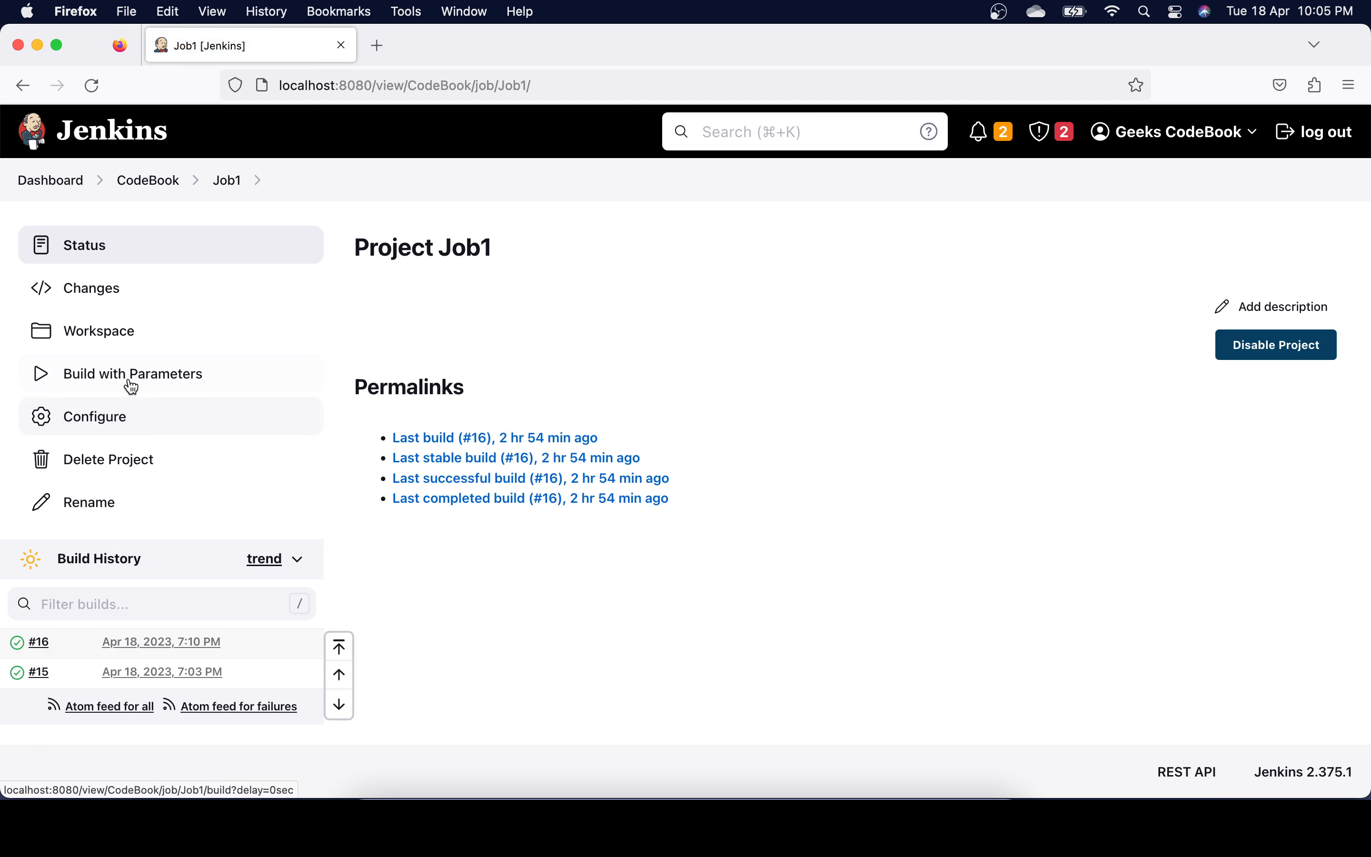
left_click(131, 387)
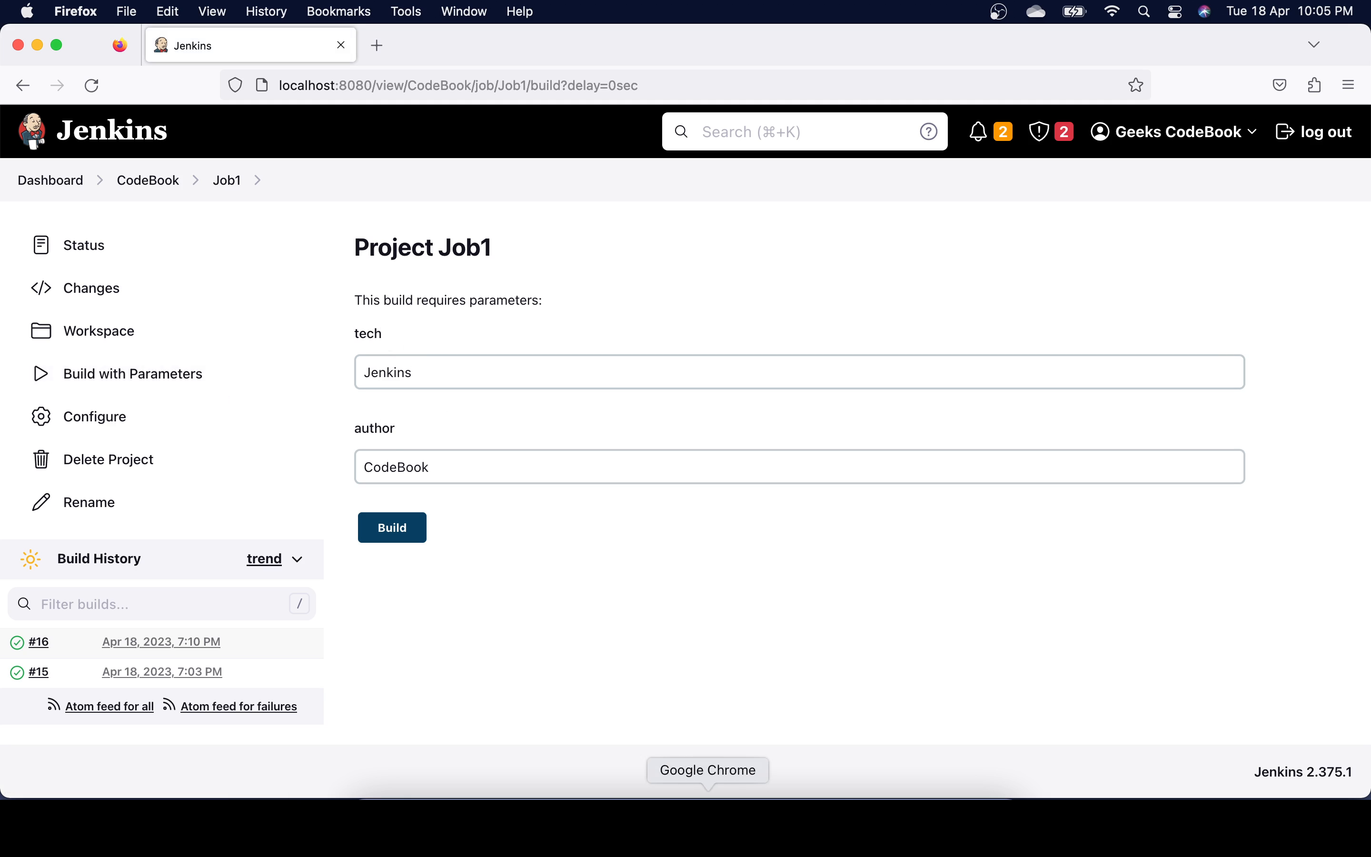
Switch to Postman, add the form-data key author with the value AEM_GEEKS, and save the request.
left_click(796, 816)
left_click(452, 350)
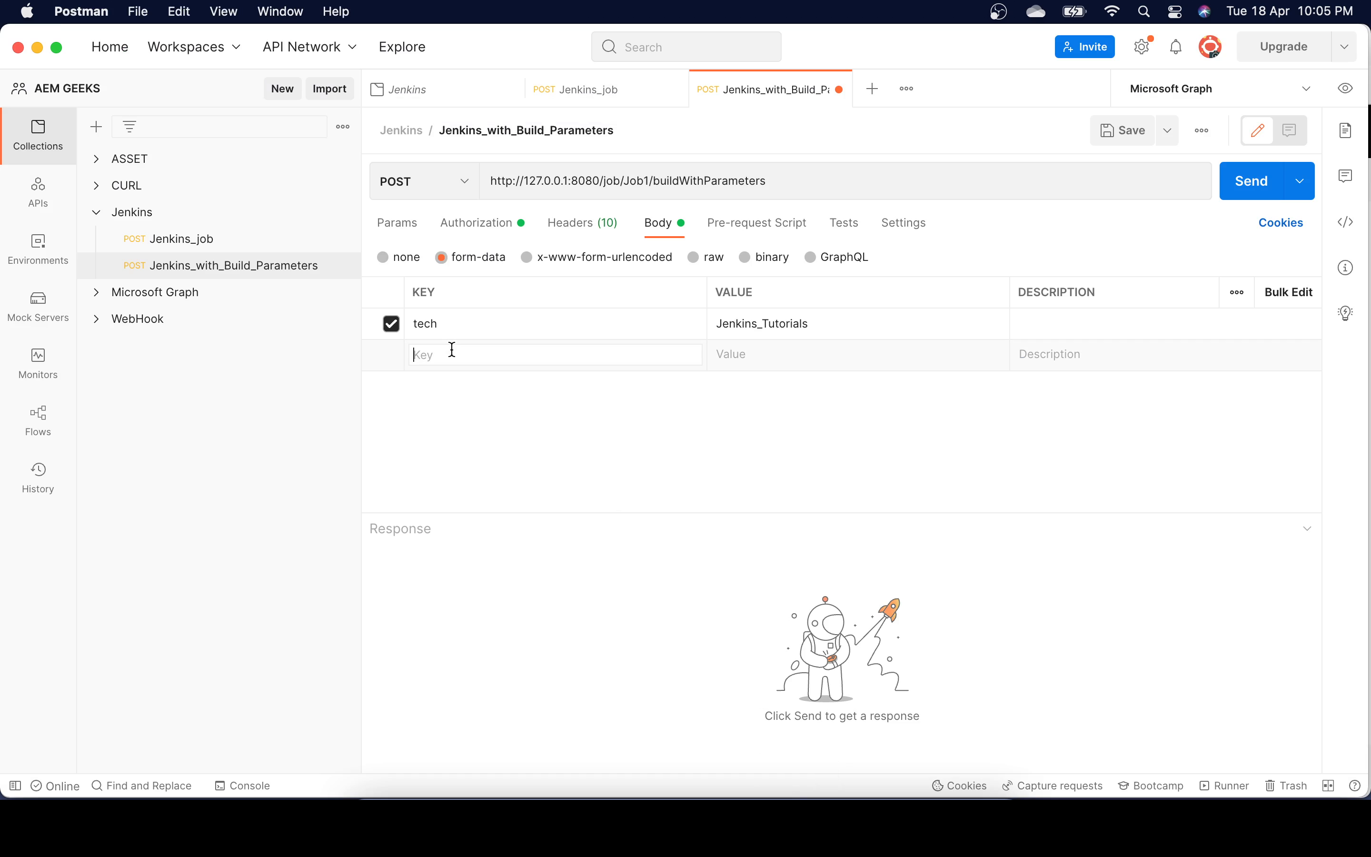
type("author")
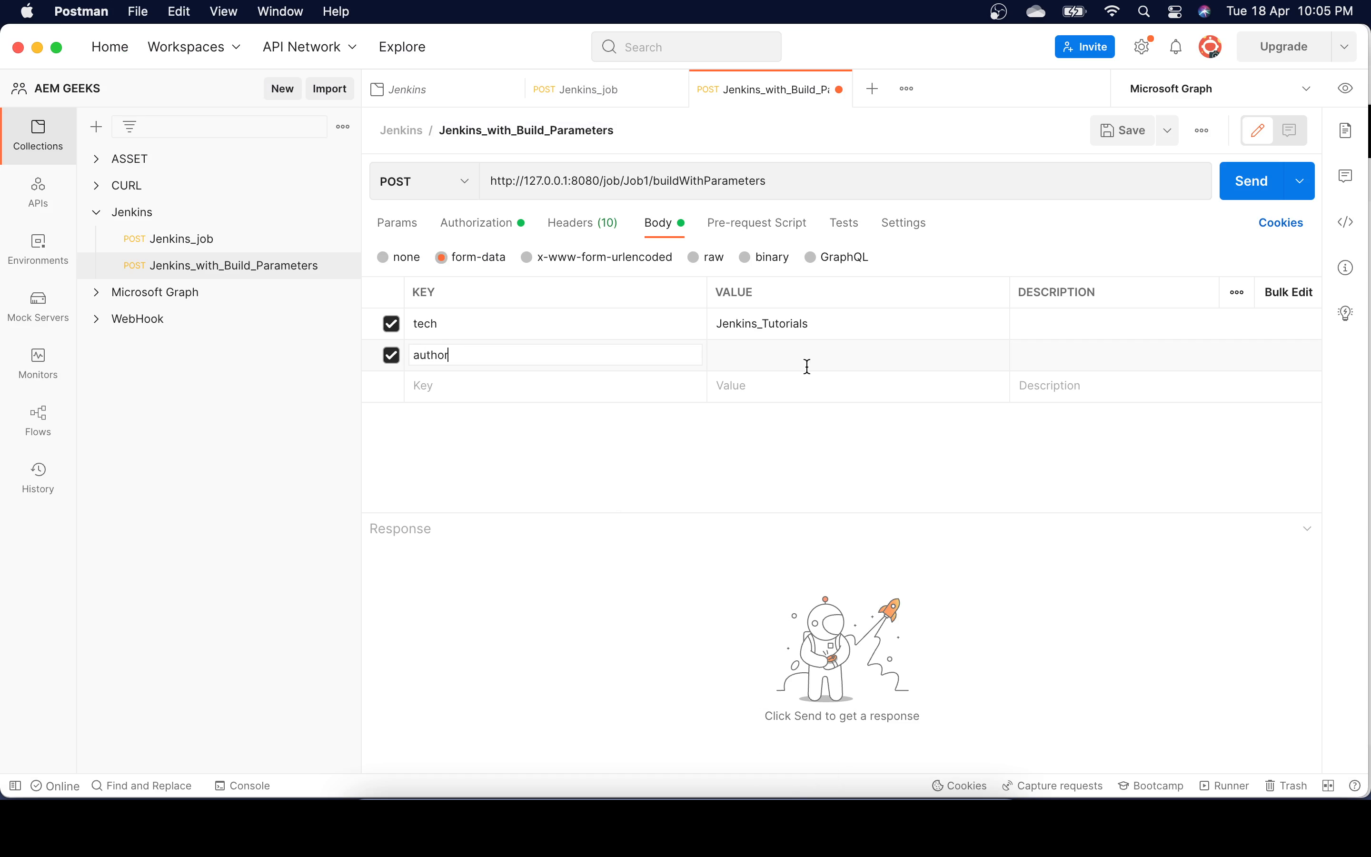
left_click(787, 351)
type("AEM_GEEKS")
left_click(756, 456)
key("super+s")
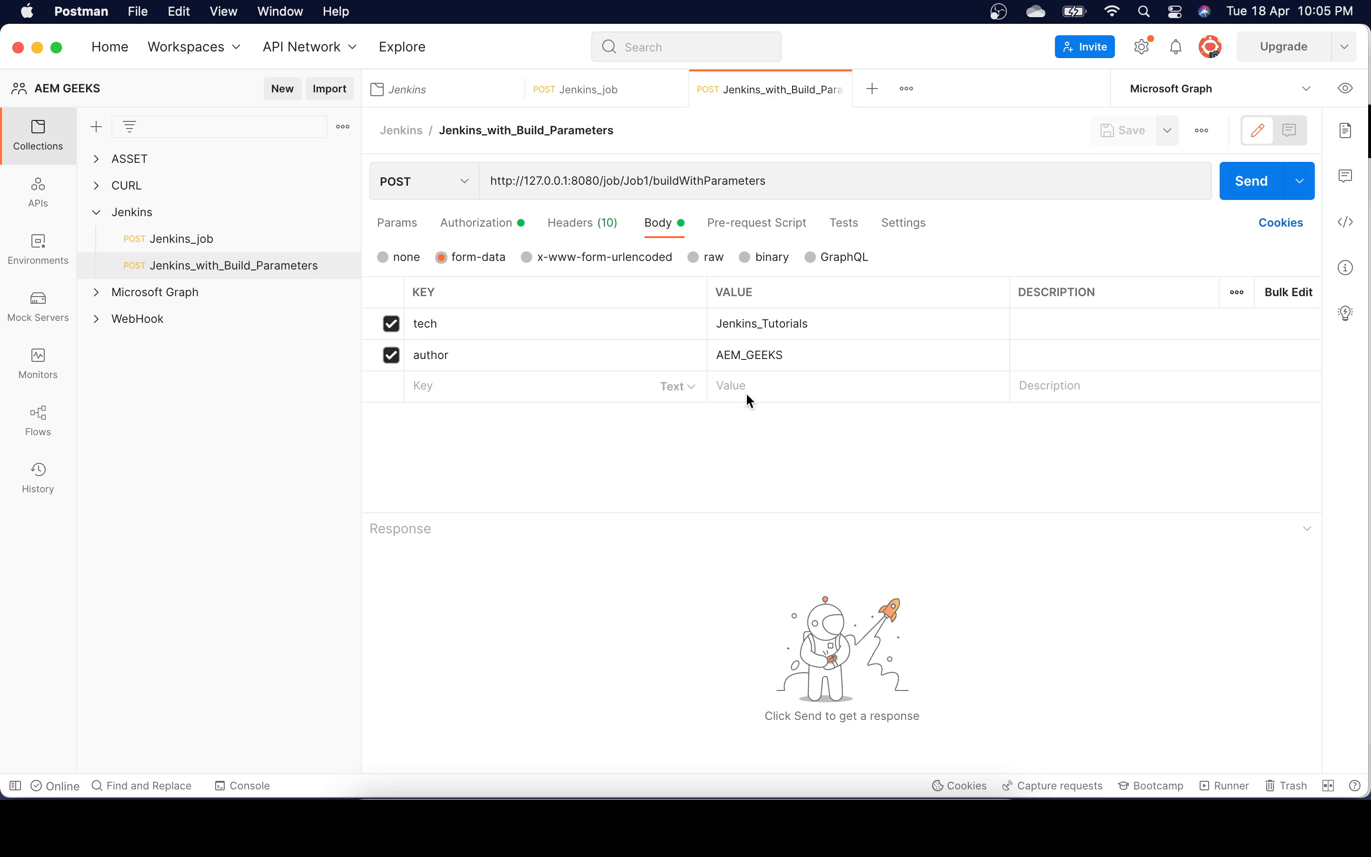
Send the Jenkins_with_Build_Parameters request and switch to Firefox to check Job1's build history from the CodeBook view.
left_click(1252, 188)
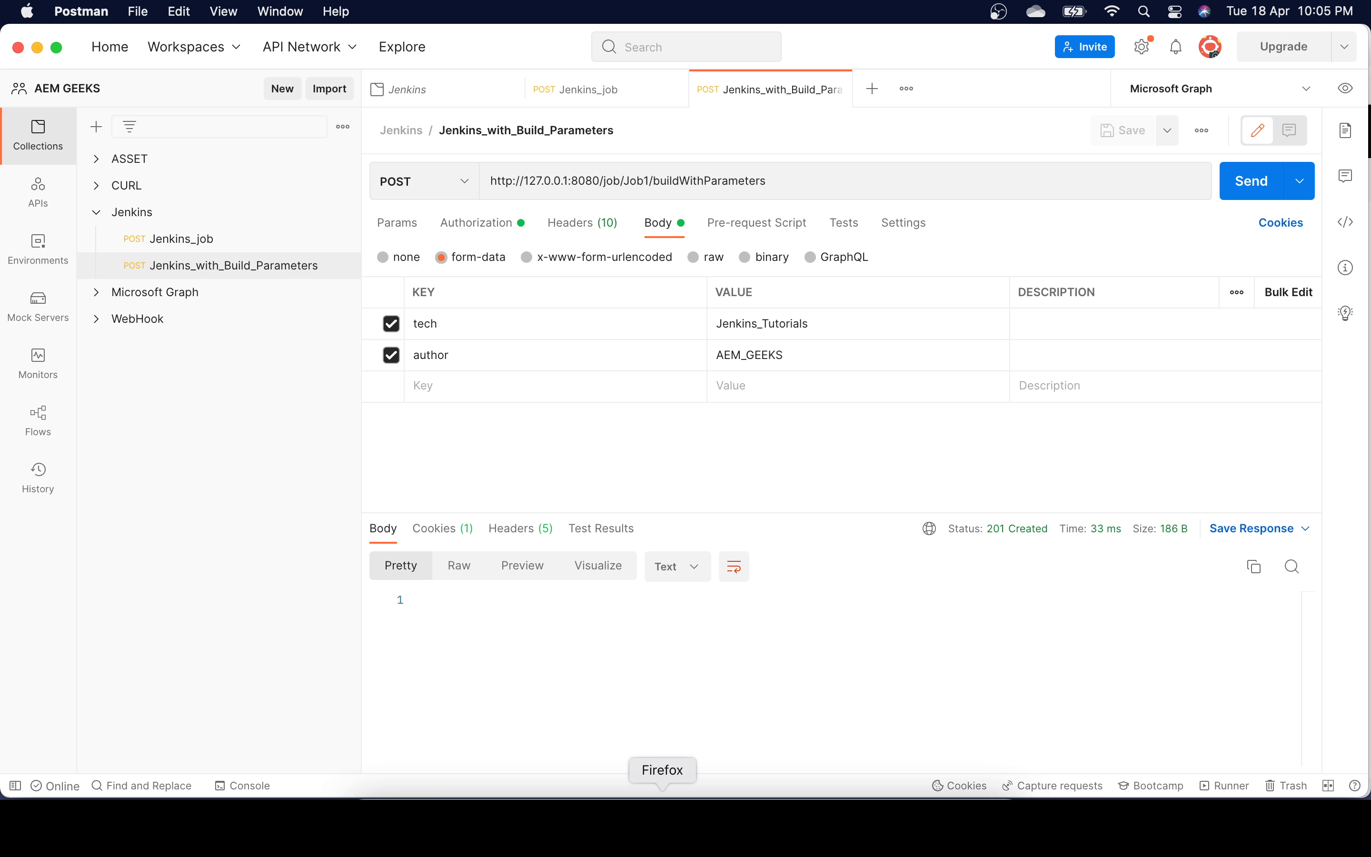
left_click(662, 824)
left_click(146, 180)
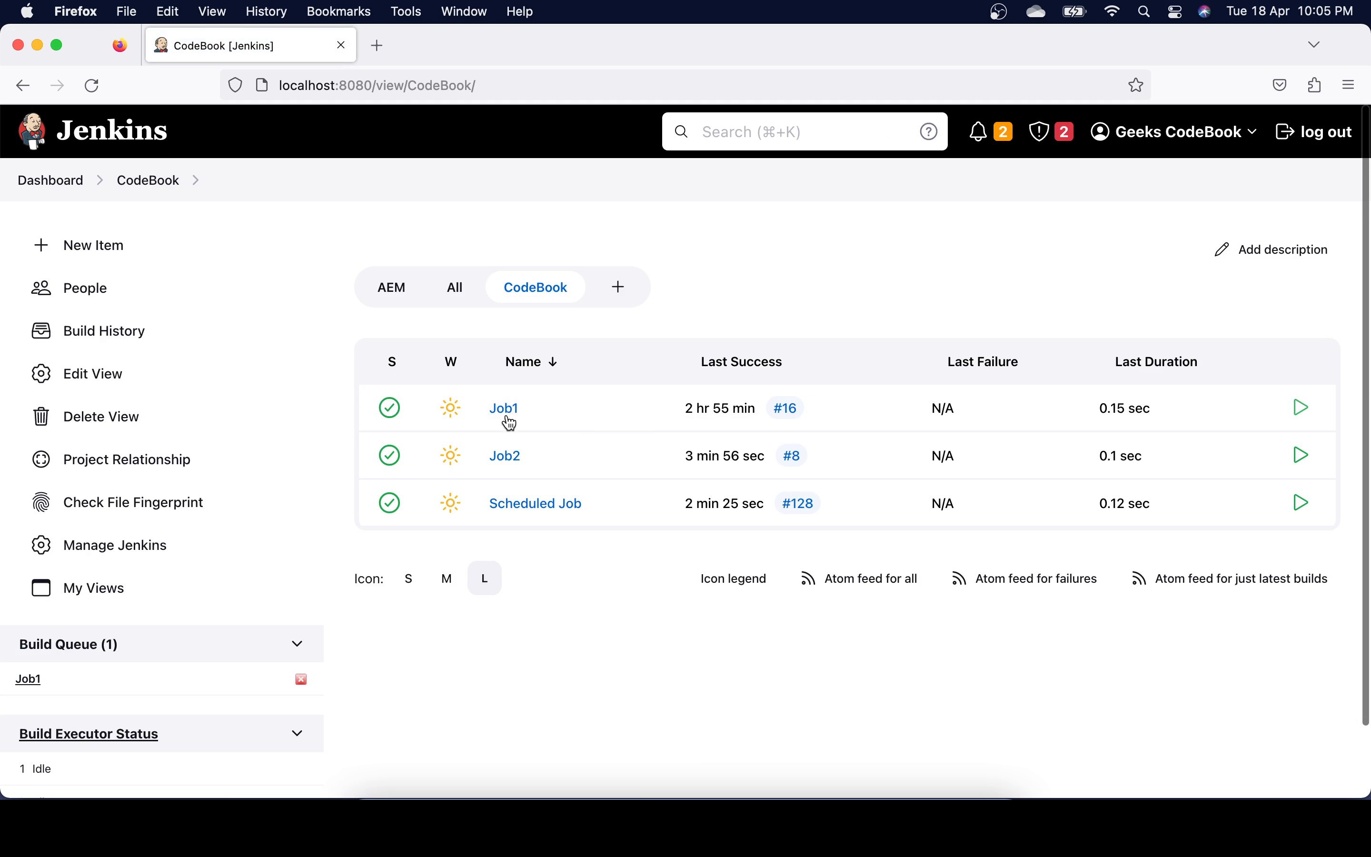
left_click(92, 86)
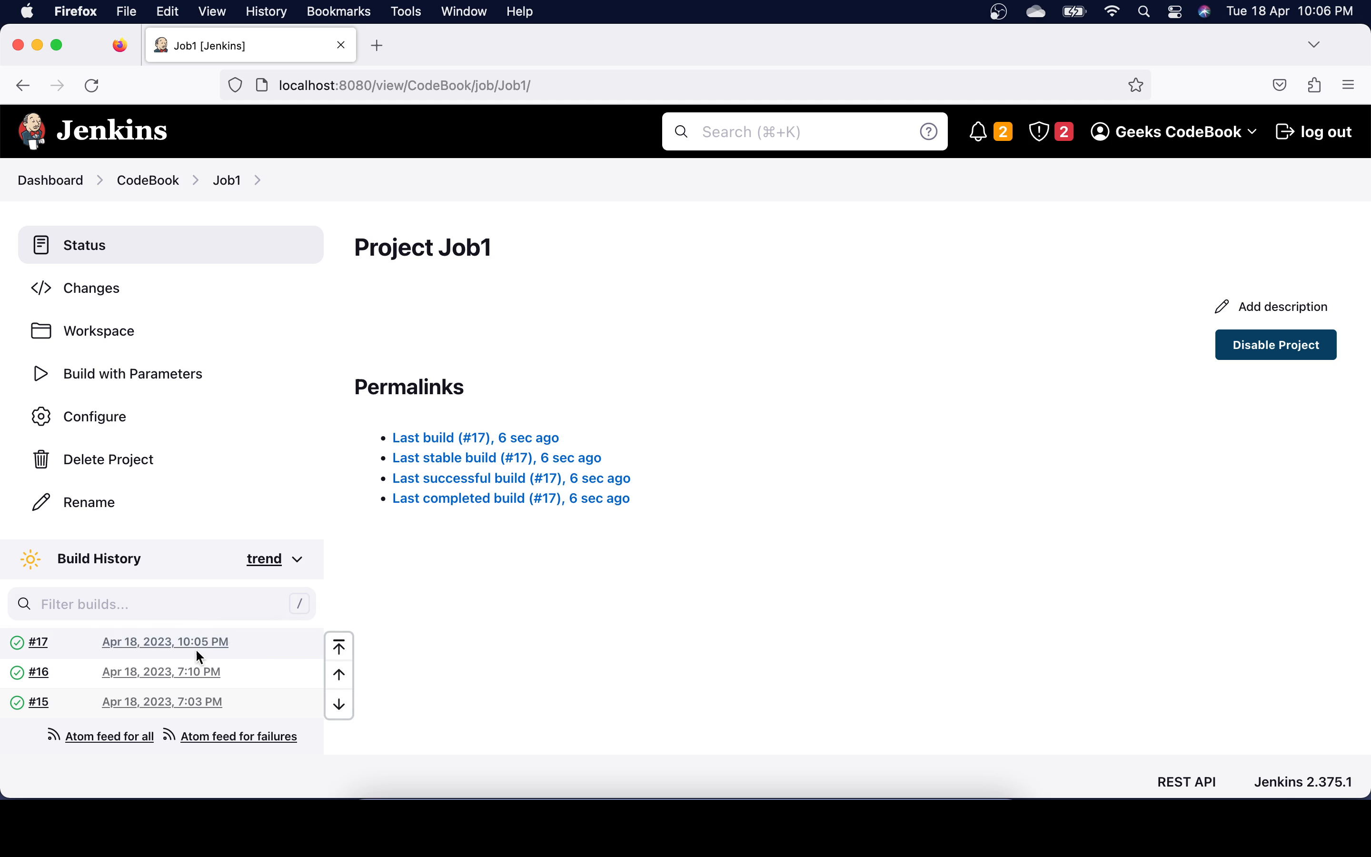
Open the console output of Job1's newest build and compare the echoed parameter values with those in the Postman request.
left_click(134, 648)
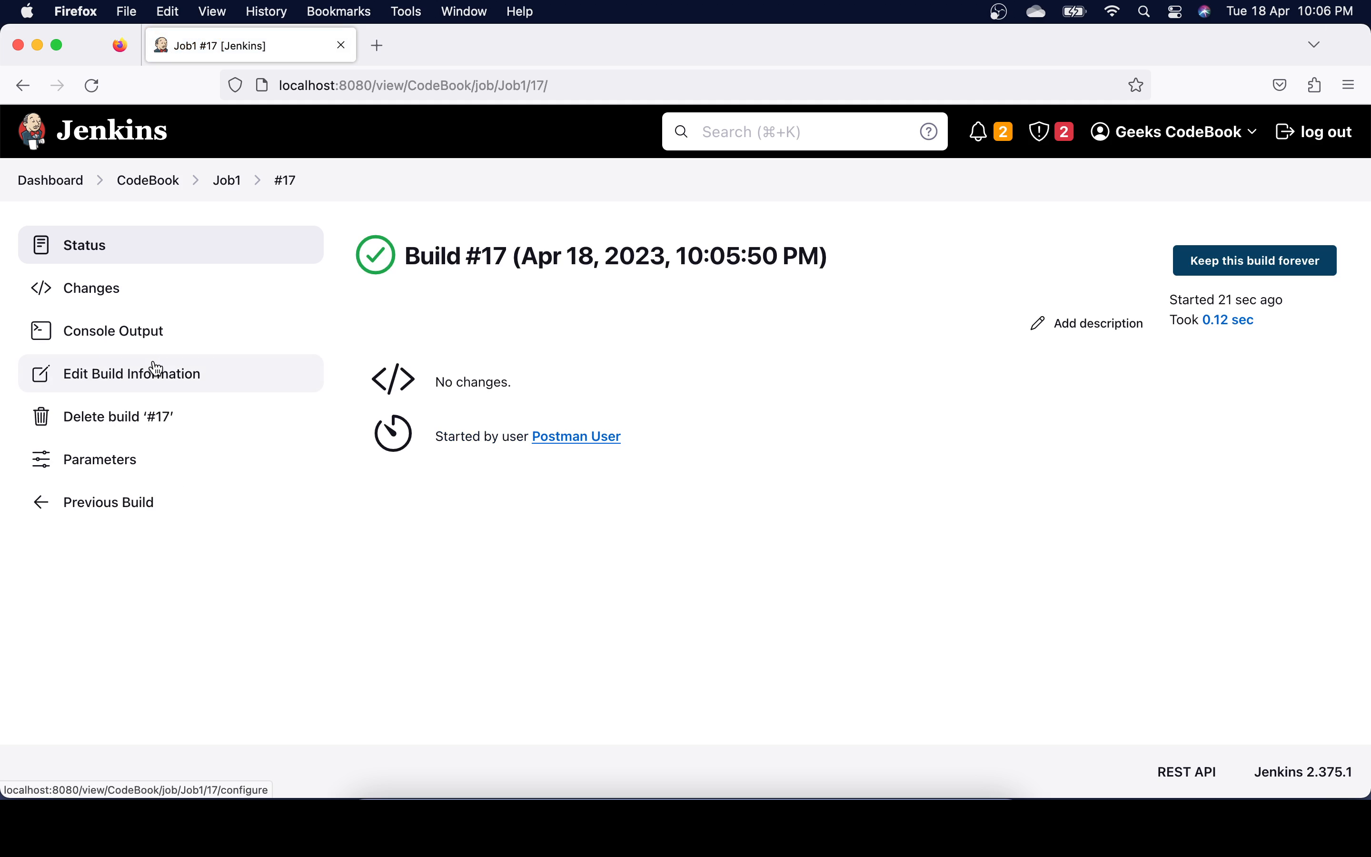
left_click(128, 338)
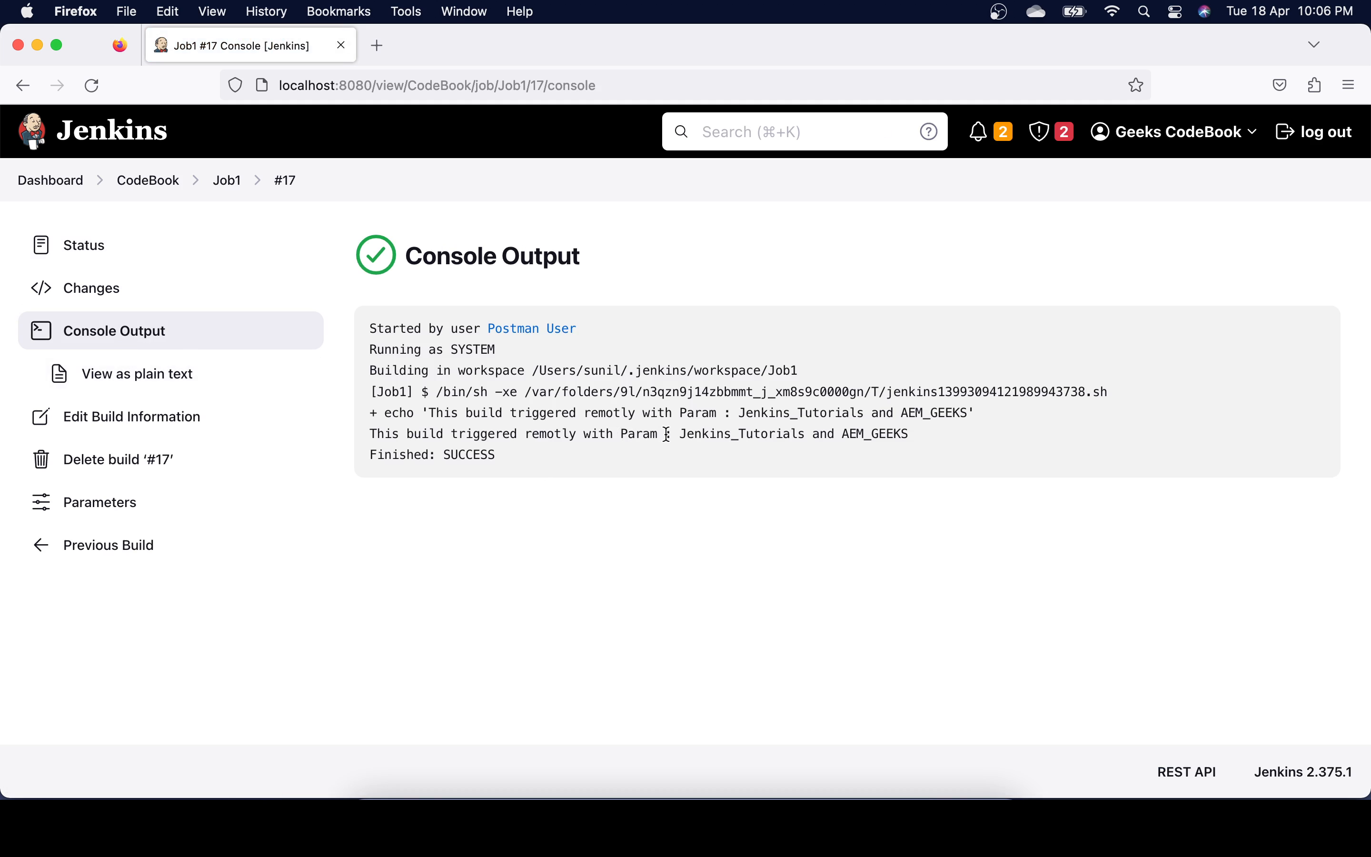
left_click_drag(660, 437, 383, 435)
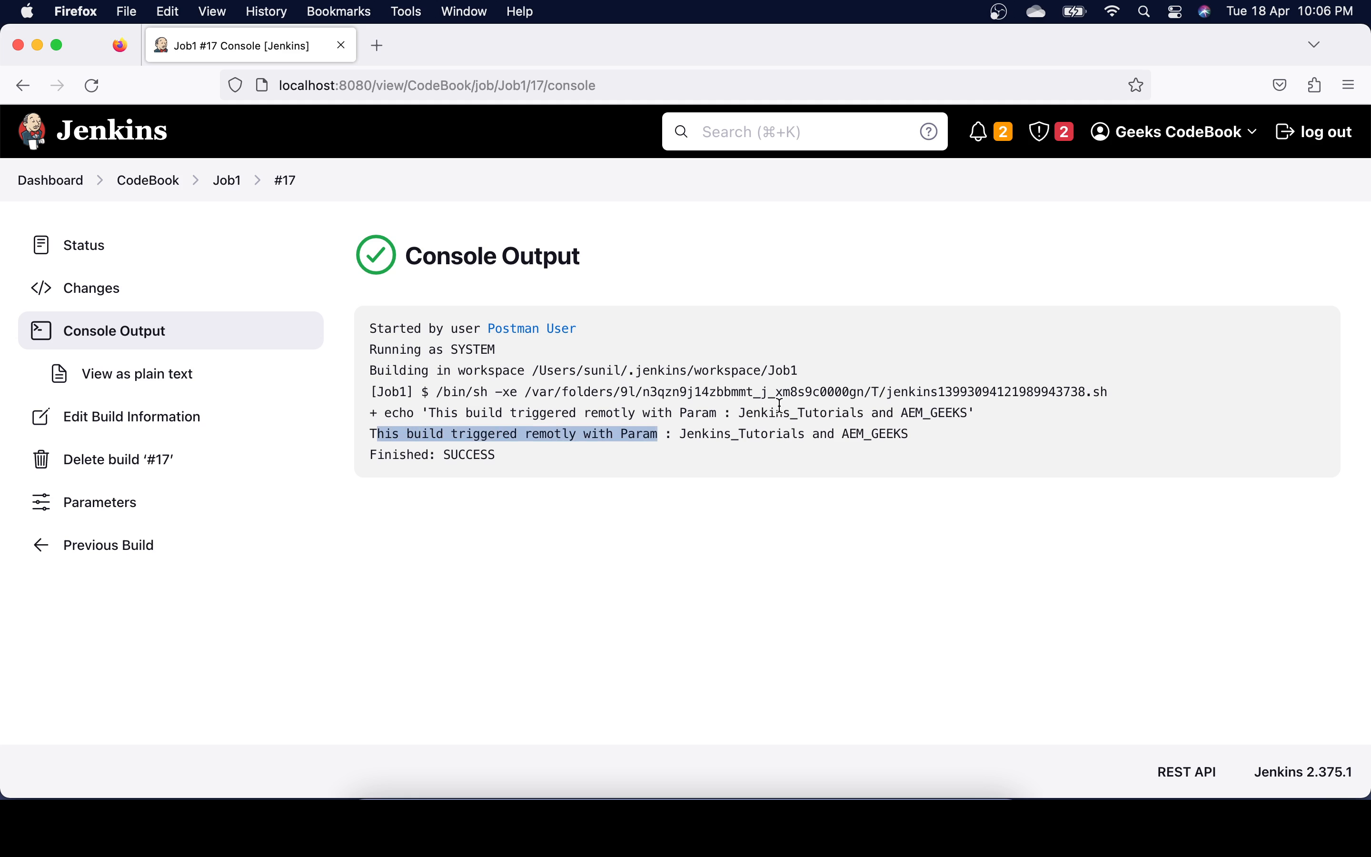
left_click_drag(680, 434, 805, 434)
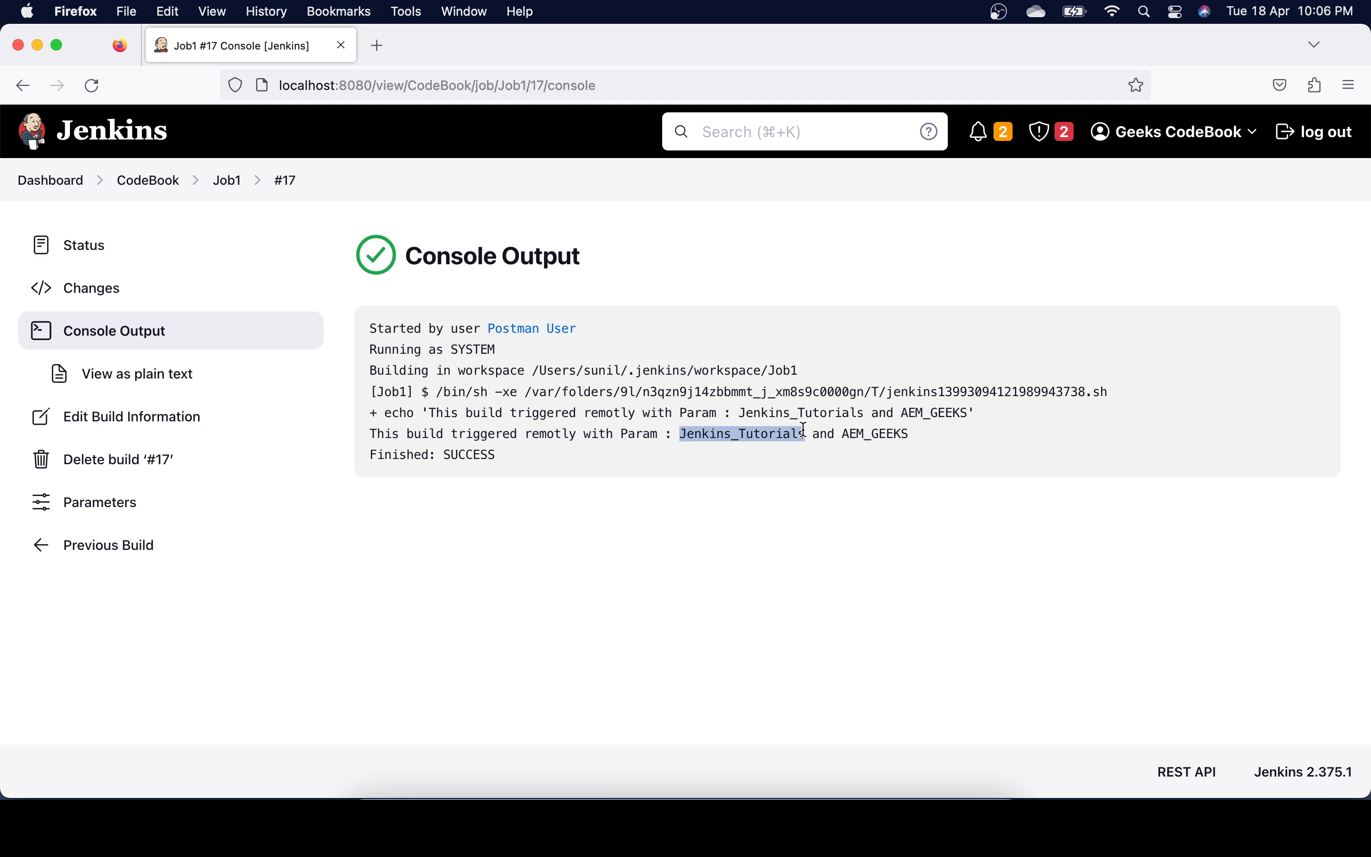
double_click(875, 433)
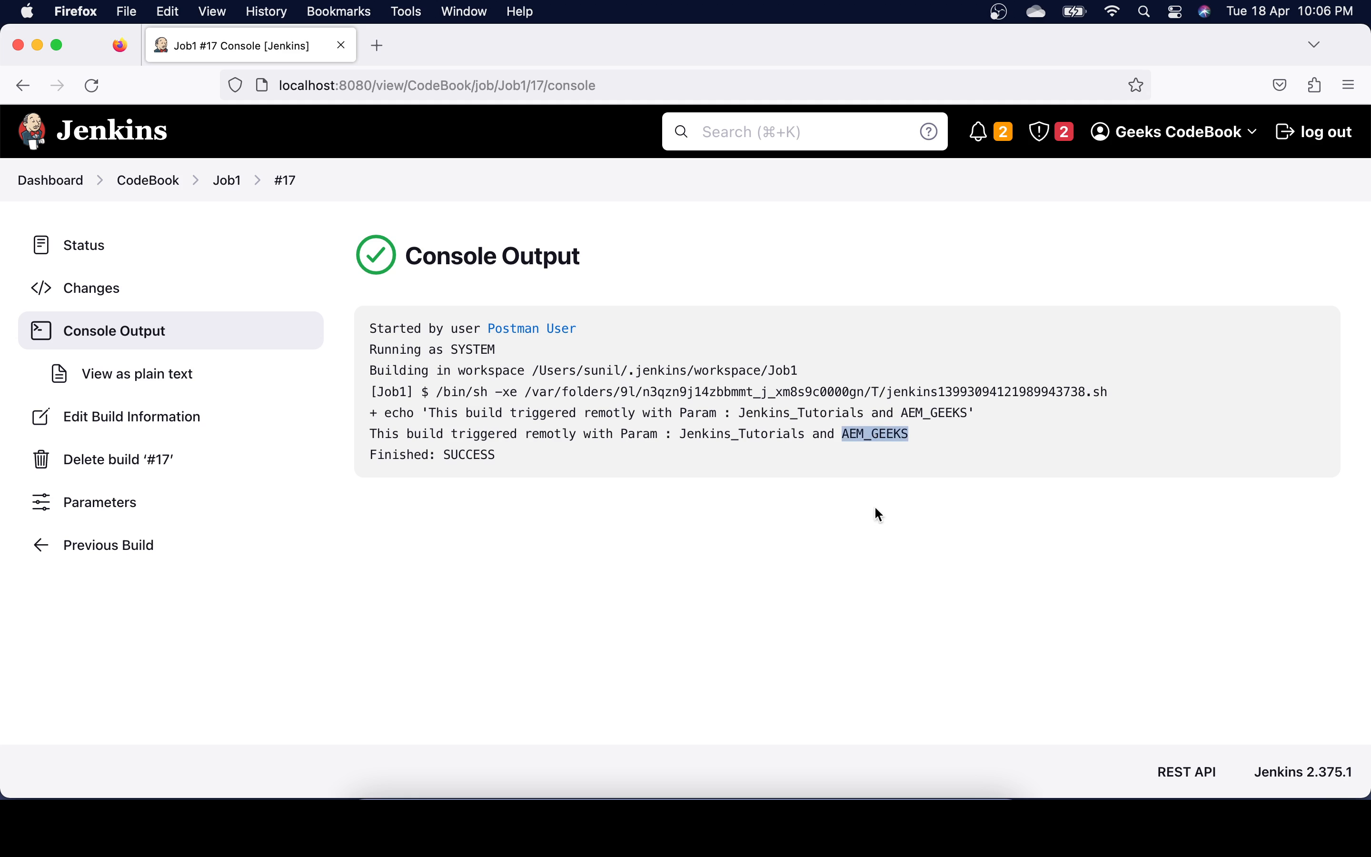
left_click(796, 824)
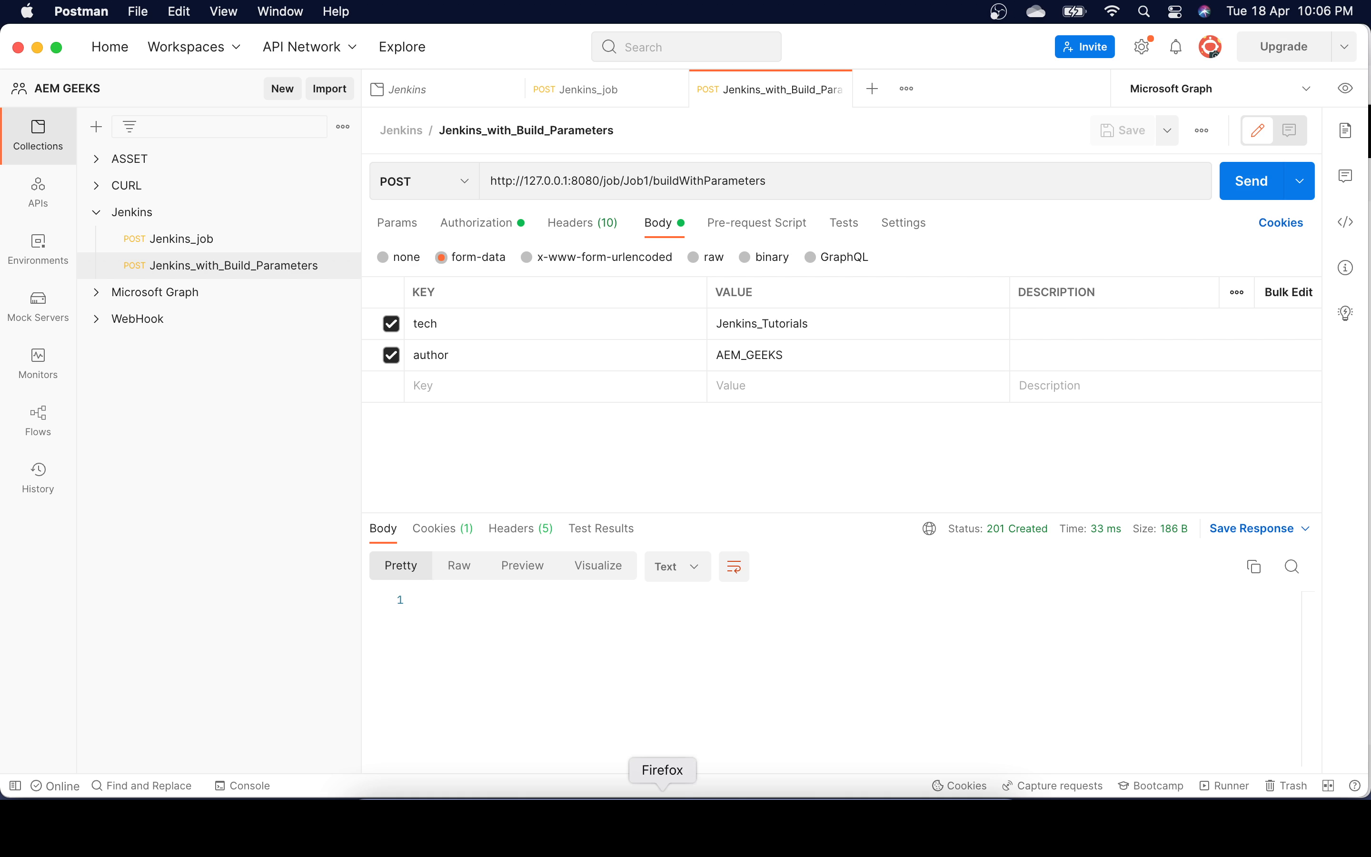
left_click(662, 825)
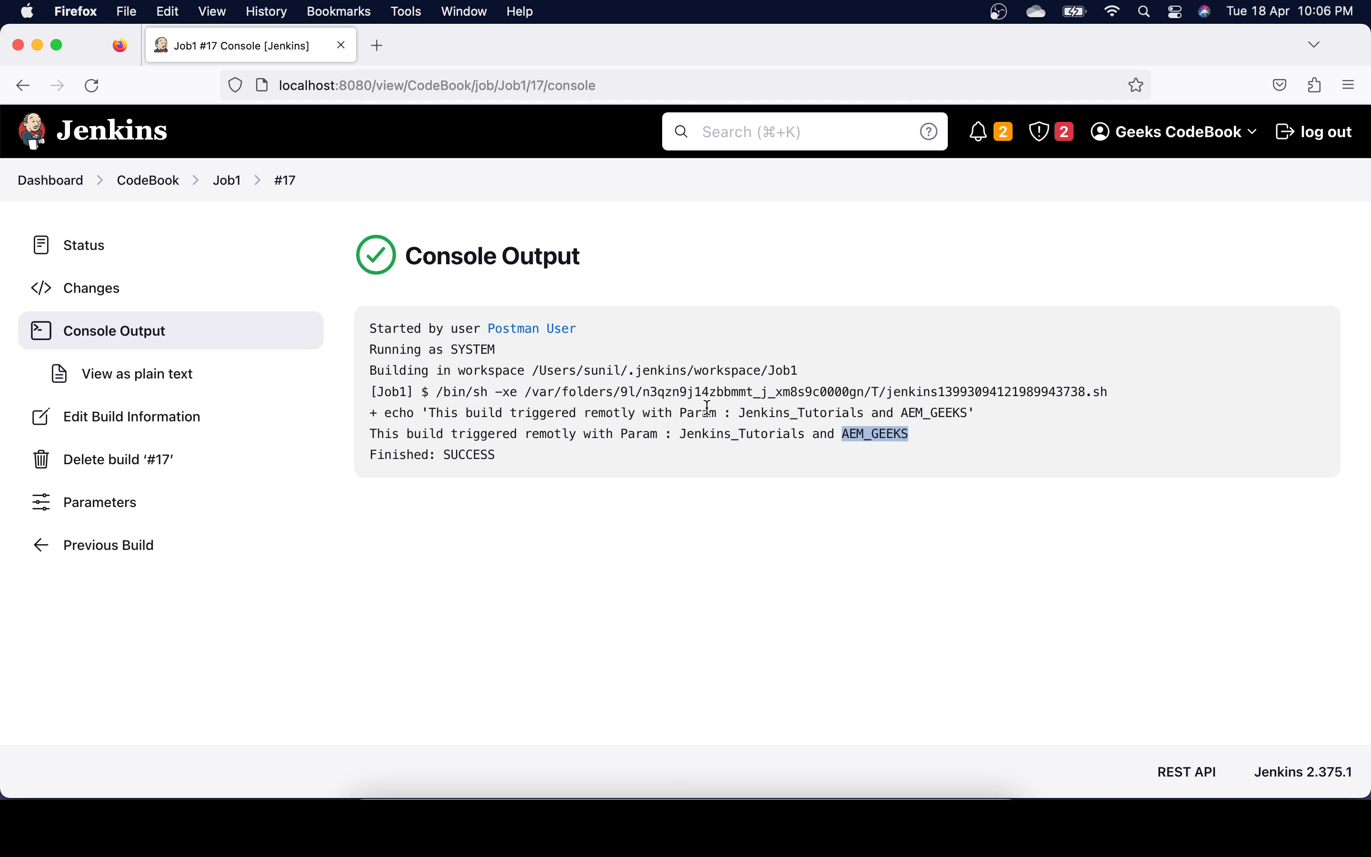